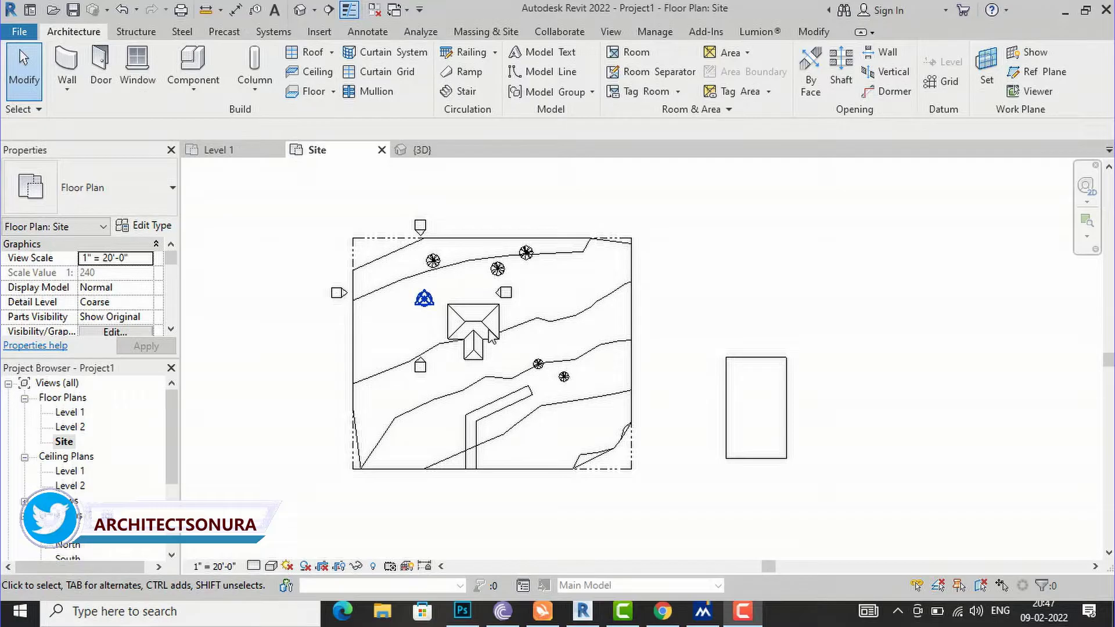
scroll(490, 333, "up", 3)
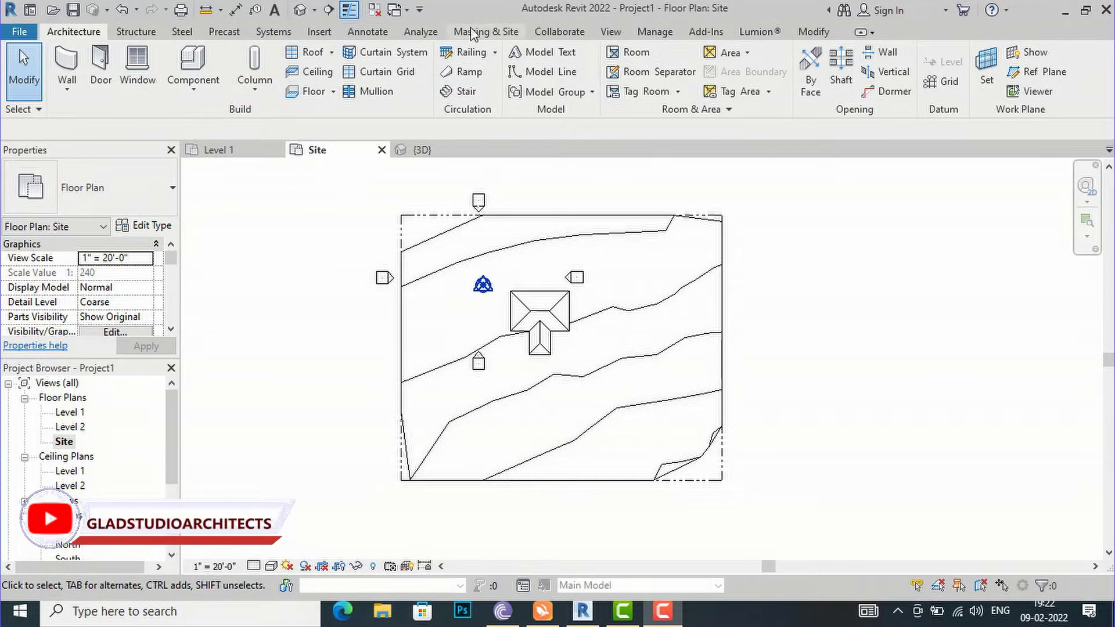
left_click(480, 35)
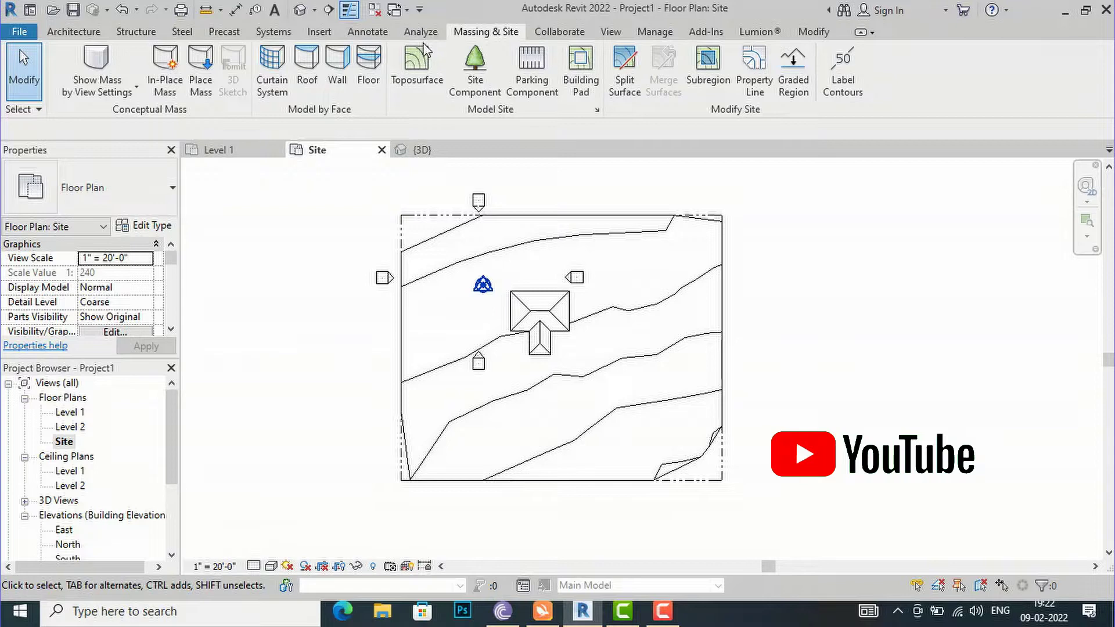
left_click(419, 64)
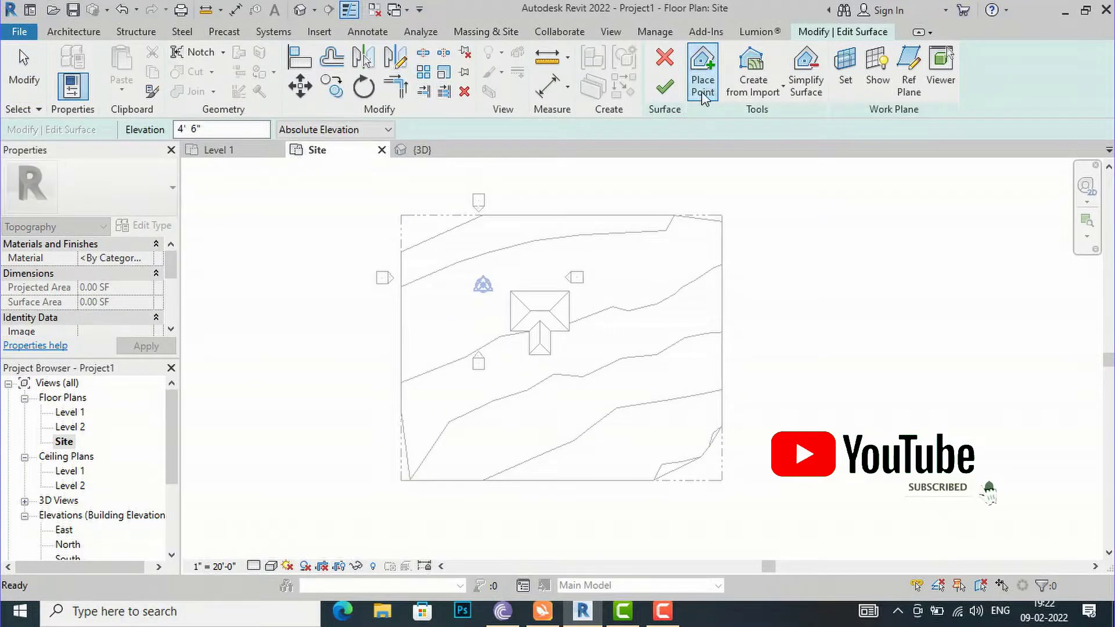
left_click(864, 162)
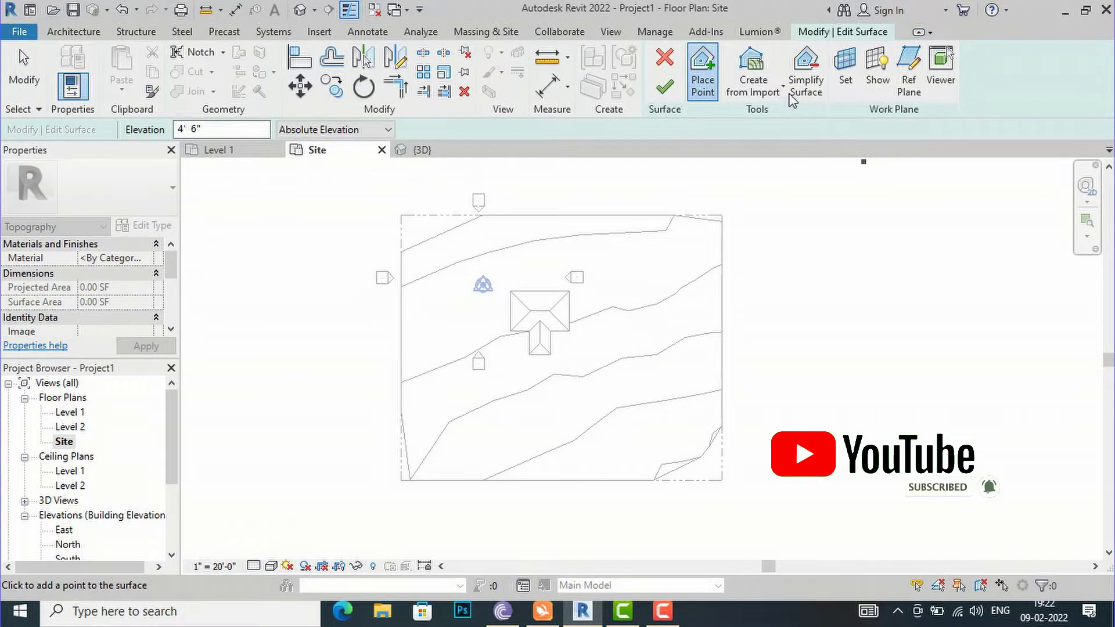
left_click(662, 61)
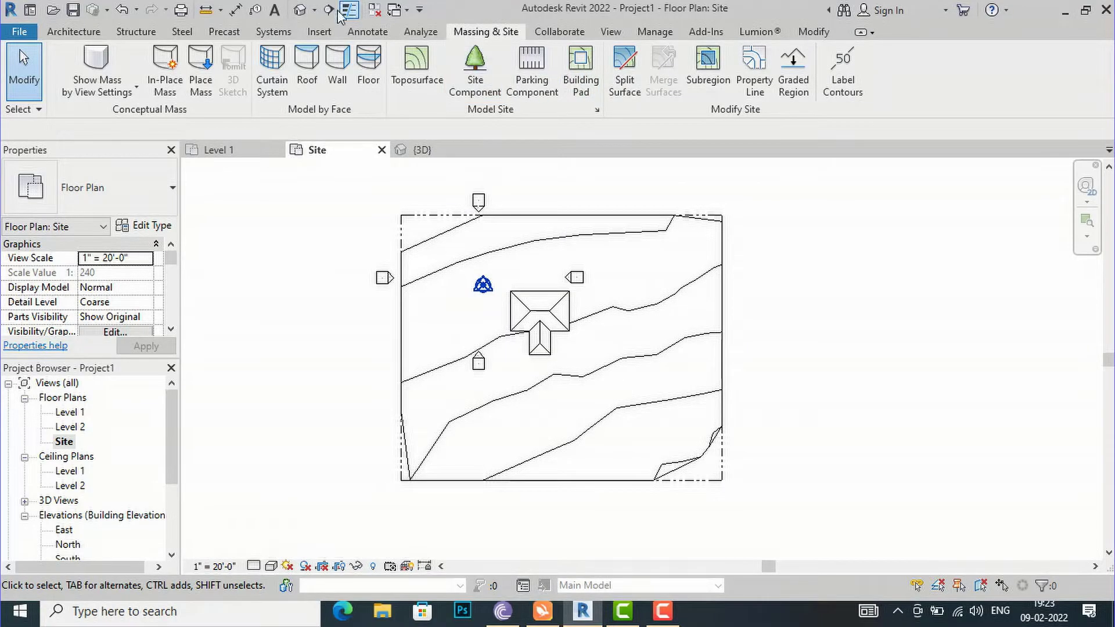
Open the 3D view and examine the house and its terrain surface from several angles
left_click(299, 11)
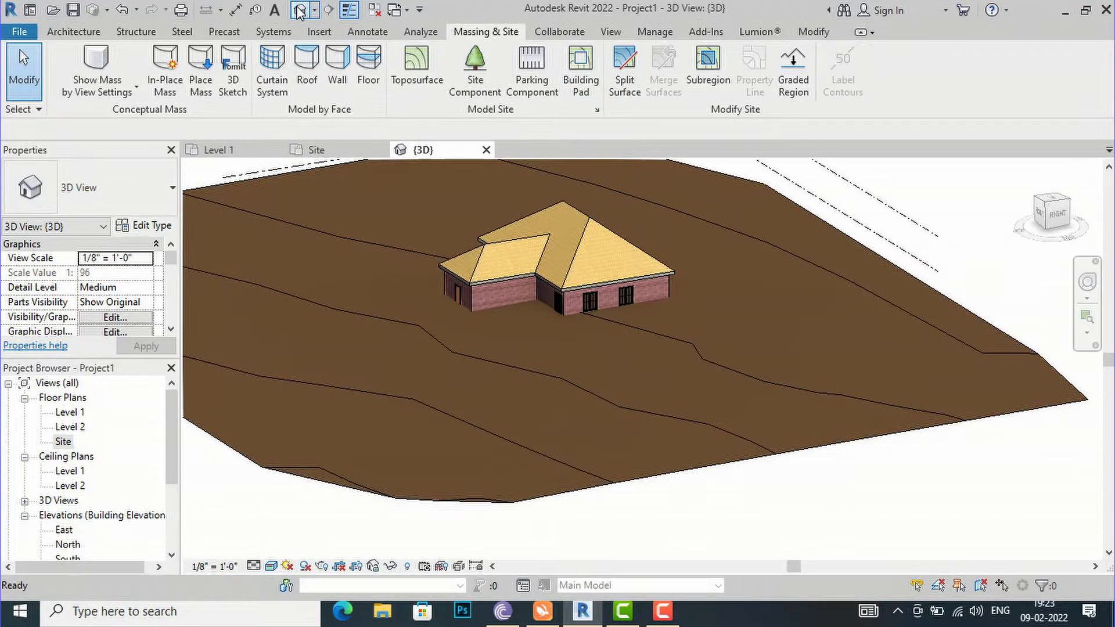
scroll(830, 350, "down", 3)
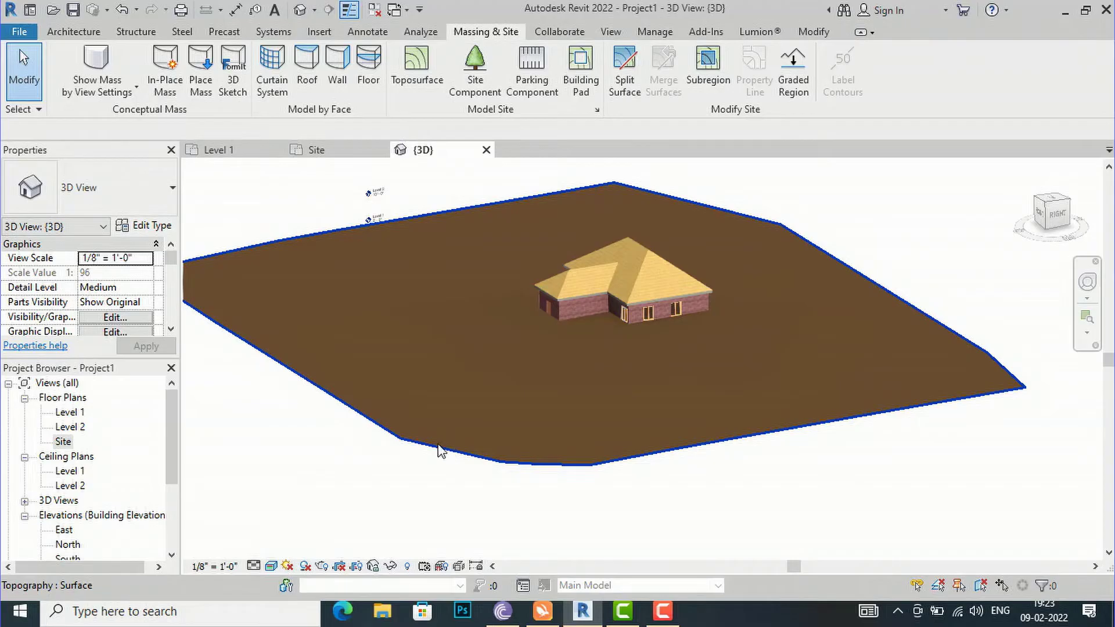
scroll(677, 278, "up", 3)
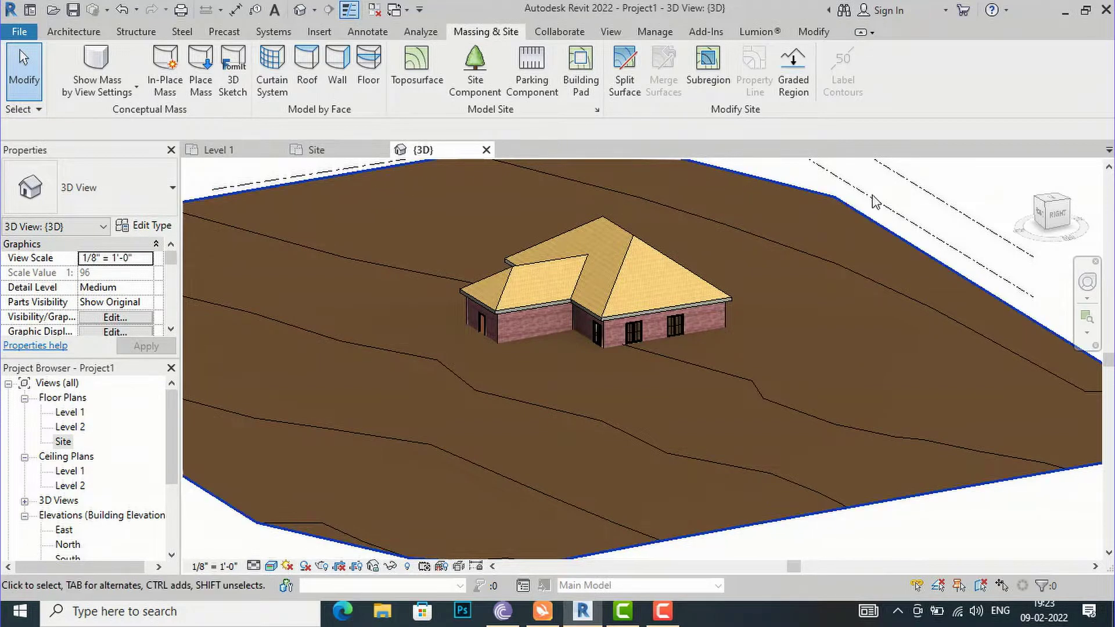
mouse_move(1056, 220)
left_mouse_down()
mouse_move(1064, 226)
mouse_move(1040, 228)
left_mouse_up()
key("z")
key("f")
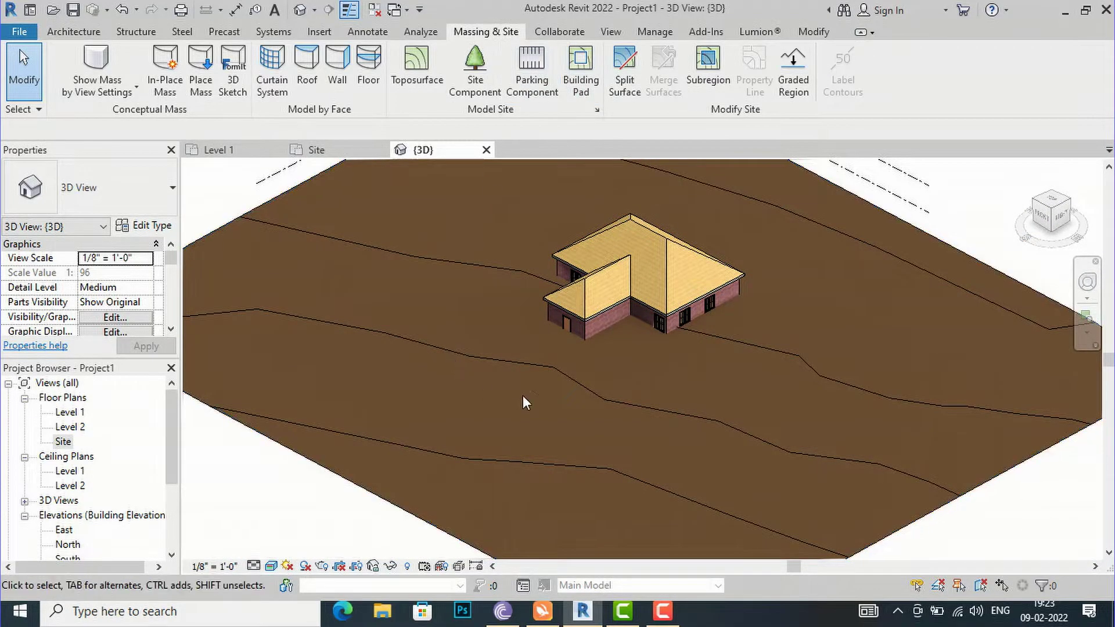
scroll(427, 301, "down", 2)
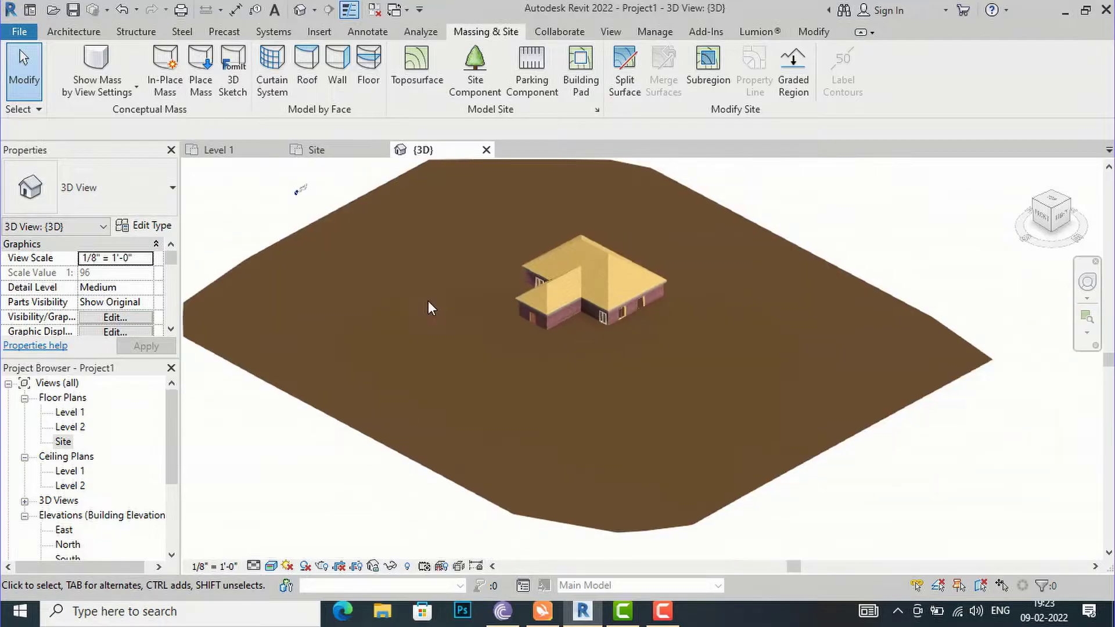
left_click(1071, 220)
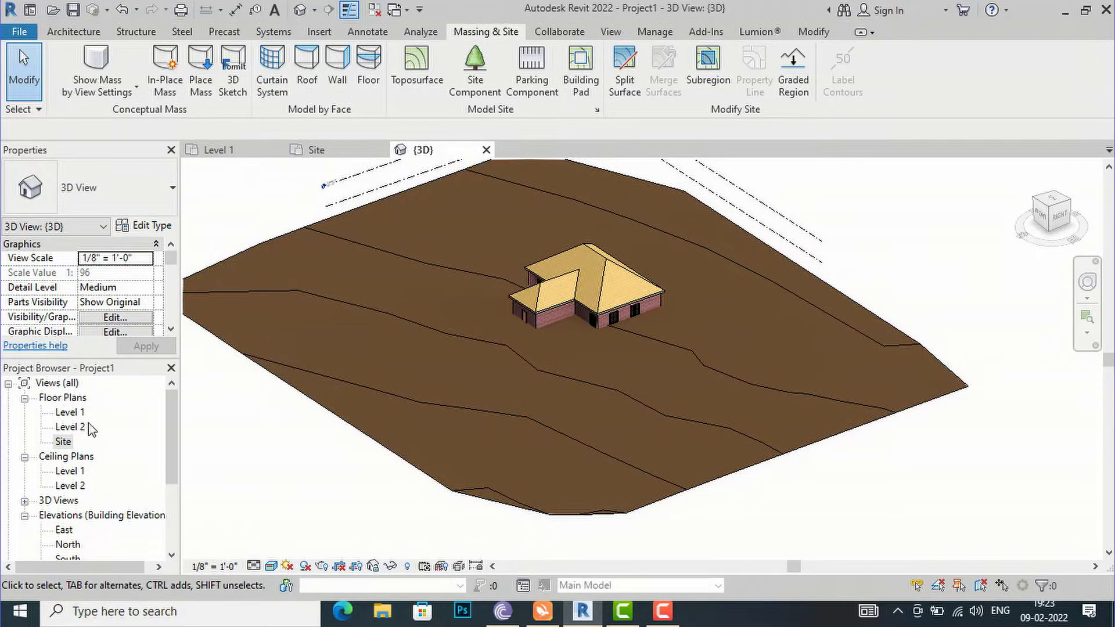
In the Site floor plan, create a building pad on Level 1 with an 80' by 100' rectangular boundary around the house
double_click(64, 443)
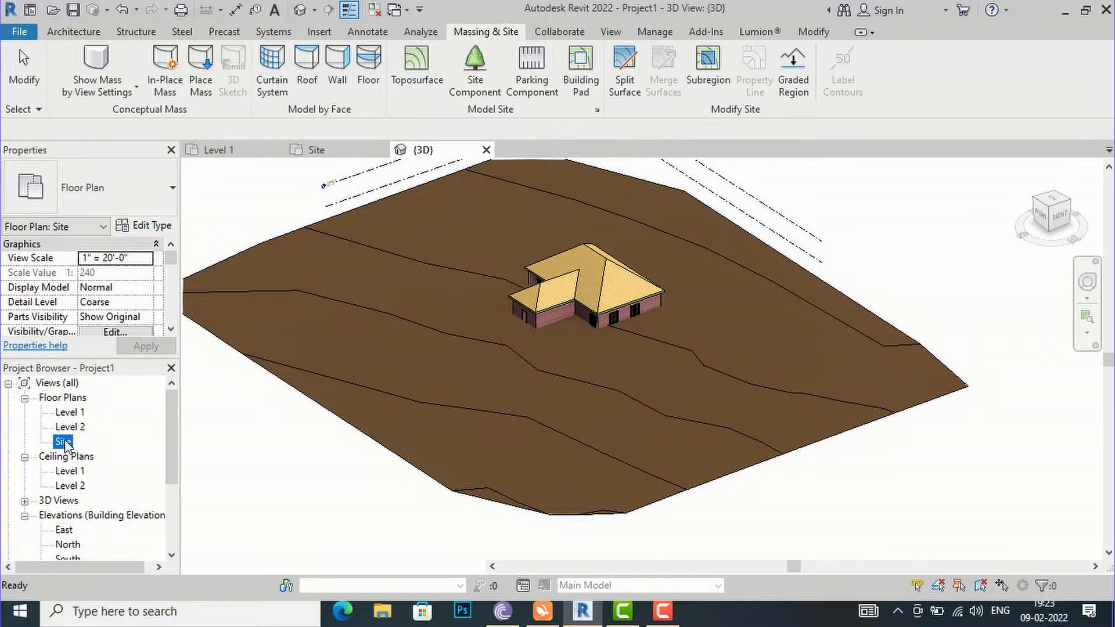
scroll(584, 365, "up", 2)
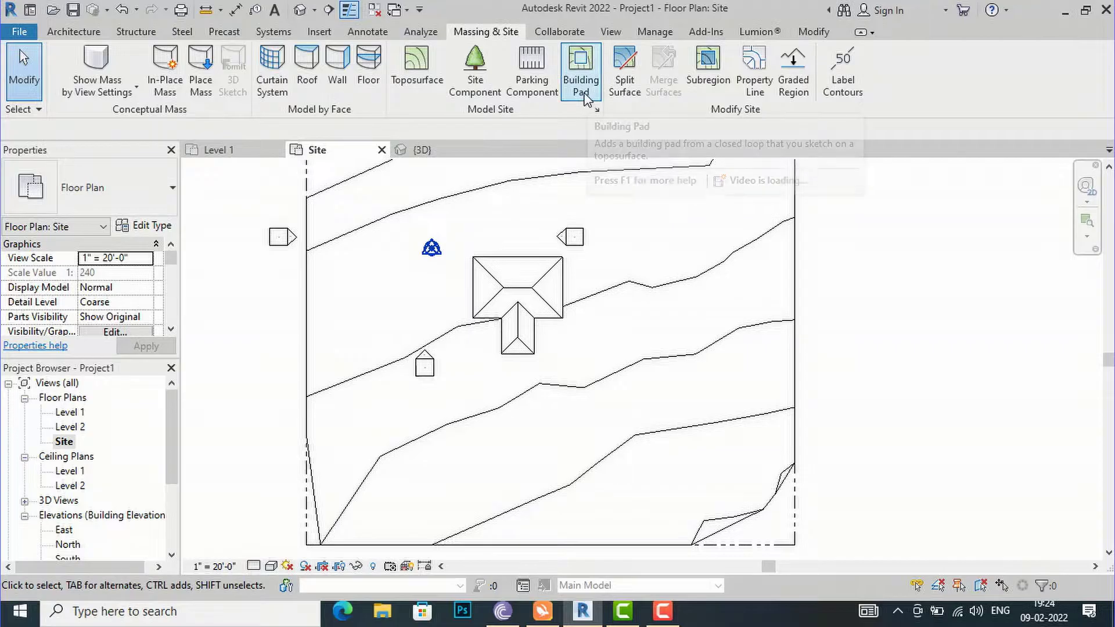
left_click(584, 93)
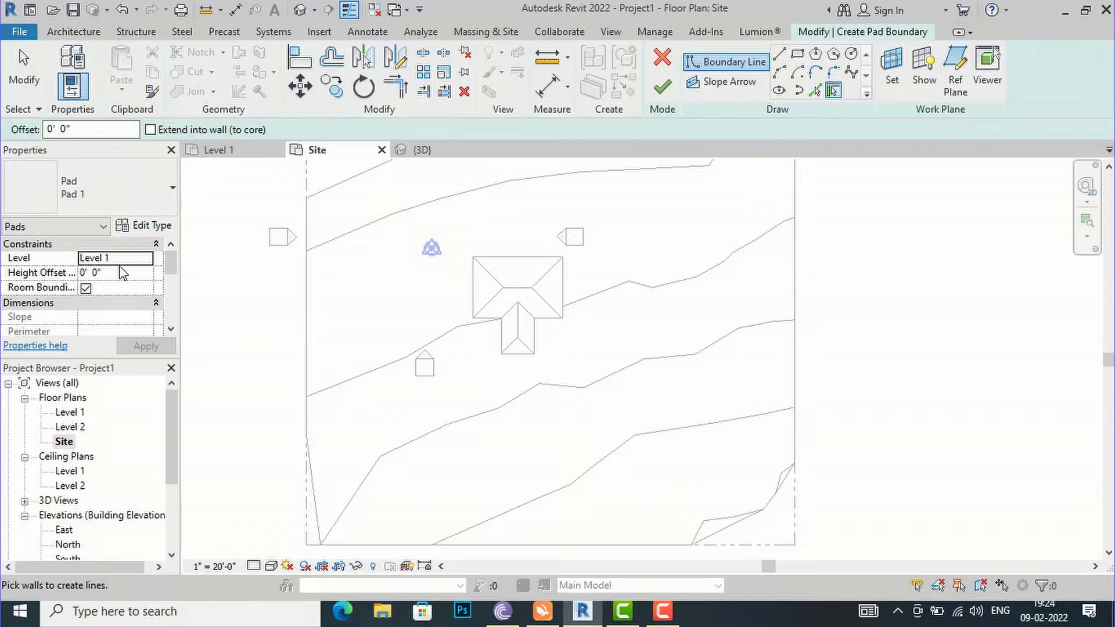
left_click(86, 288)
scroll(136, 285, "down", 1)
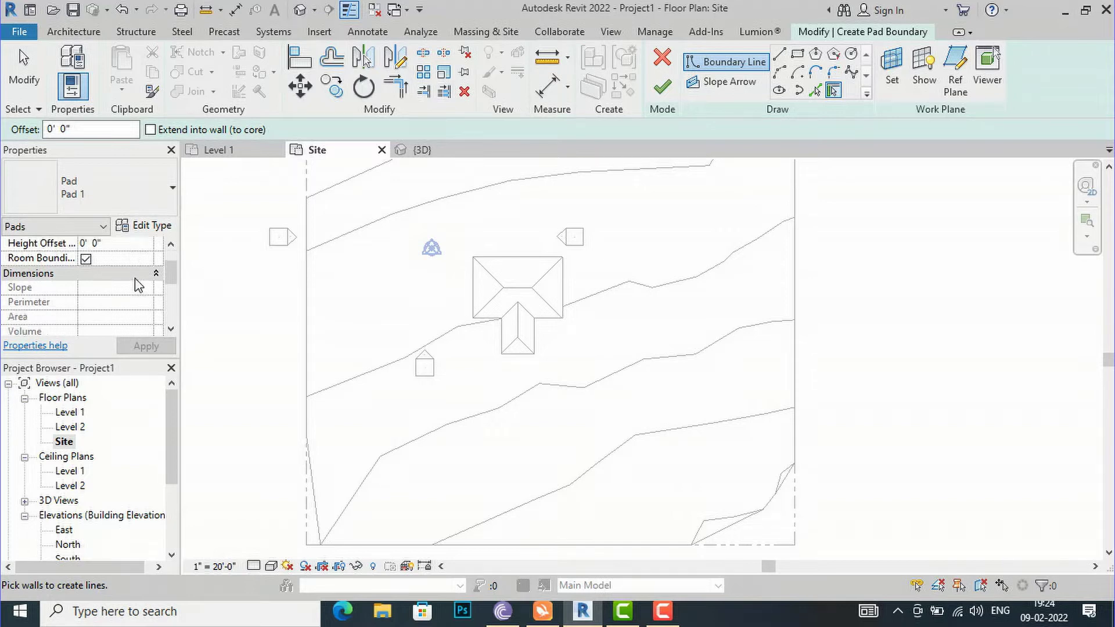
scroll(138, 285, "down", 2)
scroll(144, 284, "down", 1)
scroll(145, 281, "up", 5)
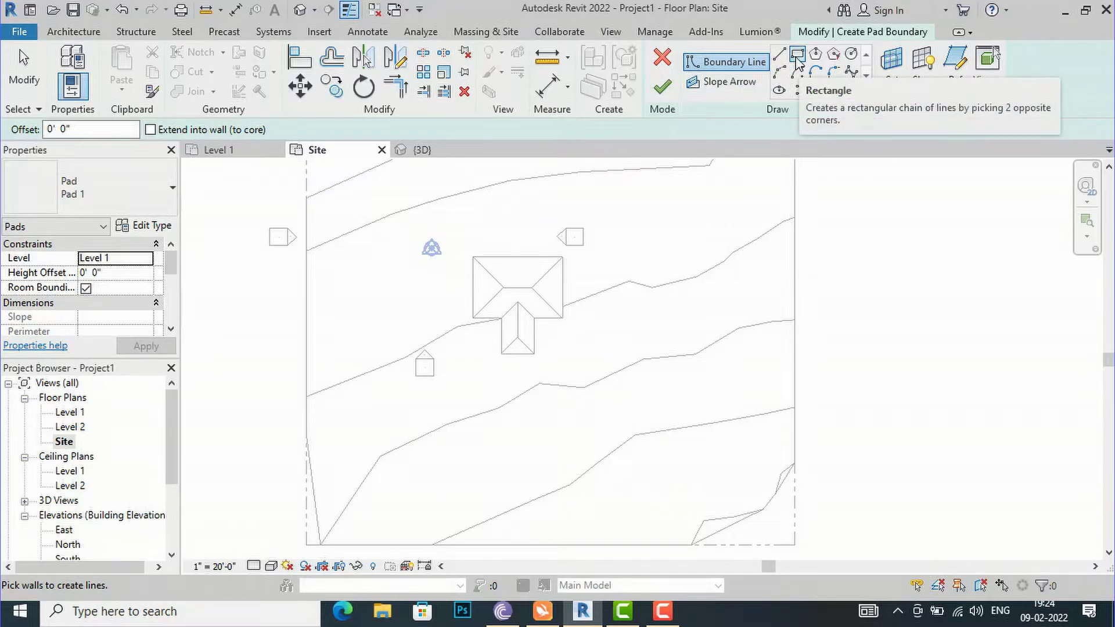
left_click(798, 55)
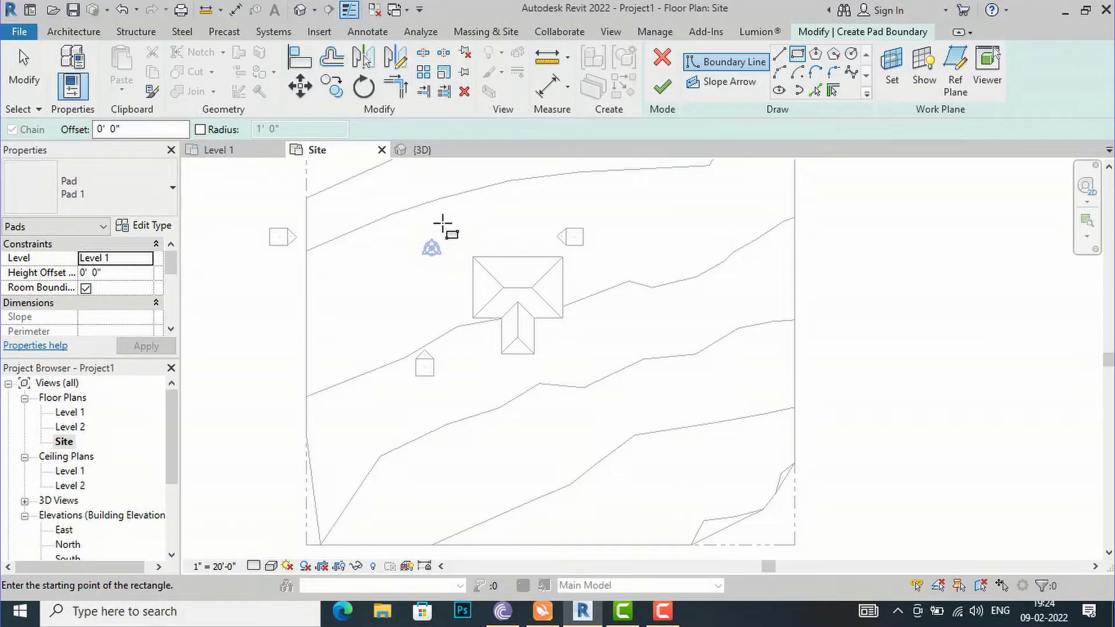
left_click(443, 223)
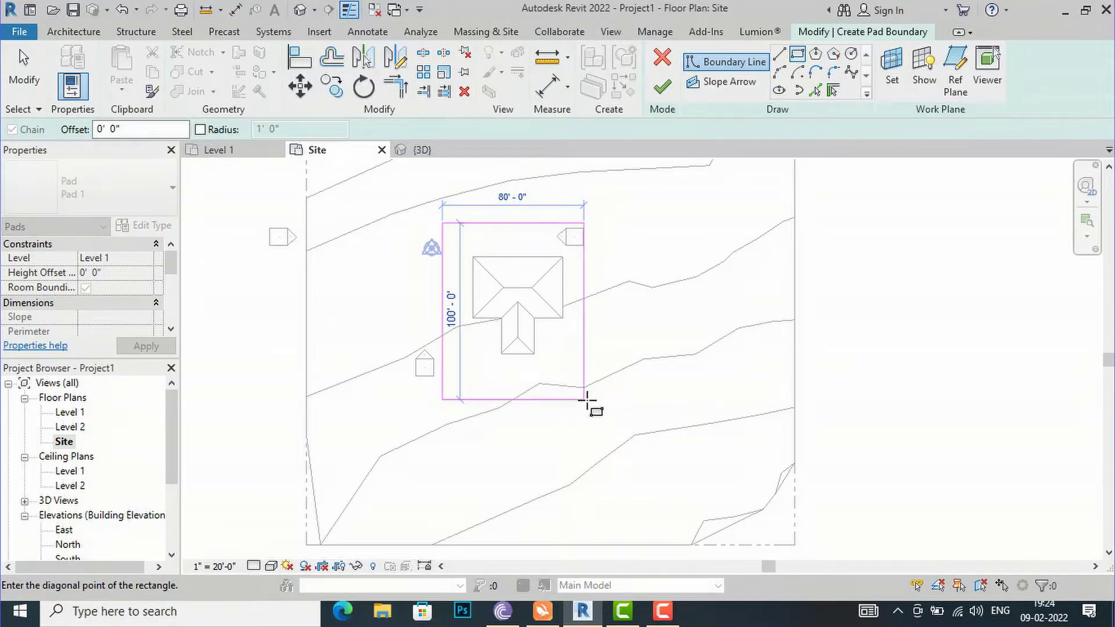
left_click(586, 400)
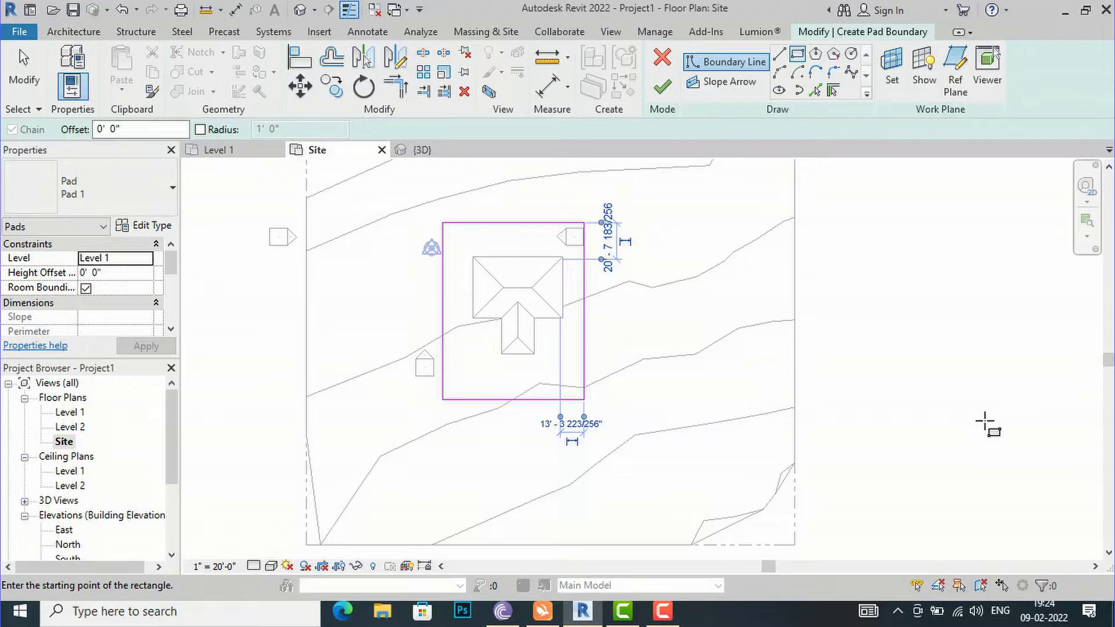
left_click(666, 98)
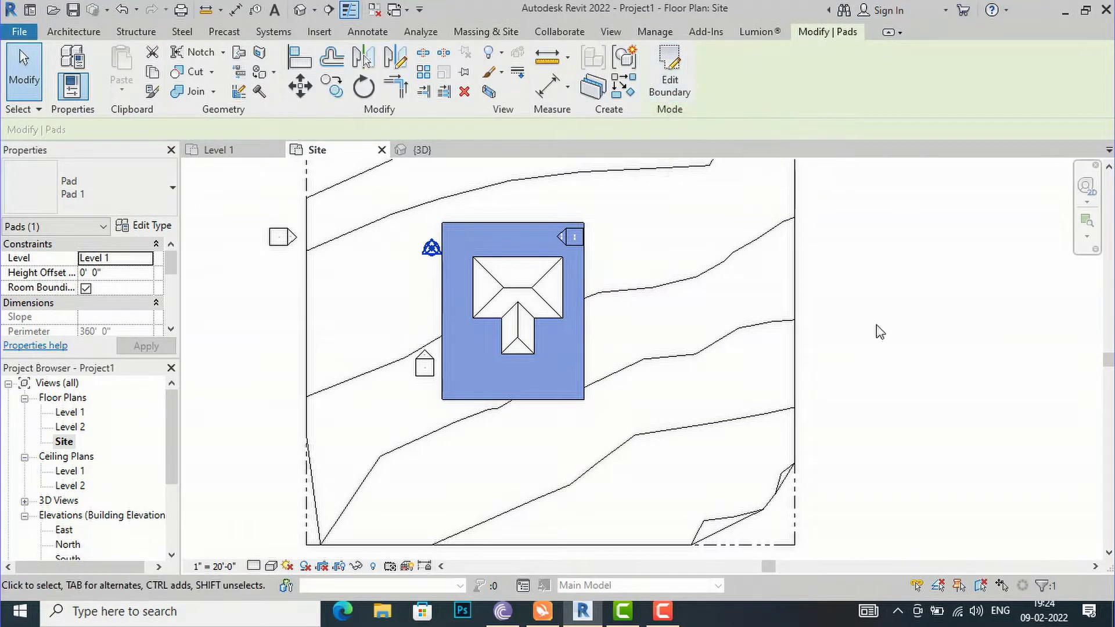
key("Escape")
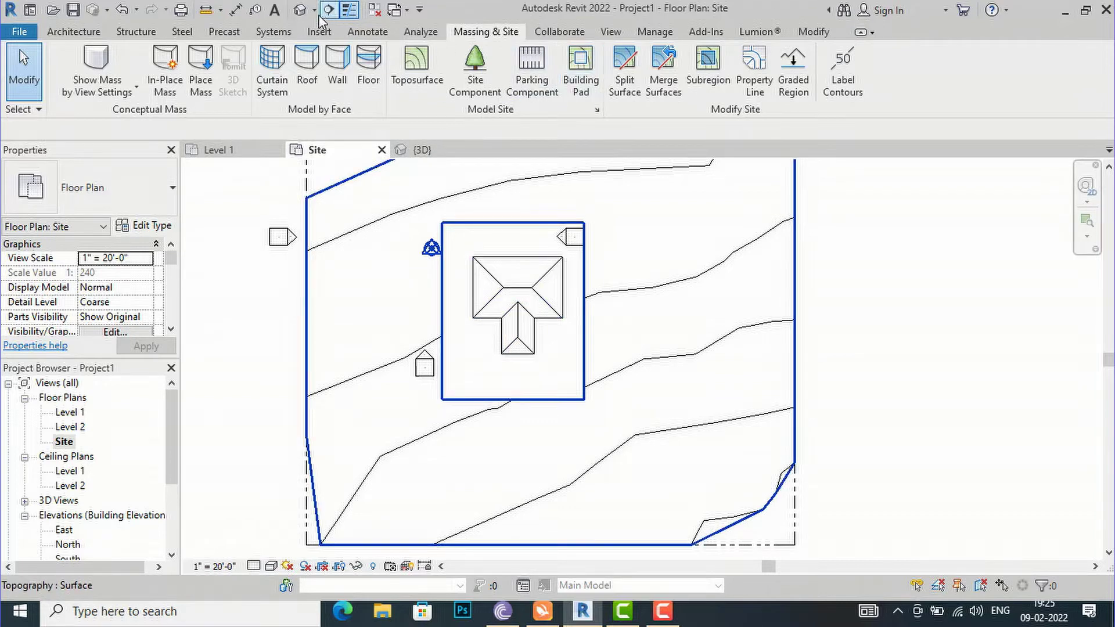
In the 3D view, set the building pad's height offset from Level 1 to -2' 0"
left_click(300, 9)
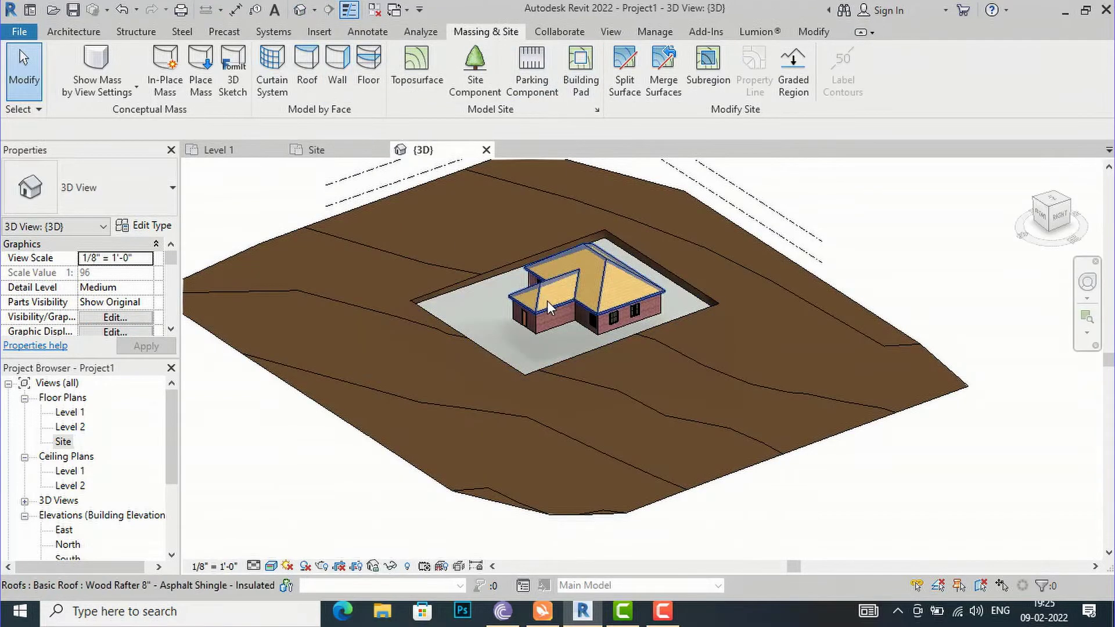
scroll(575, 346, "up", 4)
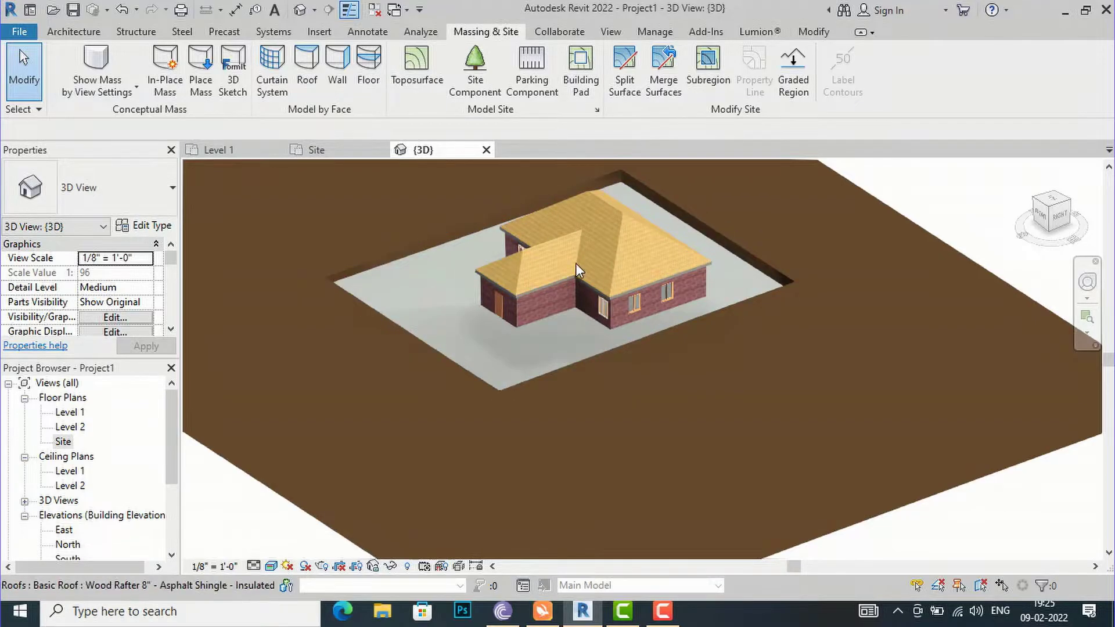
scroll(401, 318, "up", 1)
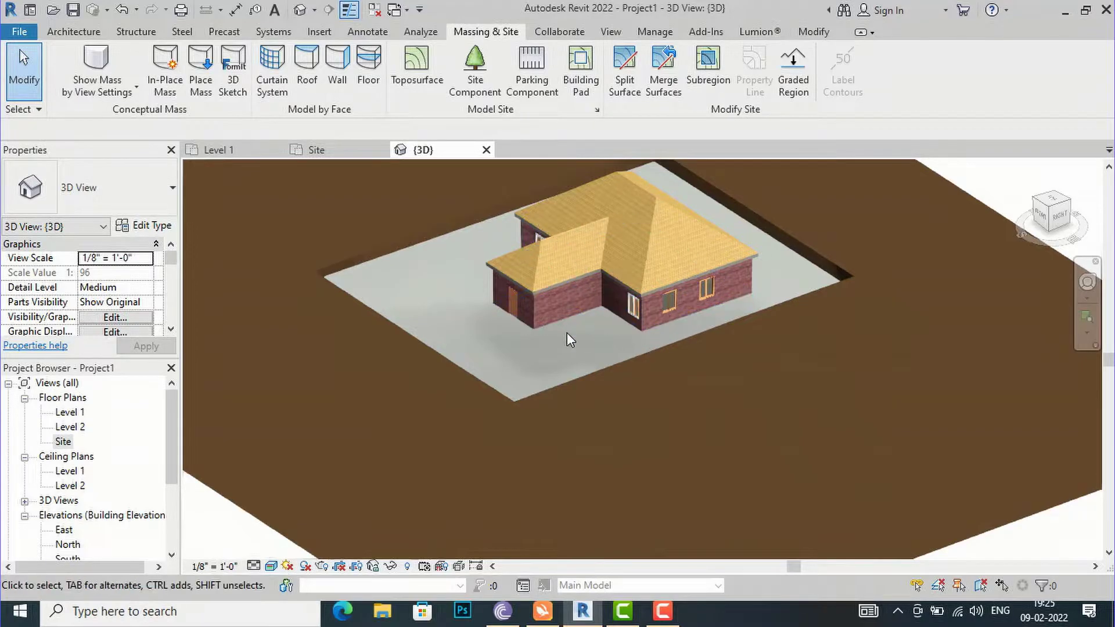
left_click(395, 259)
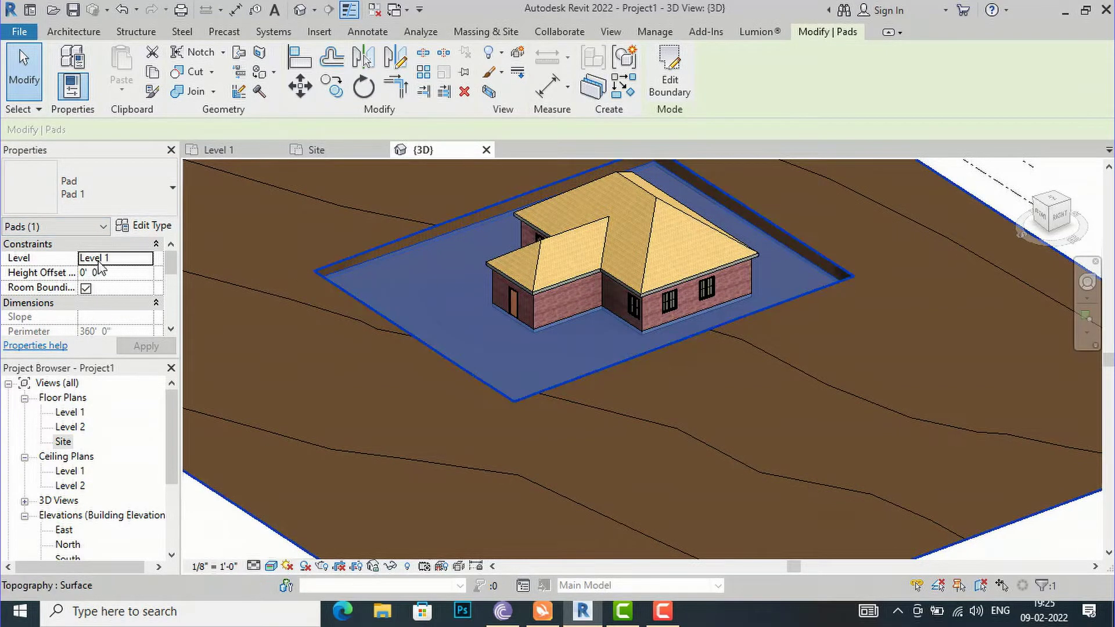
left_click(118, 277)
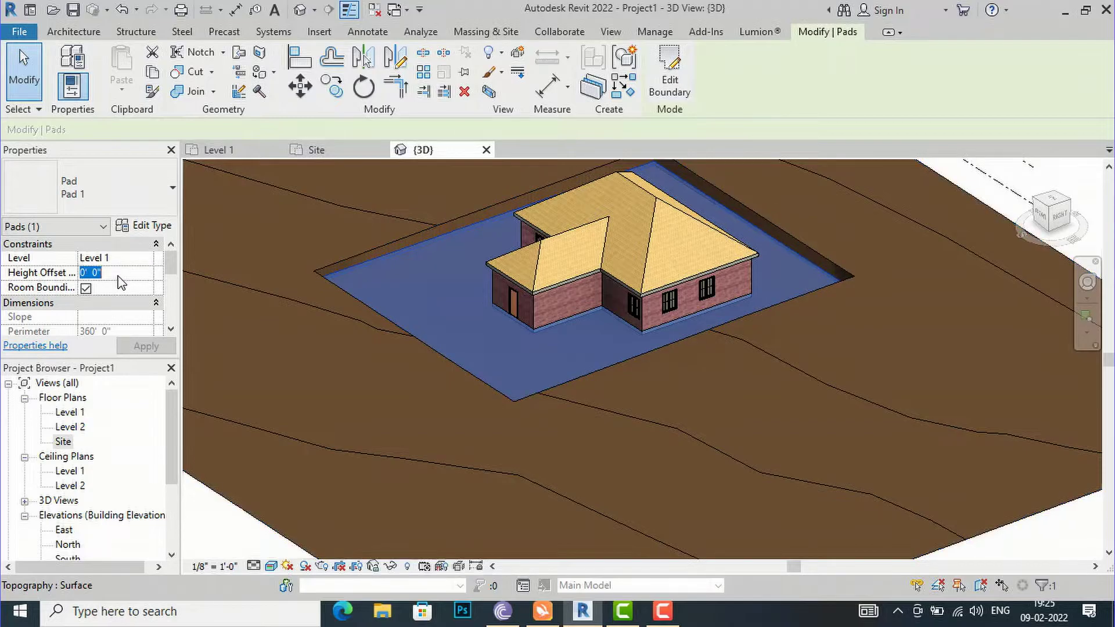
type("-2")
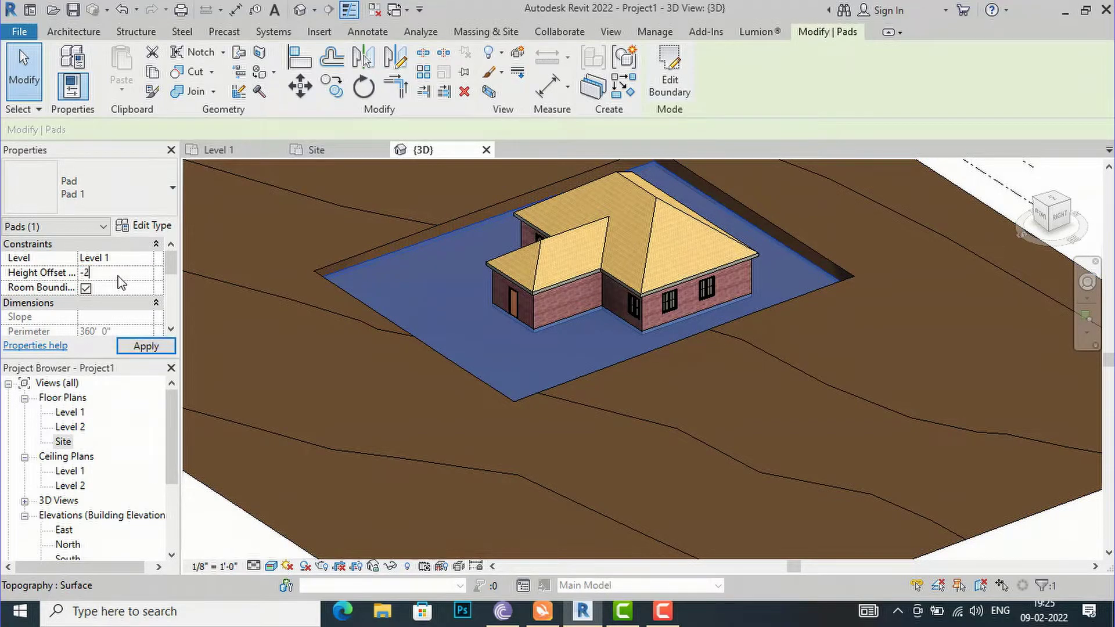
left_click(144, 347)
scroll(626, 340, "up", 3)
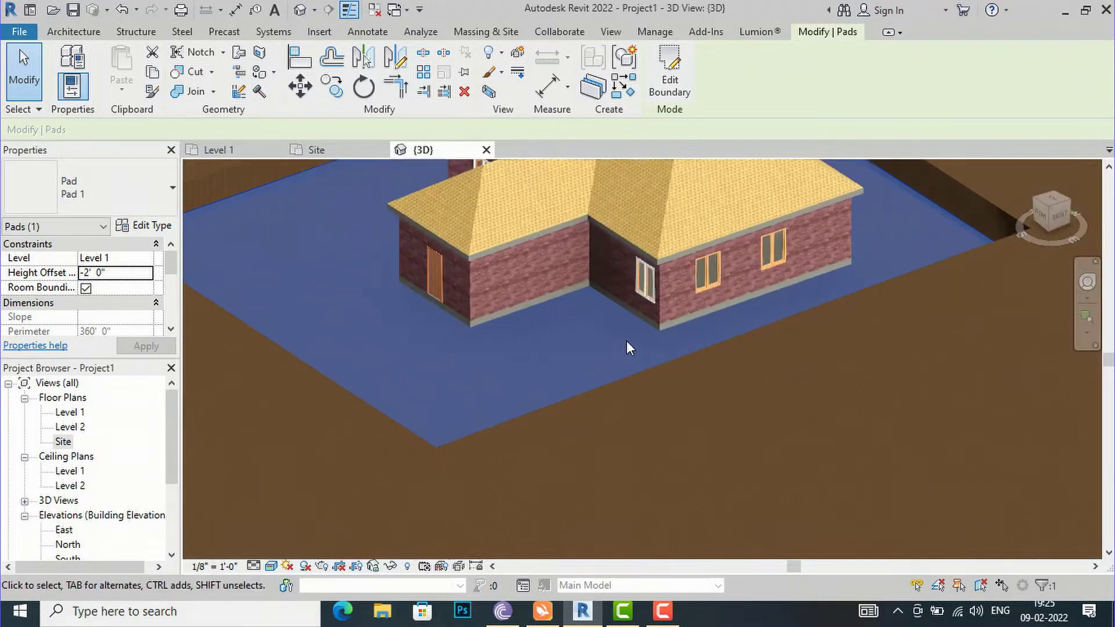
scroll(792, 294, "up", 3)
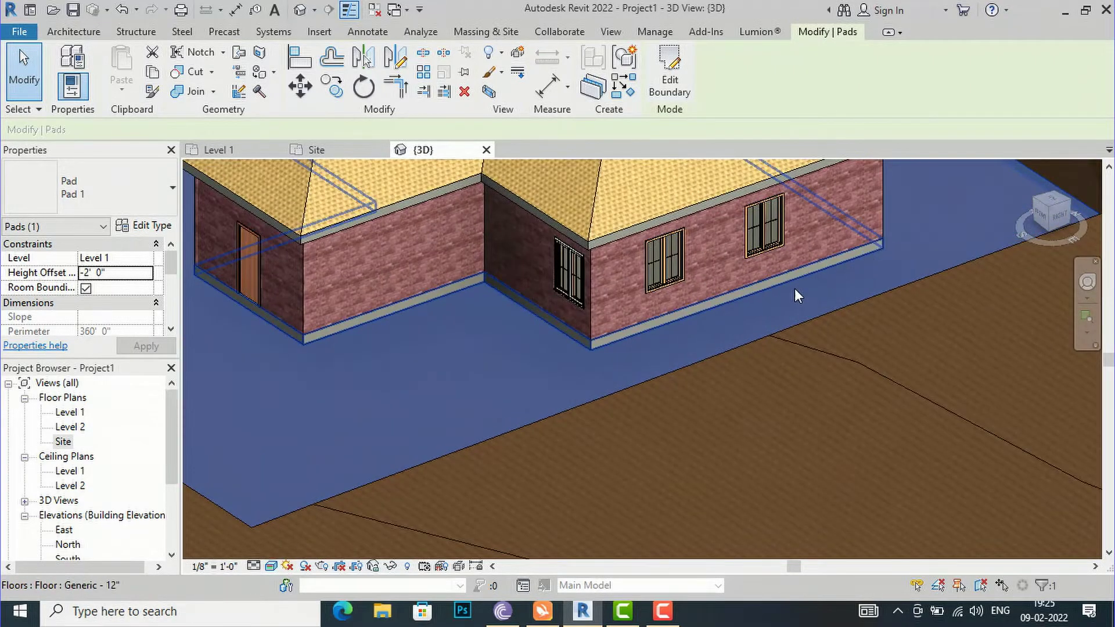
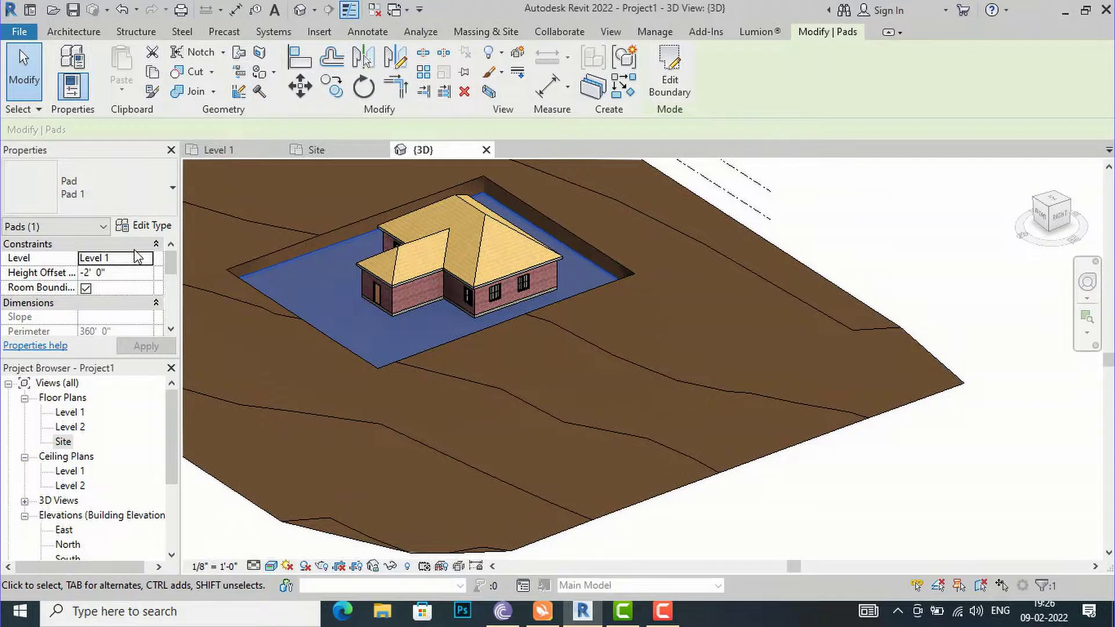
Edit the structure of the Pad 1 type and create a new material for its Structure [1] layer
left_click(145, 227)
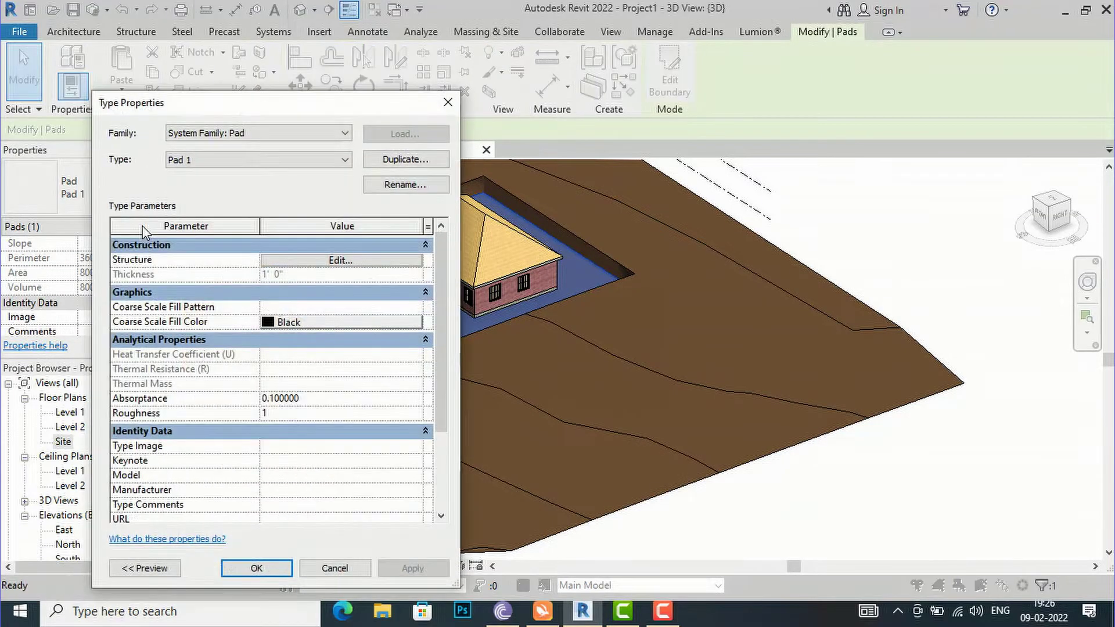
left_click(293, 260)
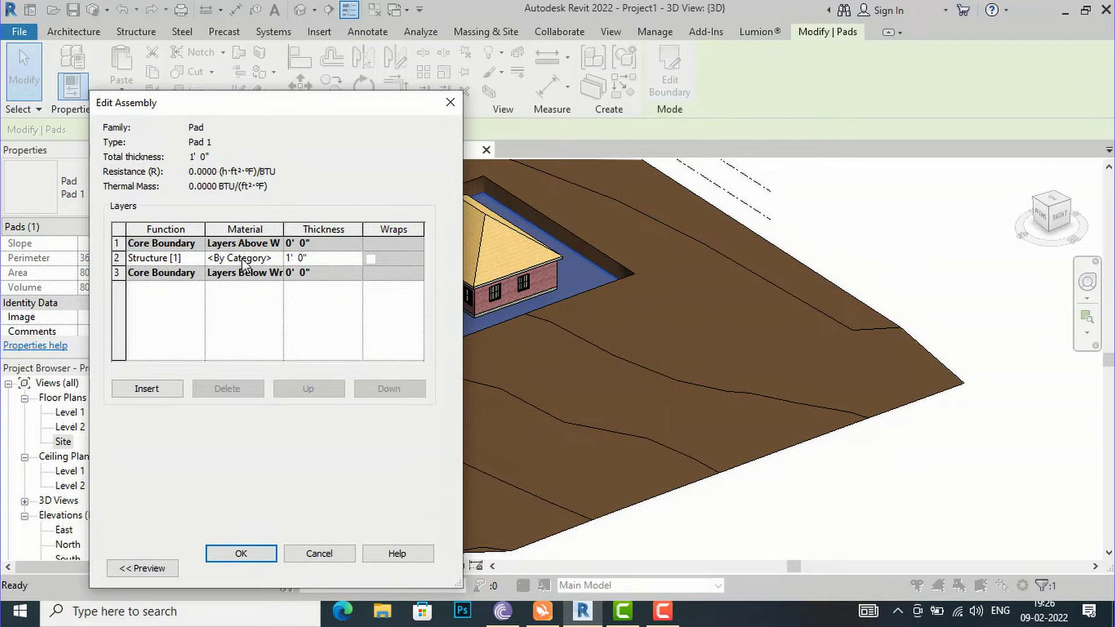
left_click(275, 259)
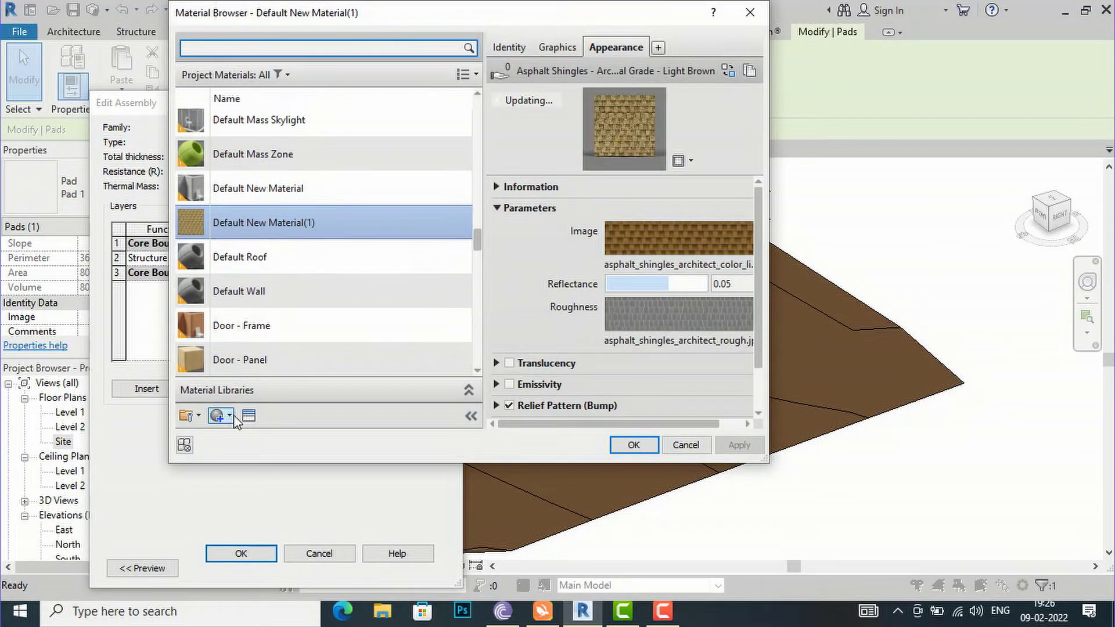
left_click(230, 416)
left_click(236, 437)
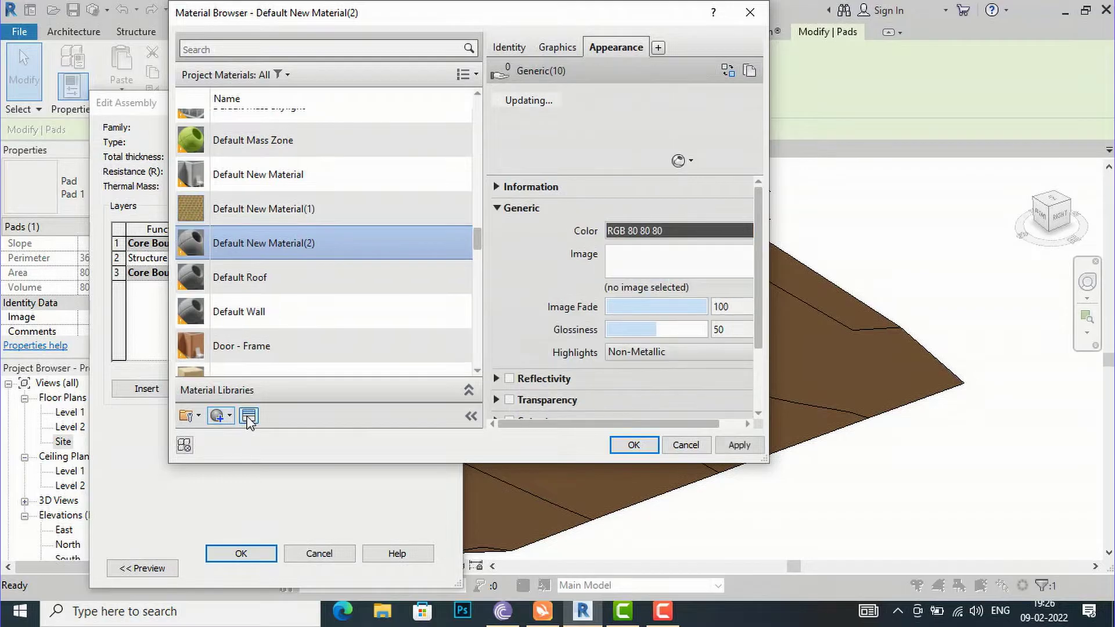
Search the asset library for "floor" and browse down the Flooring assets in the Autodesk physical assets
left_click(248, 416)
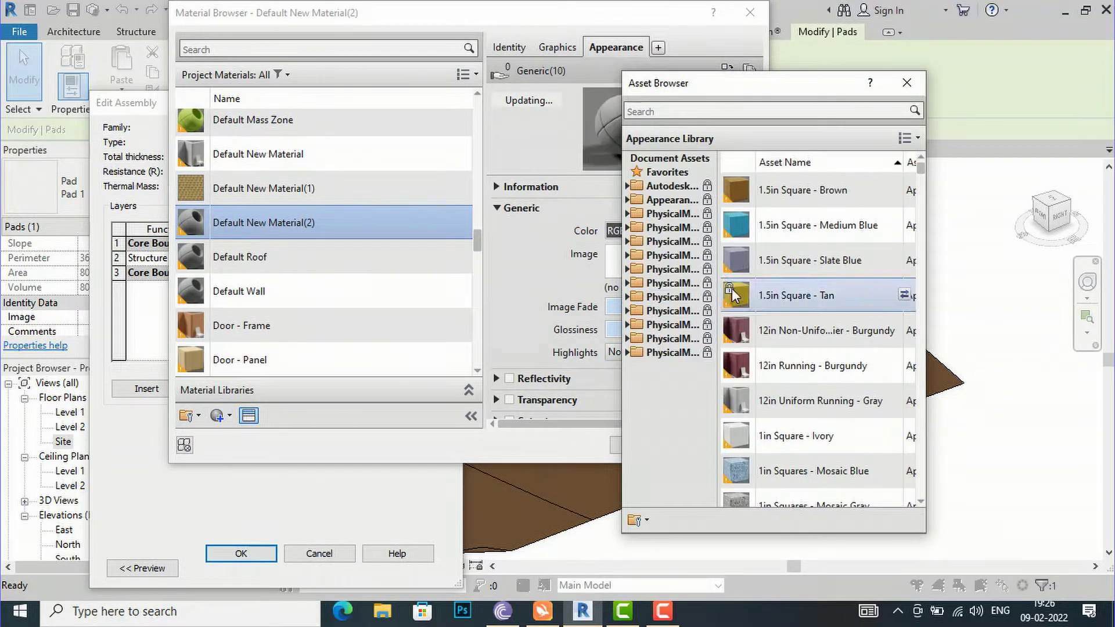
left_click(706, 112)
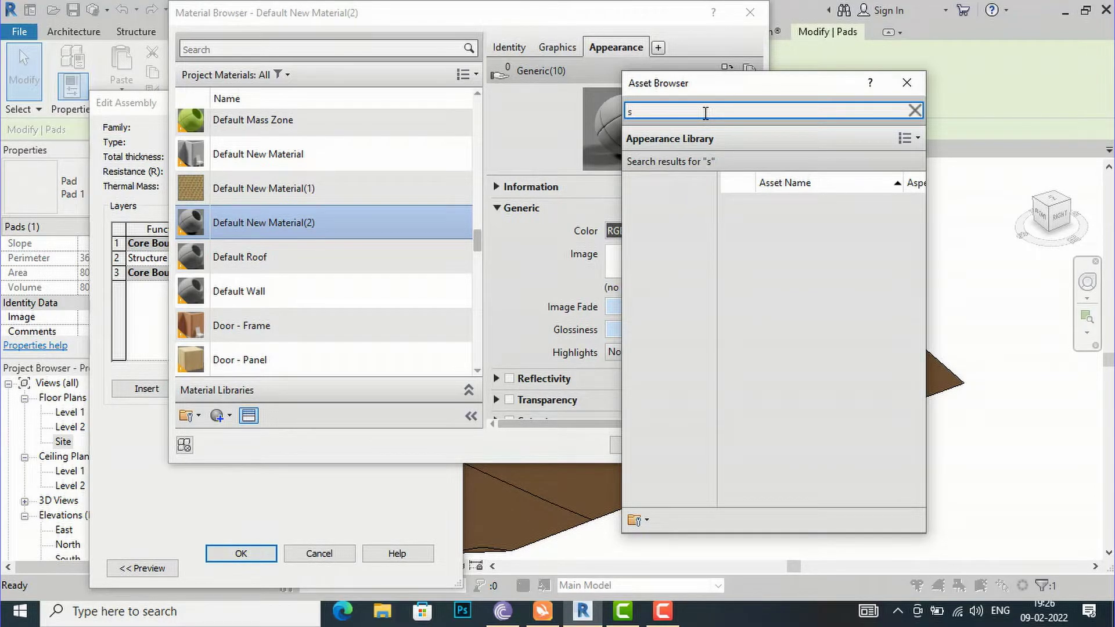
key("BackSpace")
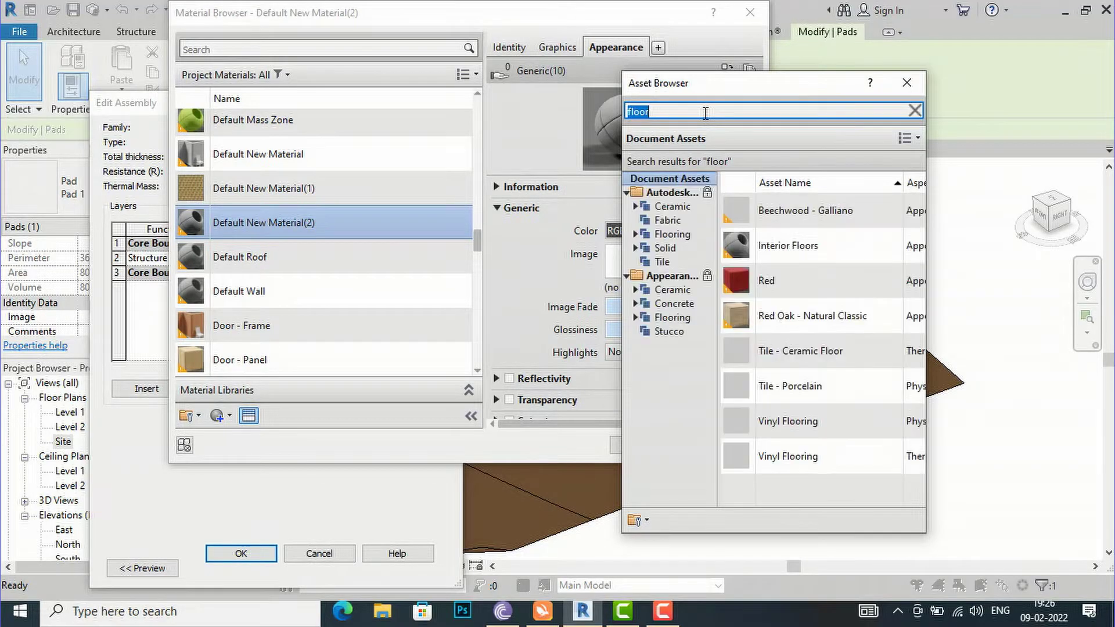
left_click(670, 318)
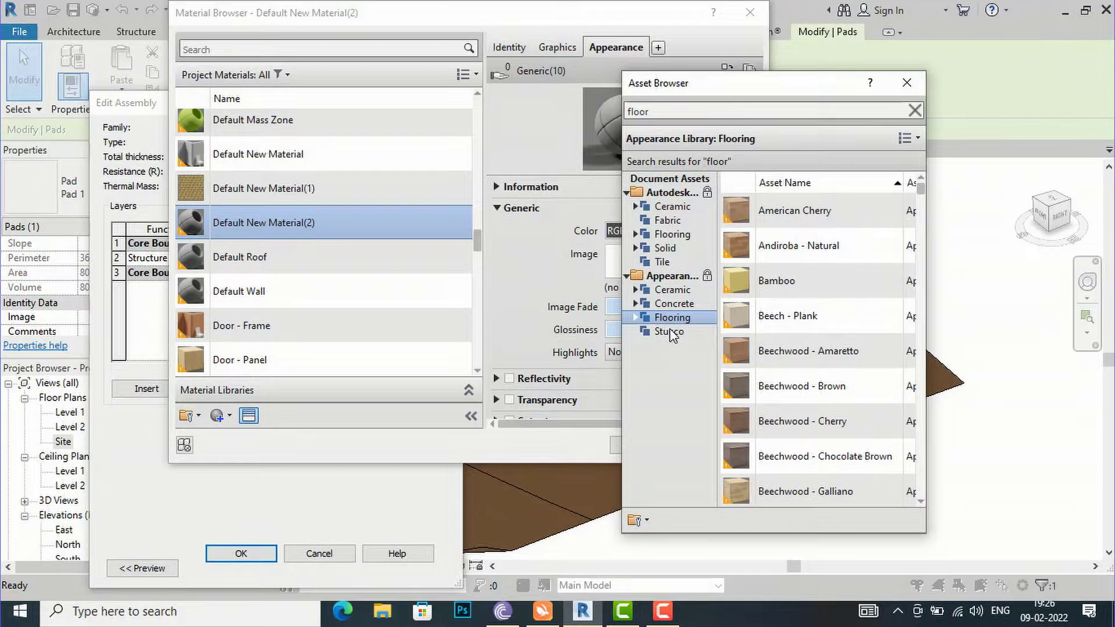
scroll(765, 390, "down", 5)
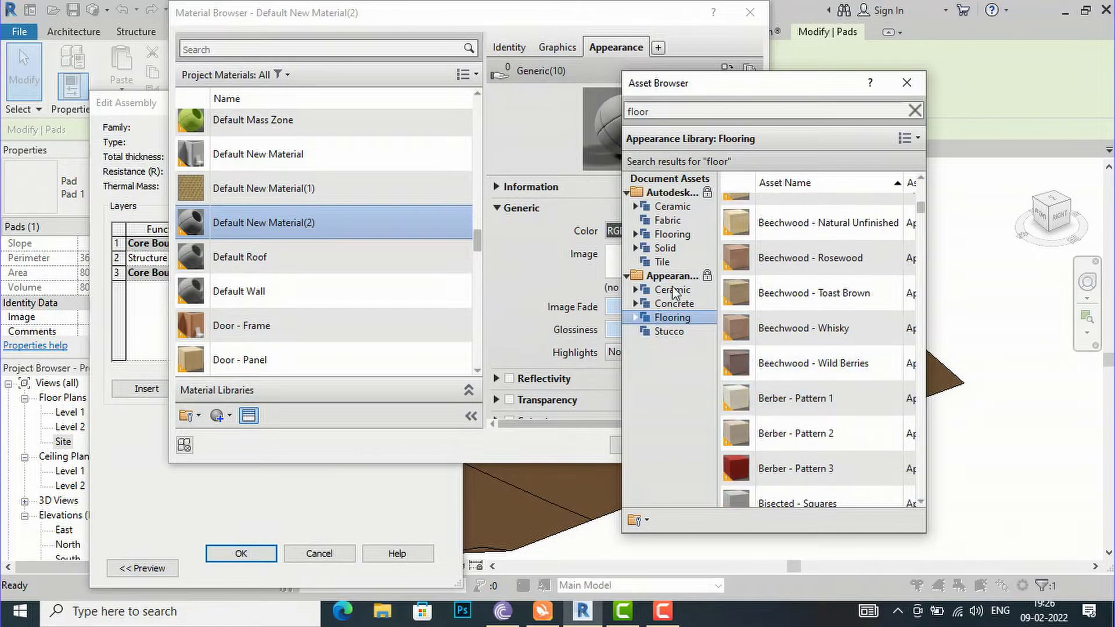
left_click(672, 235)
scroll(853, 338, "down", 5)
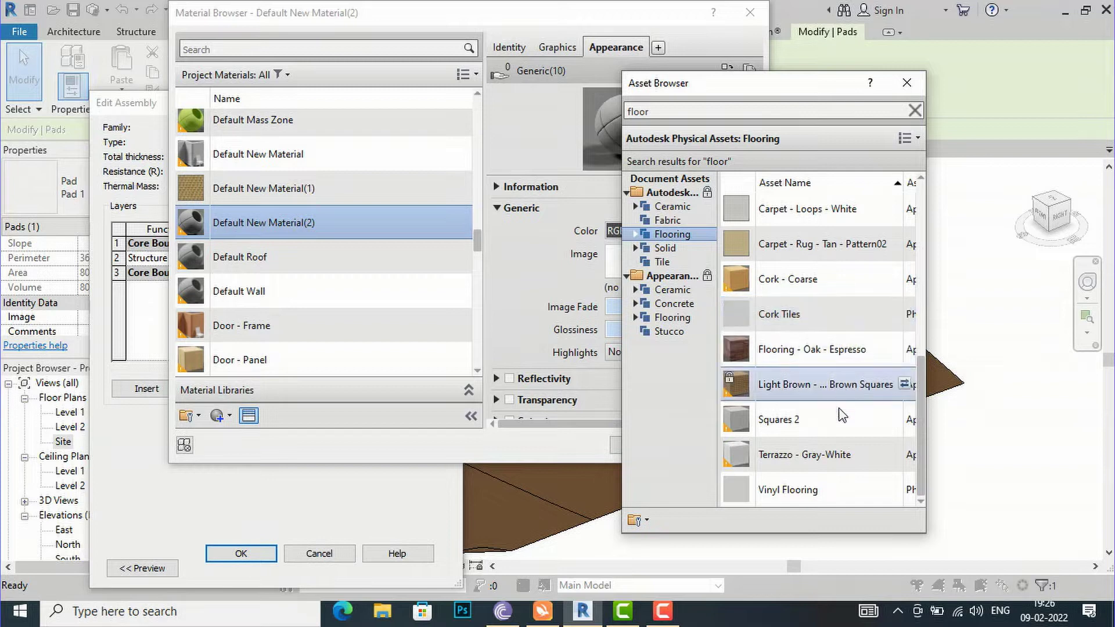
Add the Terrazzo - Gray-White and Vinyl Flooring assets to the new material and apply it to the pad type
double_click(827, 454)
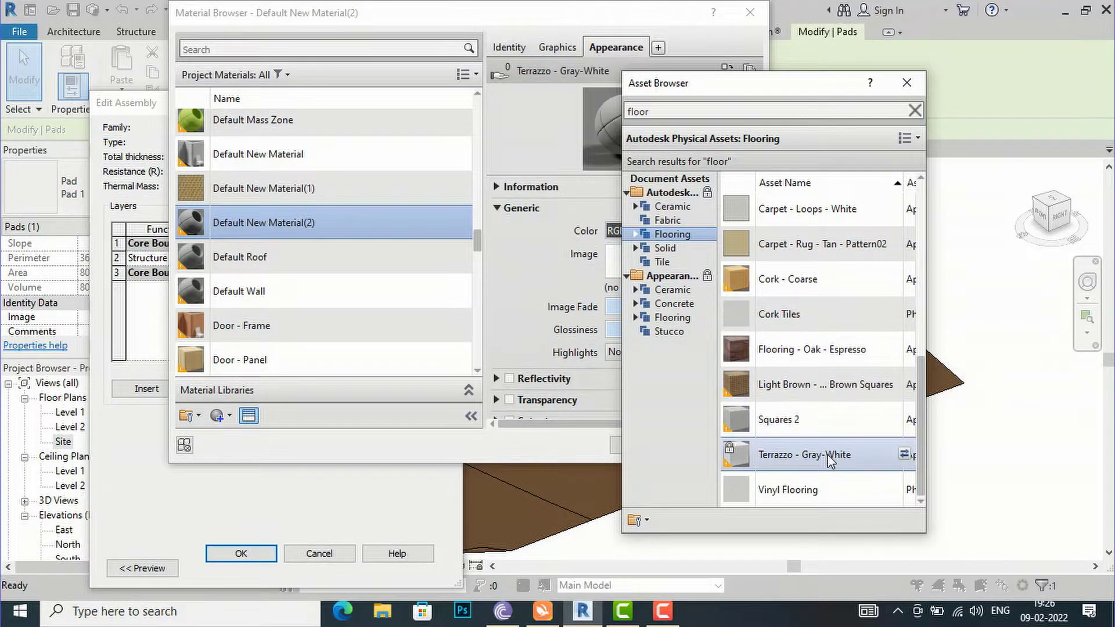
double_click(807, 493)
left_click(909, 83)
left_click(735, 445)
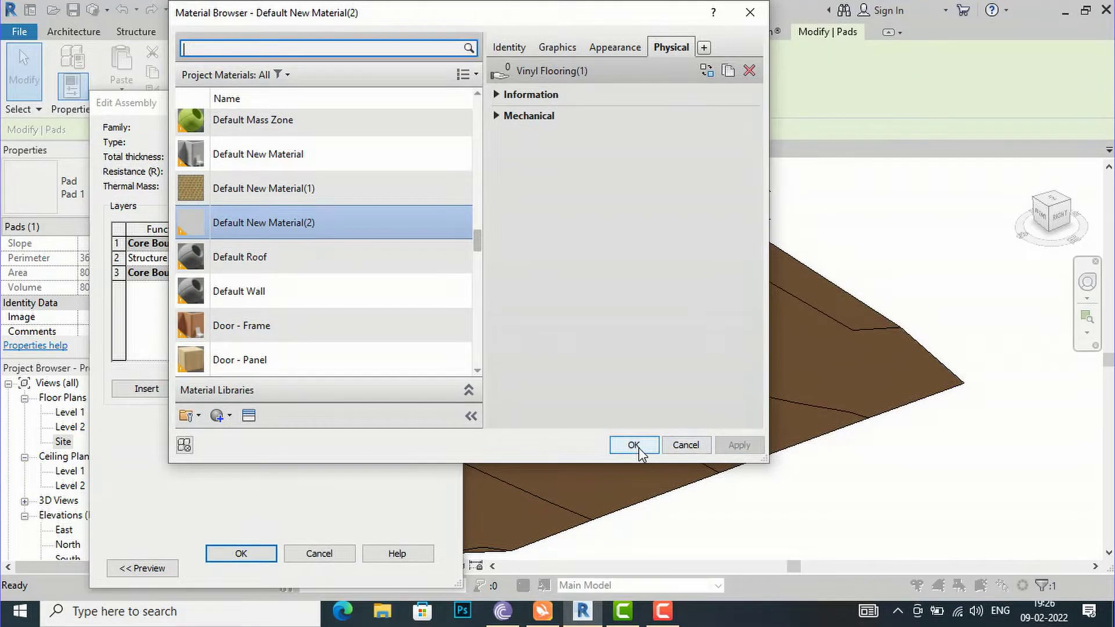
left_click(633, 445)
left_click(241, 554)
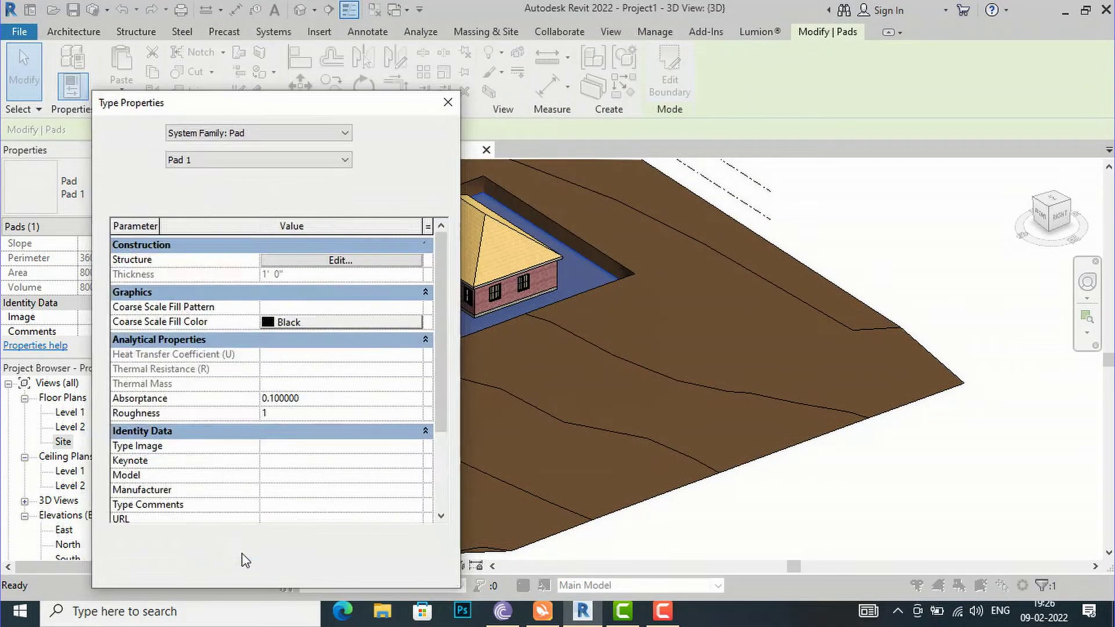
left_click(401, 567)
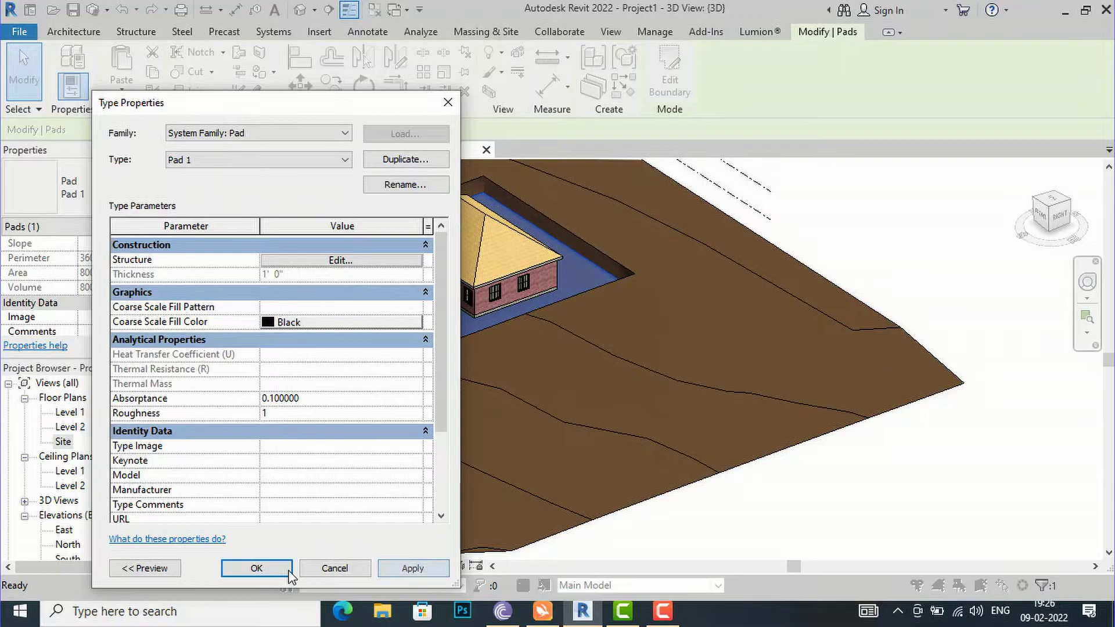
left_click(279, 568)
Inspect the deselected pad's surface close to the house and set the 3D view's visual style
left_click(847, 225)
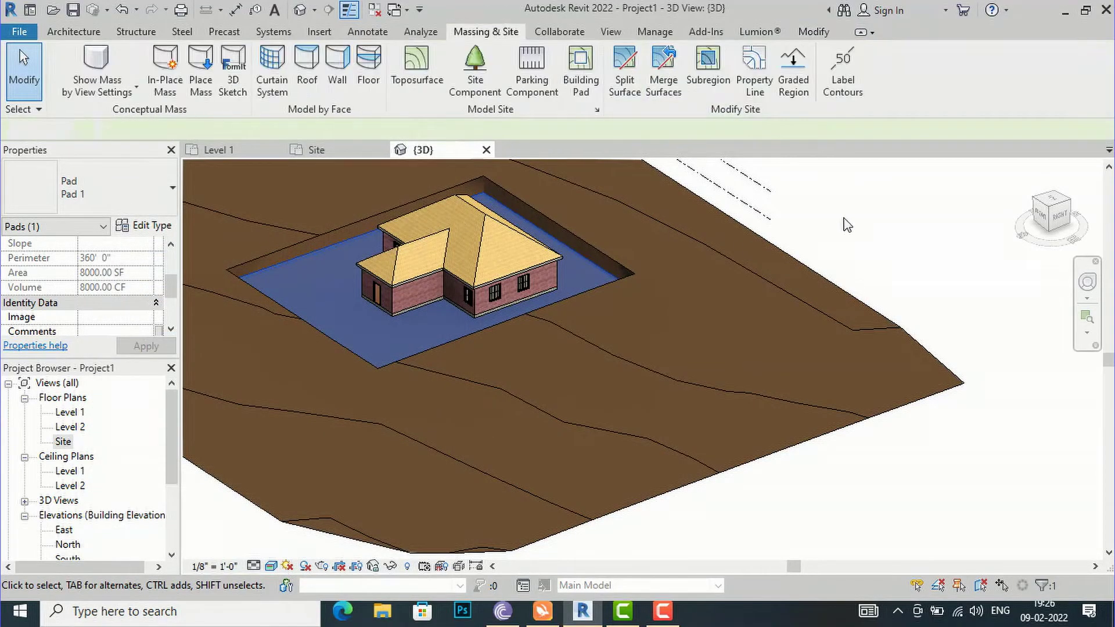
scroll(314, 283, "up", 5)
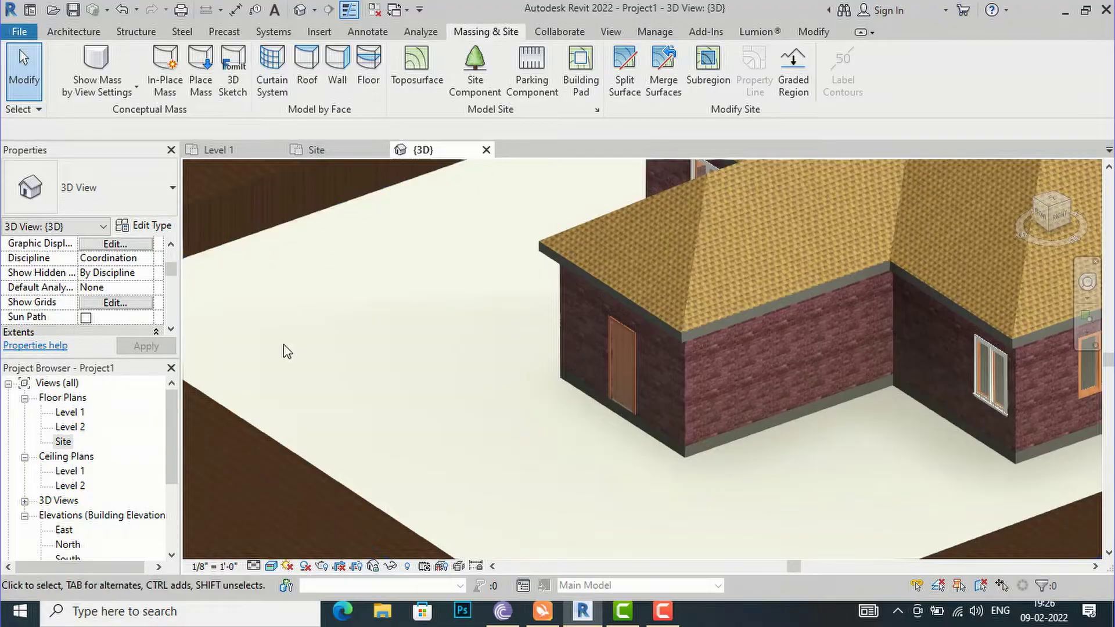
left_click(270, 570)
left_click(349, 547)
Select the pad, edit its type structure and create another new material for the Structure [1] layer
left_click(271, 233)
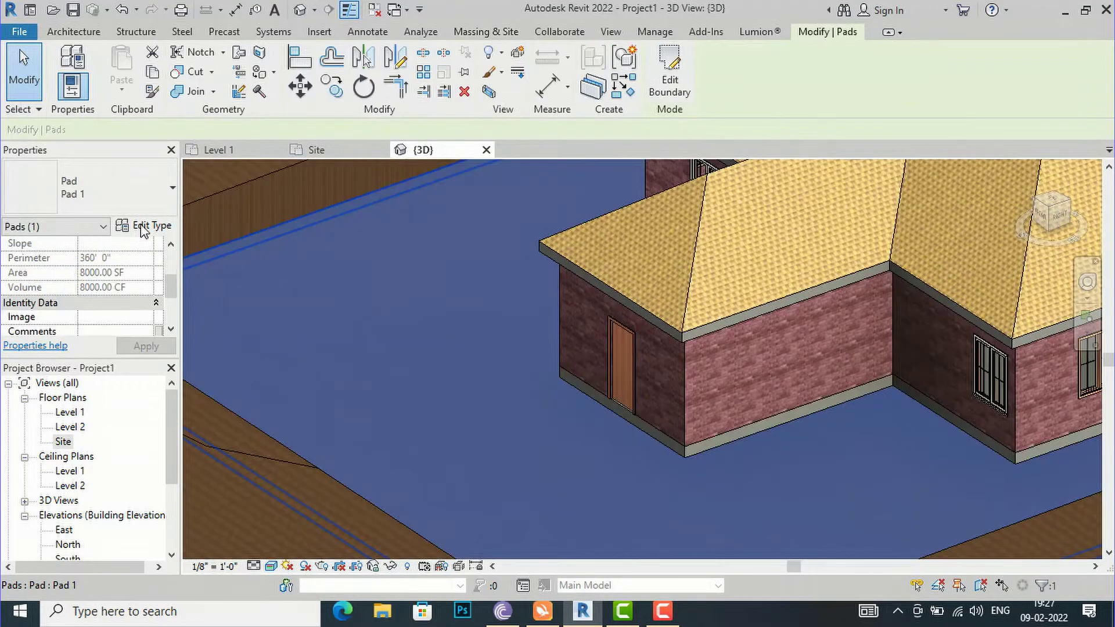
left_click(141, 225)
left_click(327, 262)
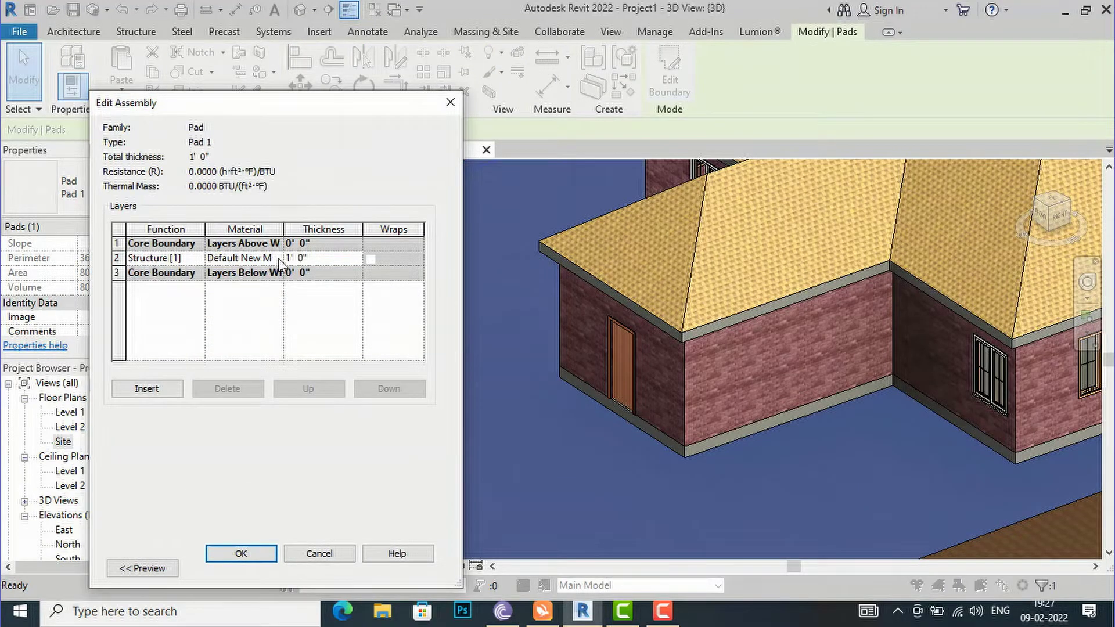
left_click(279, 259)
left_click(278, 259)
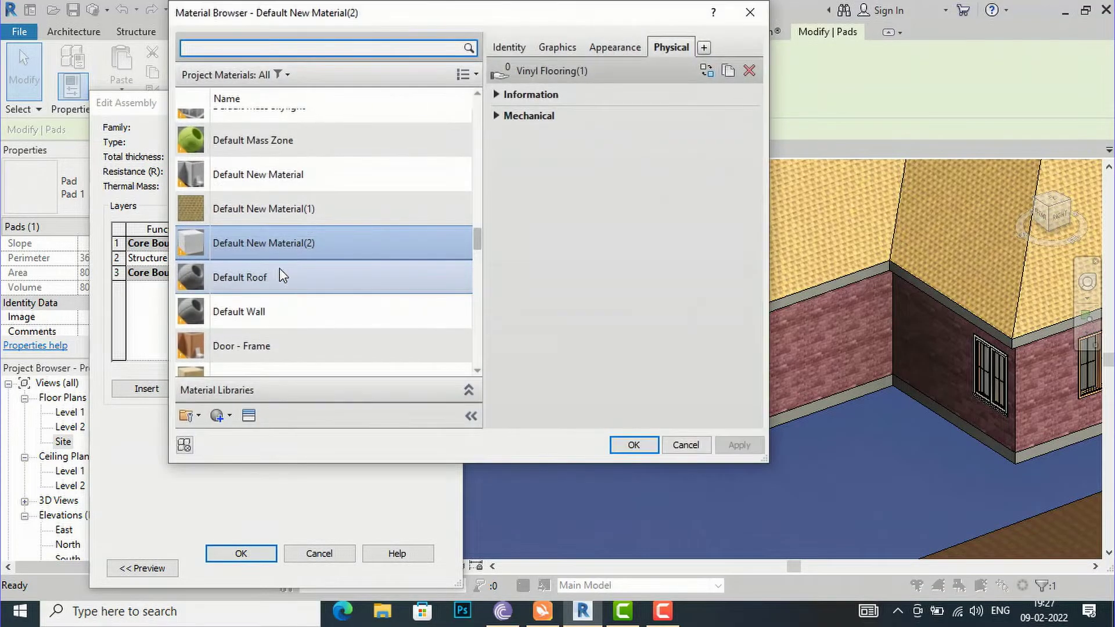
left_click(231, 416)
left_click(250, 435)
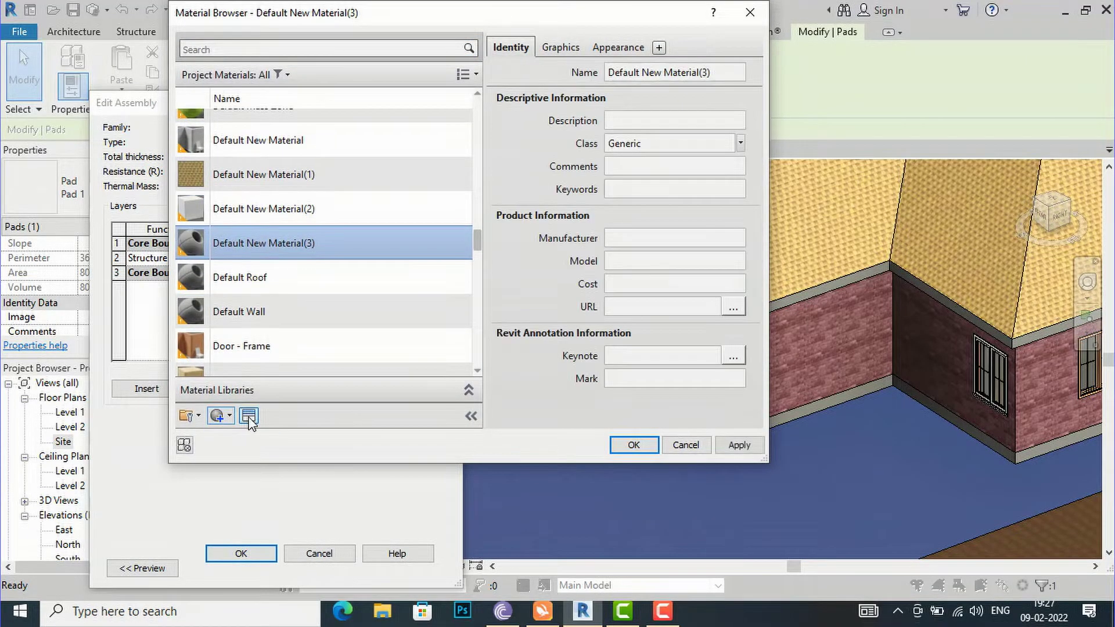
Search the appearance assets for "tile", assign Ceramic - Wood Pattern from Flooring to the new material, and apply it to the pad type
left_click(249, 415)
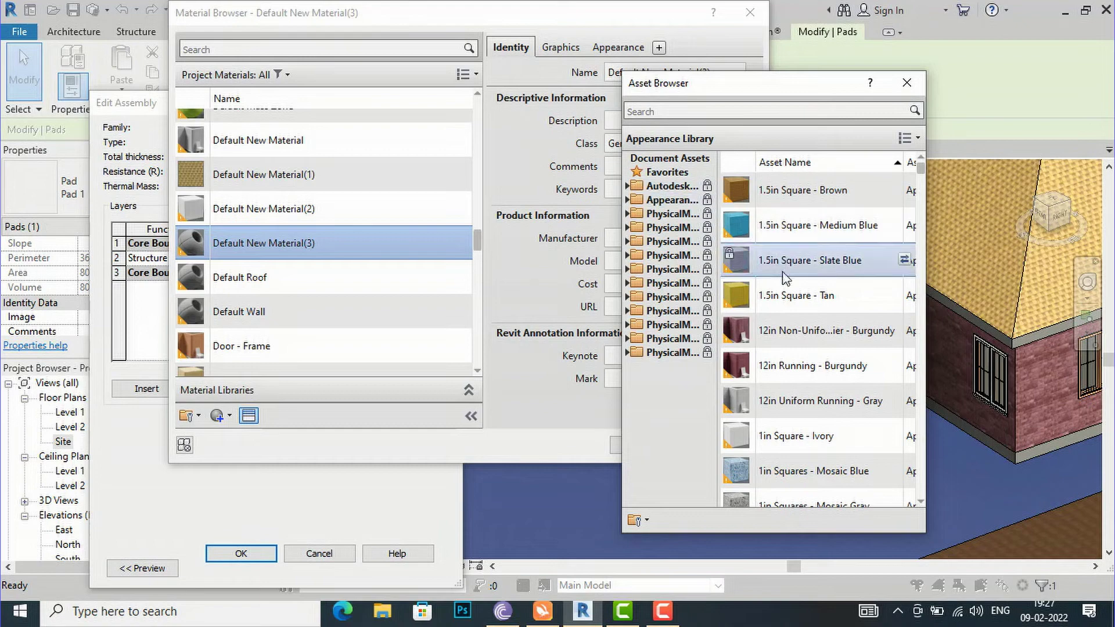
left_click(710, 112)
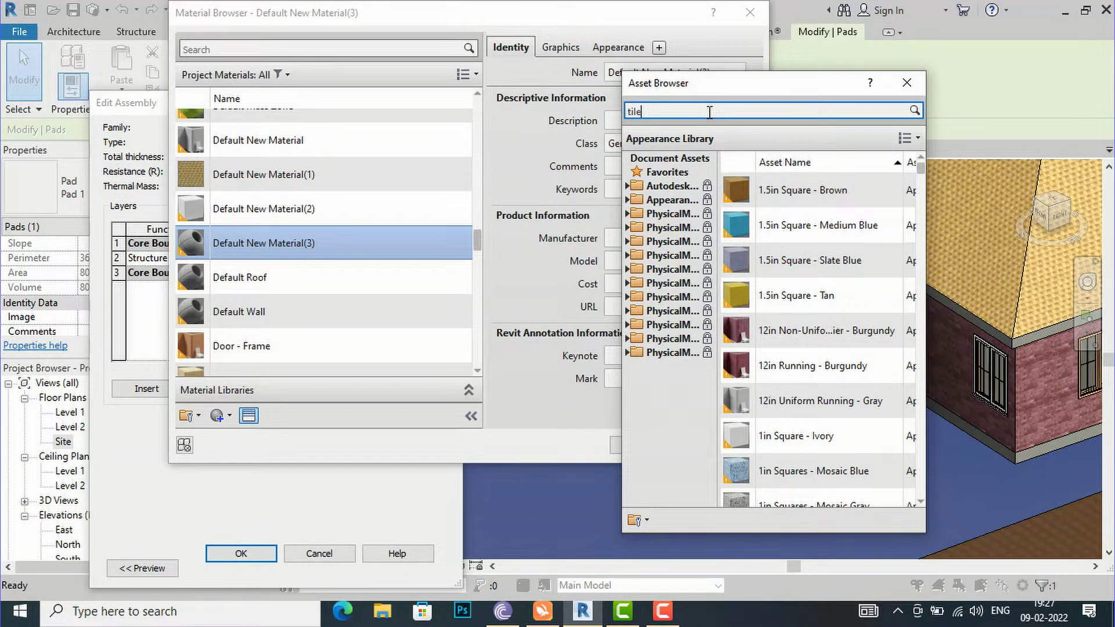
key("Return")
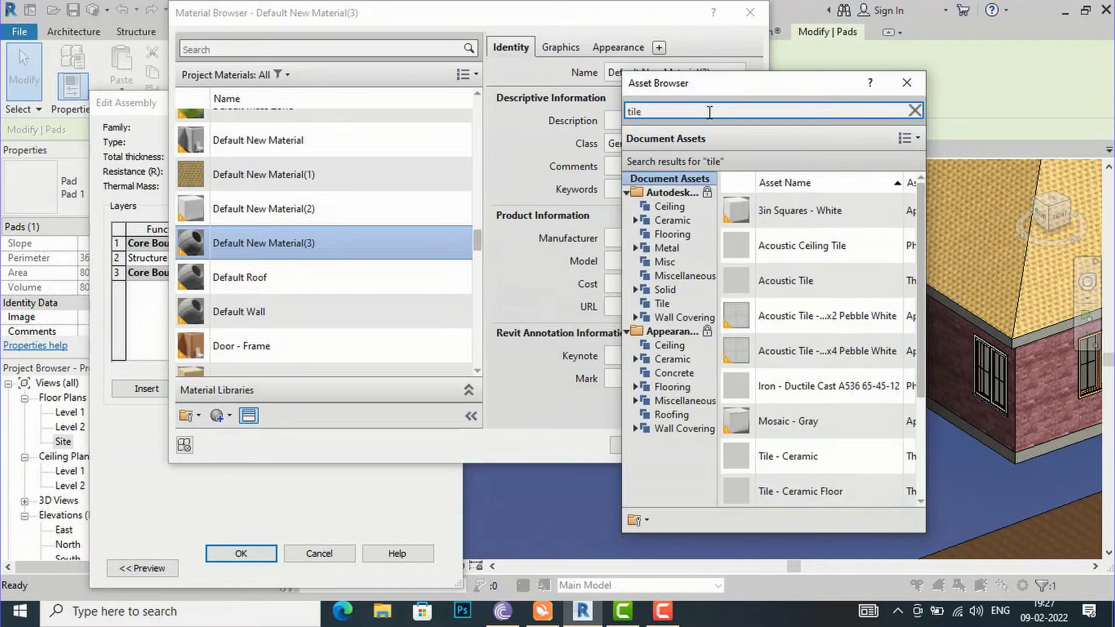
left_click(685, 387)
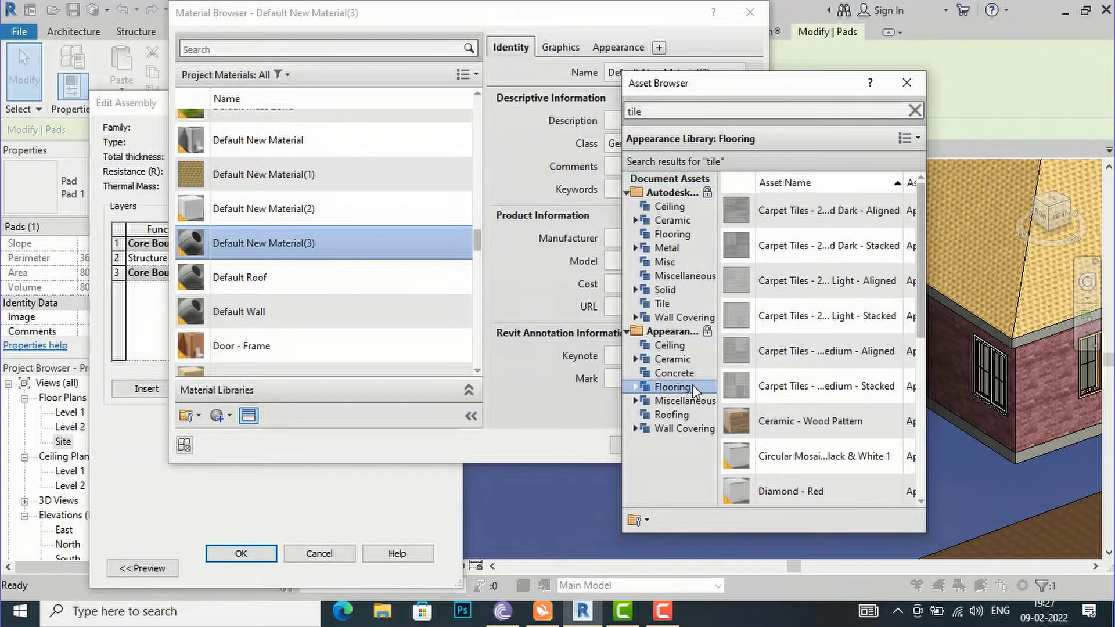
double_click(812, 431)
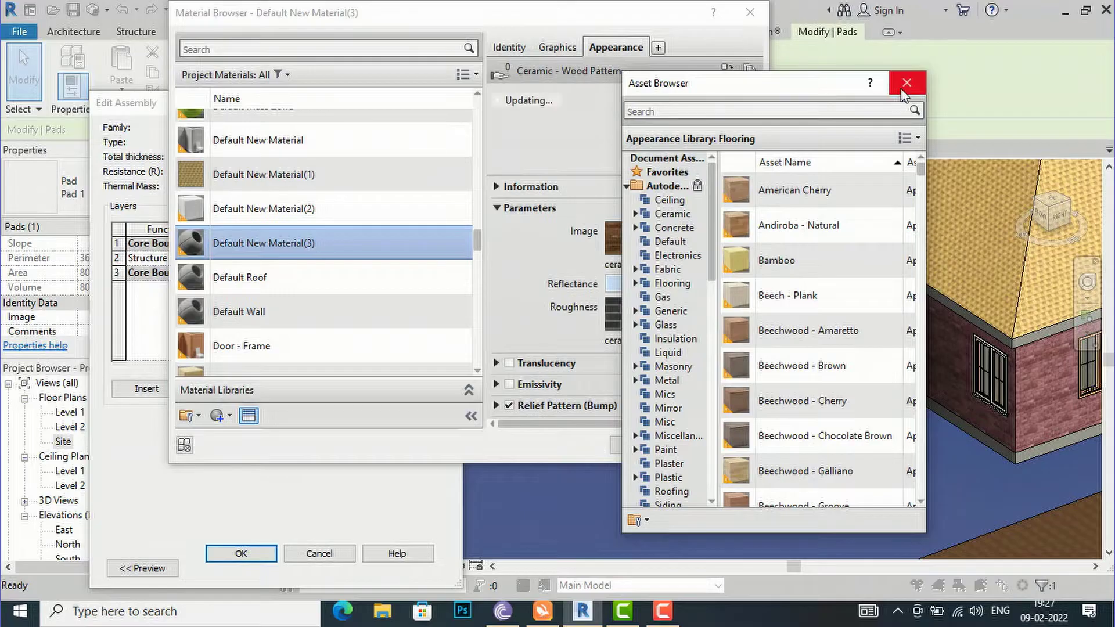
left_click(902, 85)
left_click(632, 446)
left_click(235, 556)
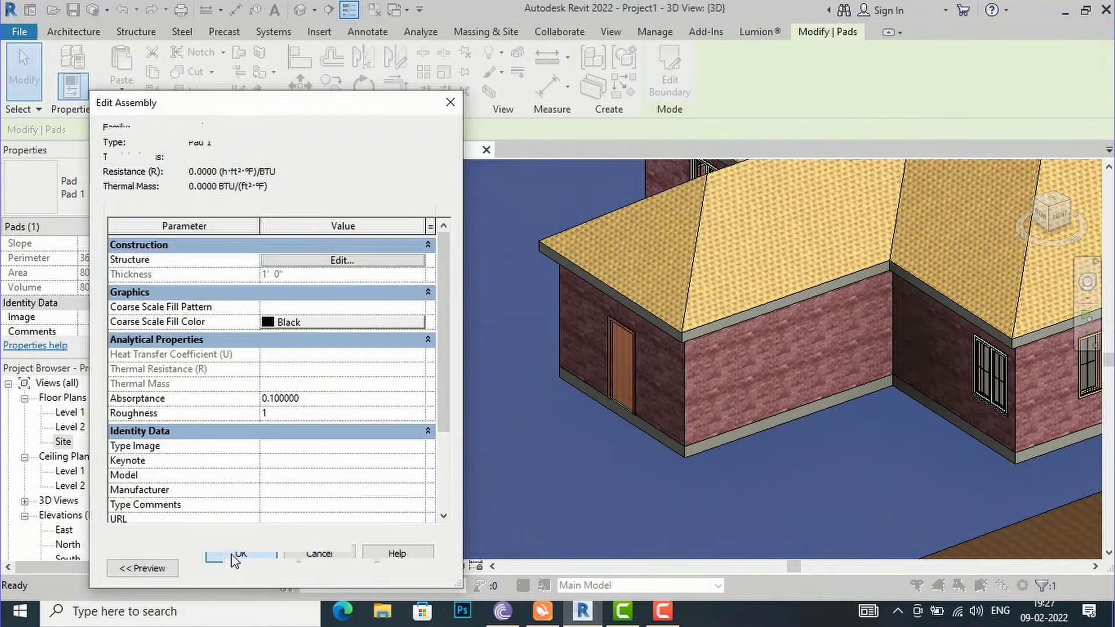
left_click(257, 569)
Examine the pad's wood-pattern finish around the house in the 3D view, both overall and up close
scroll(364, 291, "down", 3)
scroll(366, 289, "down", 5)
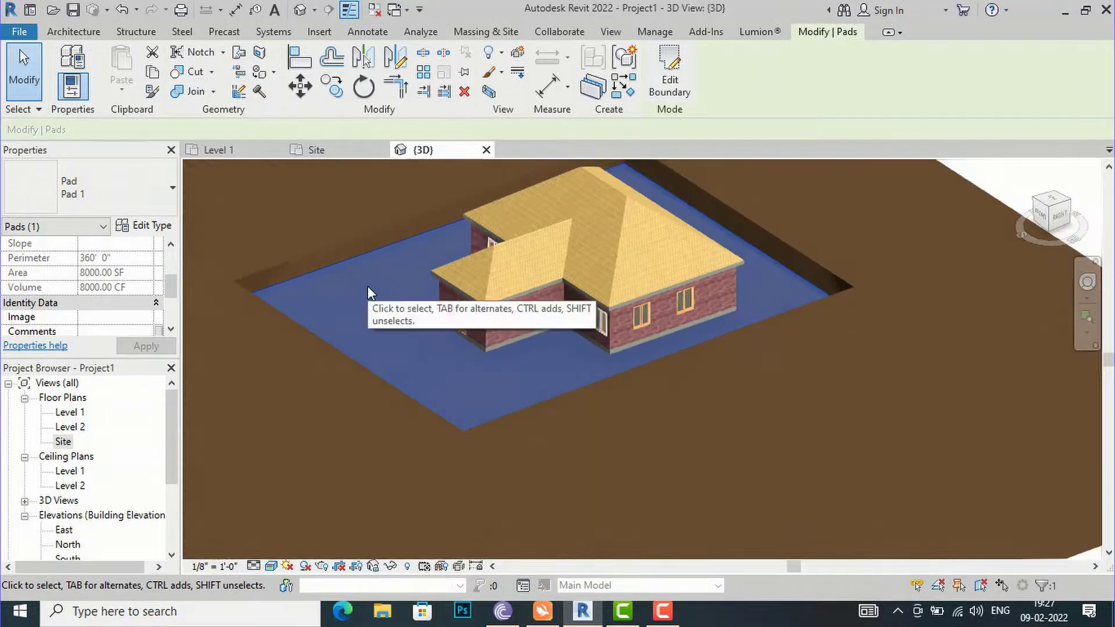
left_click(885, 226)
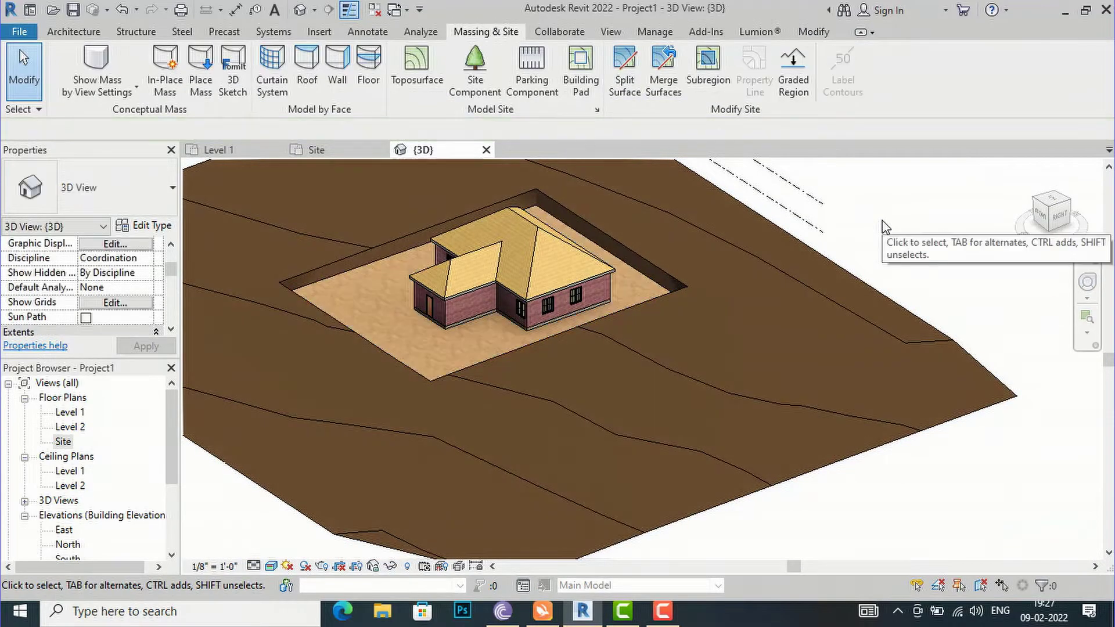
scroll(441, 273, "up", 5)
scroll(287, 318, "up", 2)
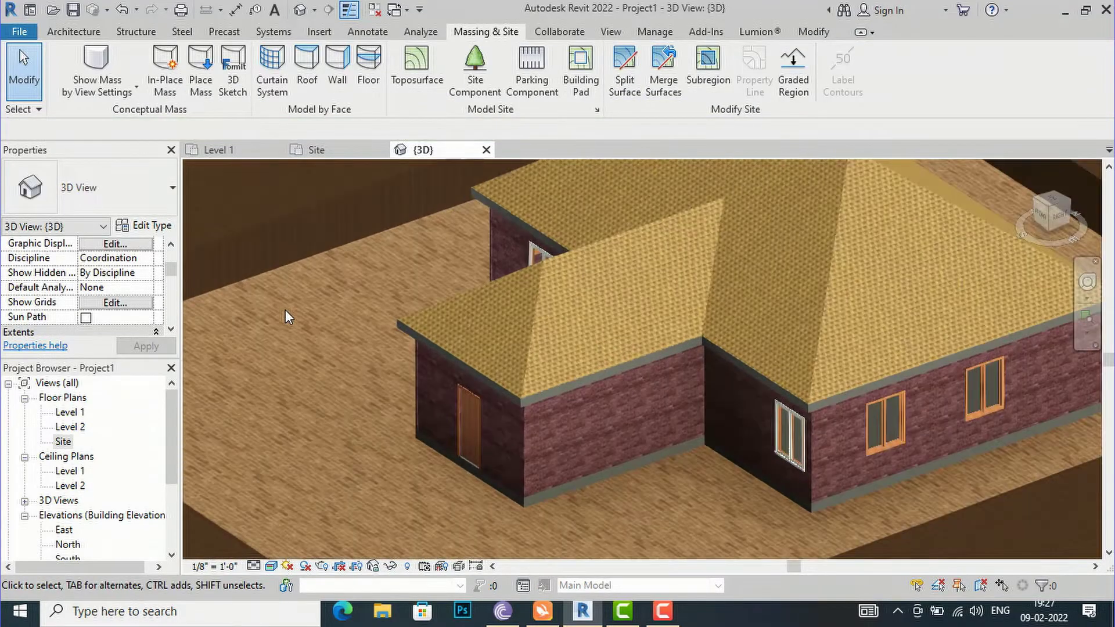
scroll(446, 231, "down", 4)
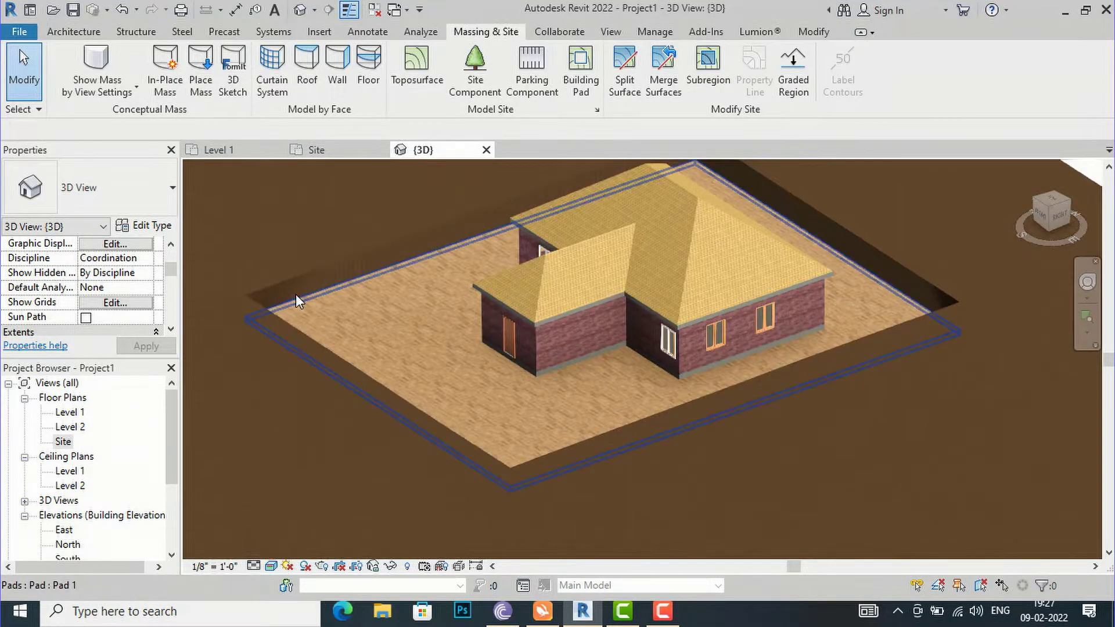
In the Site plan, set up an architectural wall of type Generic - 12" Masonry, 5' high, with location line Finish Face: Exterior
double_click(64, 442)
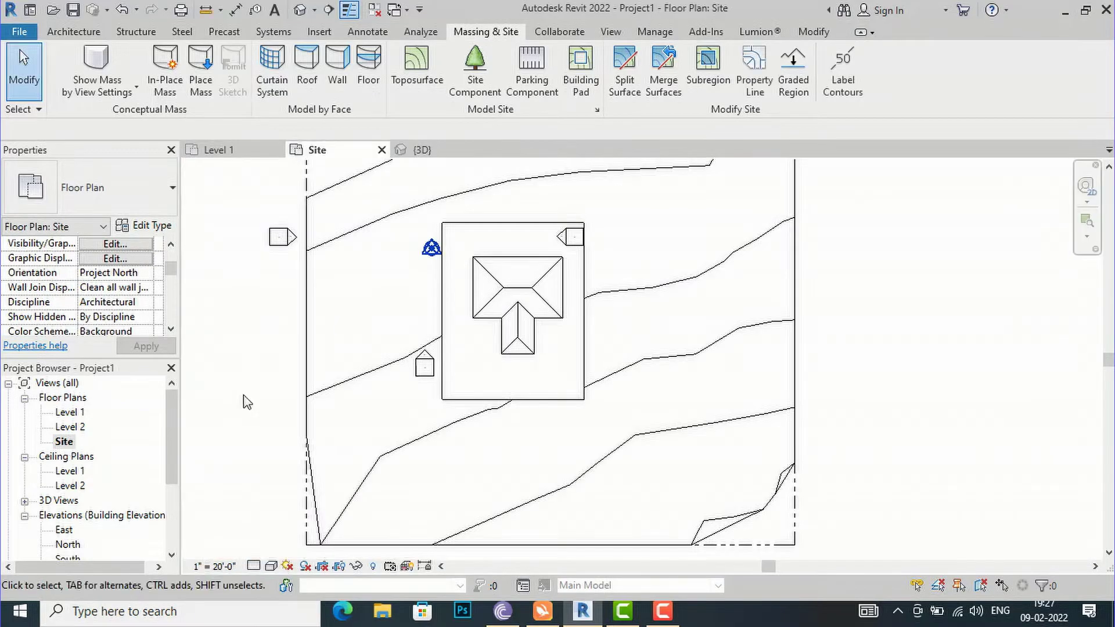
scroll(259, 395, "down", 3)
scroll(518, 334, "up", 2)
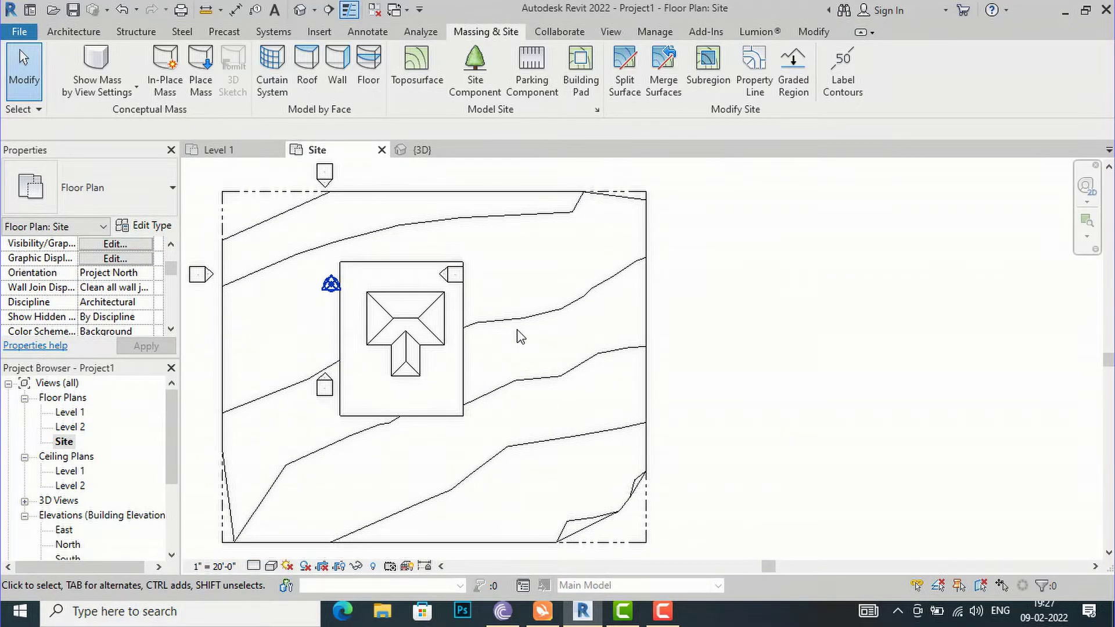
left_click(75, 33)
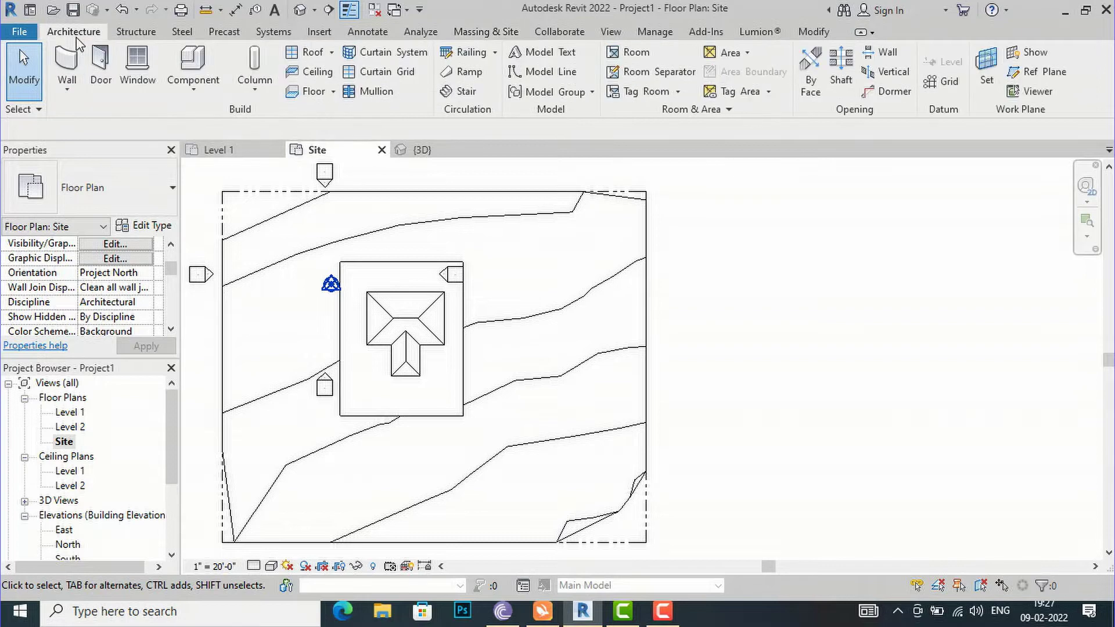
left_click(66, 92)
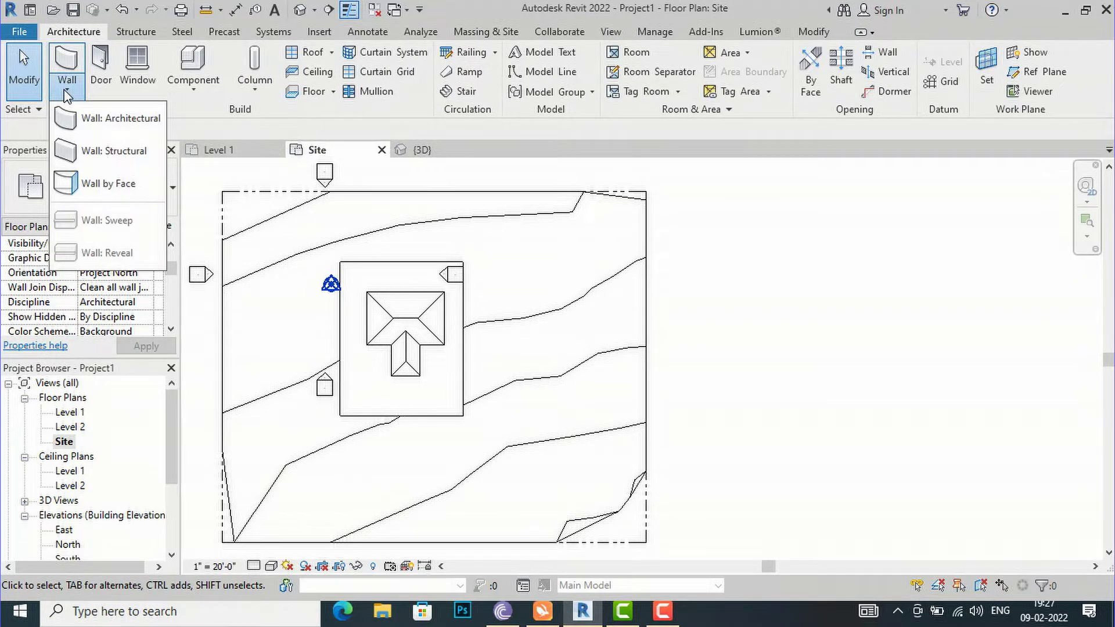
left_click(93, 118)
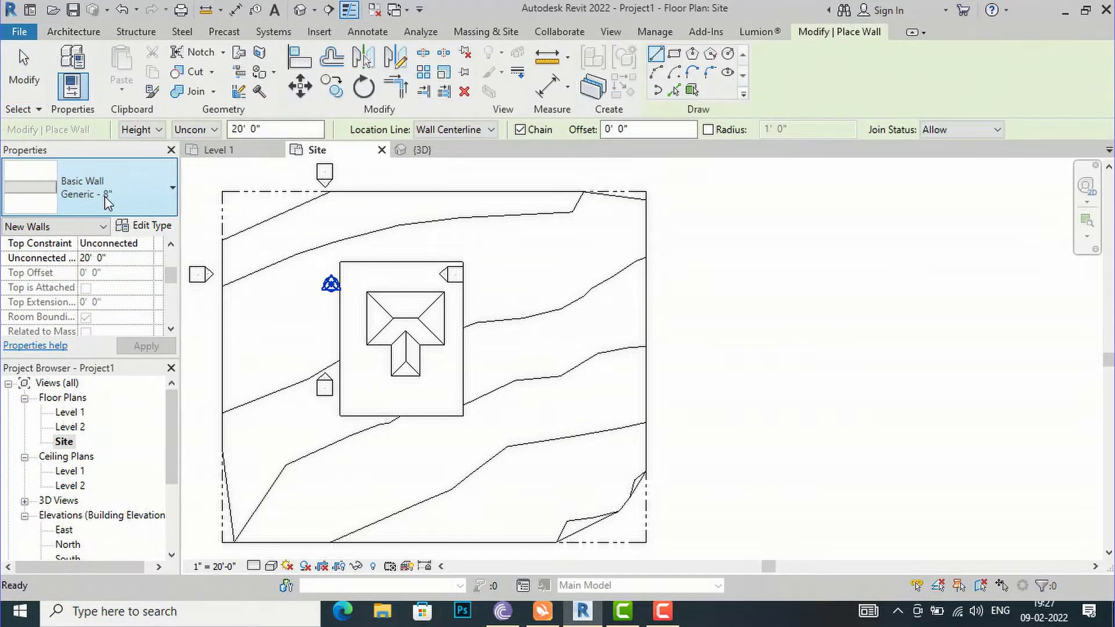
left_click(108, 202)
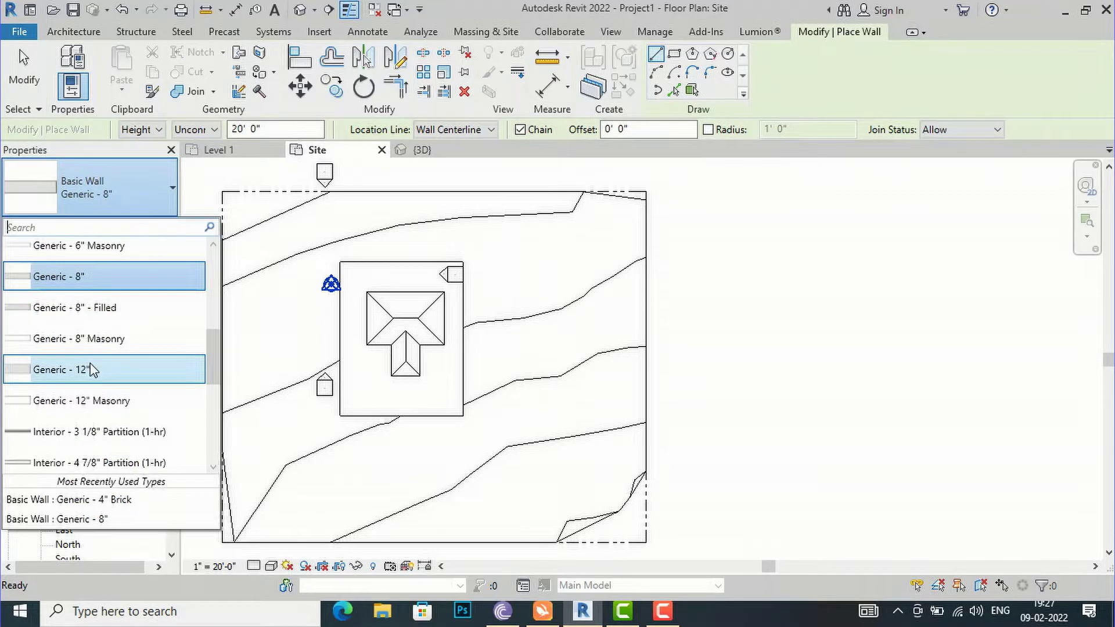
left_click(103, 402)
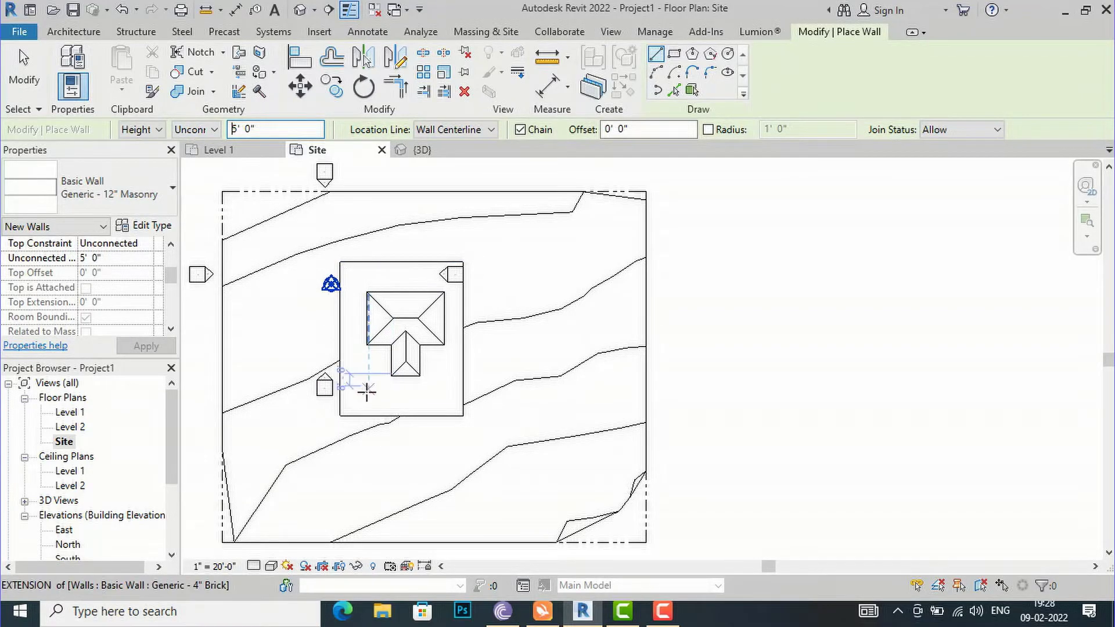
left_click(488, 130)
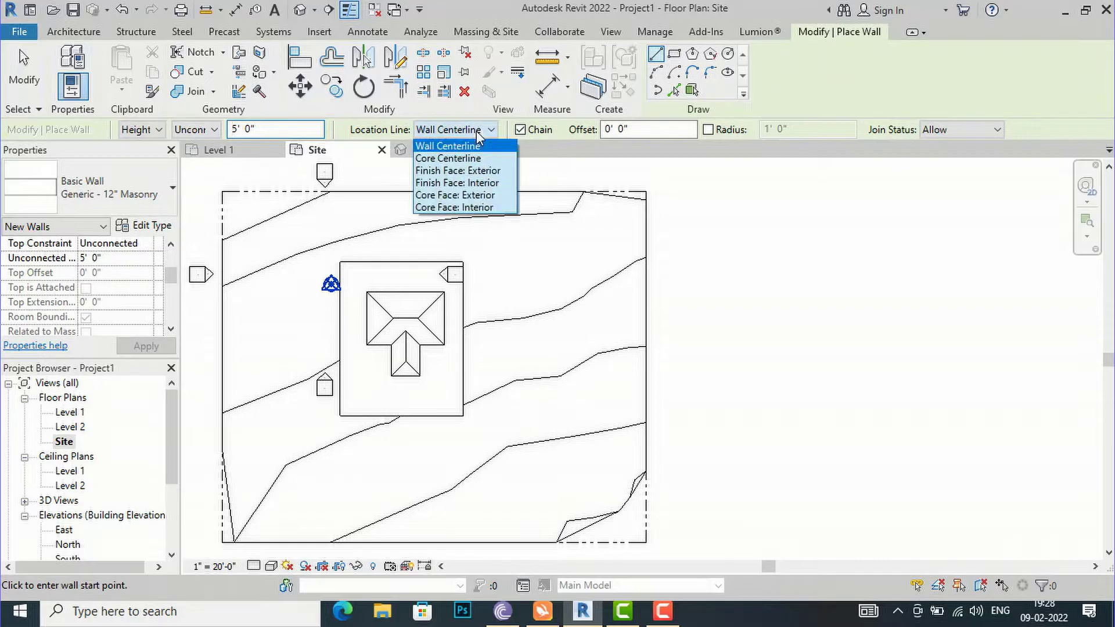
left_click(474, 171)
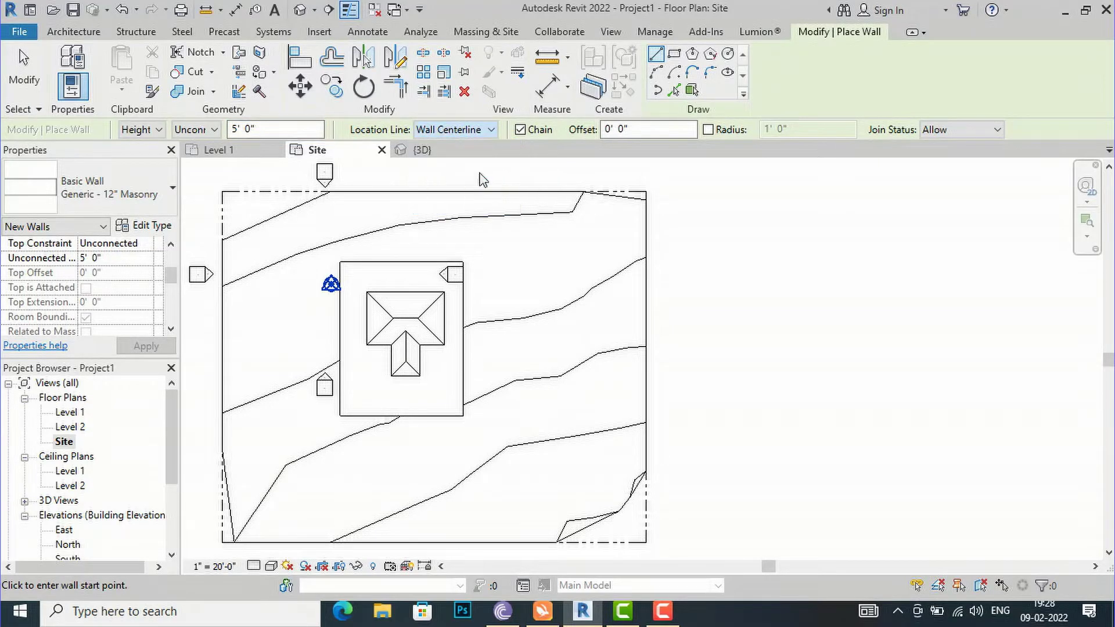
Draw four connected walls around the building pad, following its rectangular outline corner to corner
scroll(346, 282, "up", 2)
left_click(337, 249)
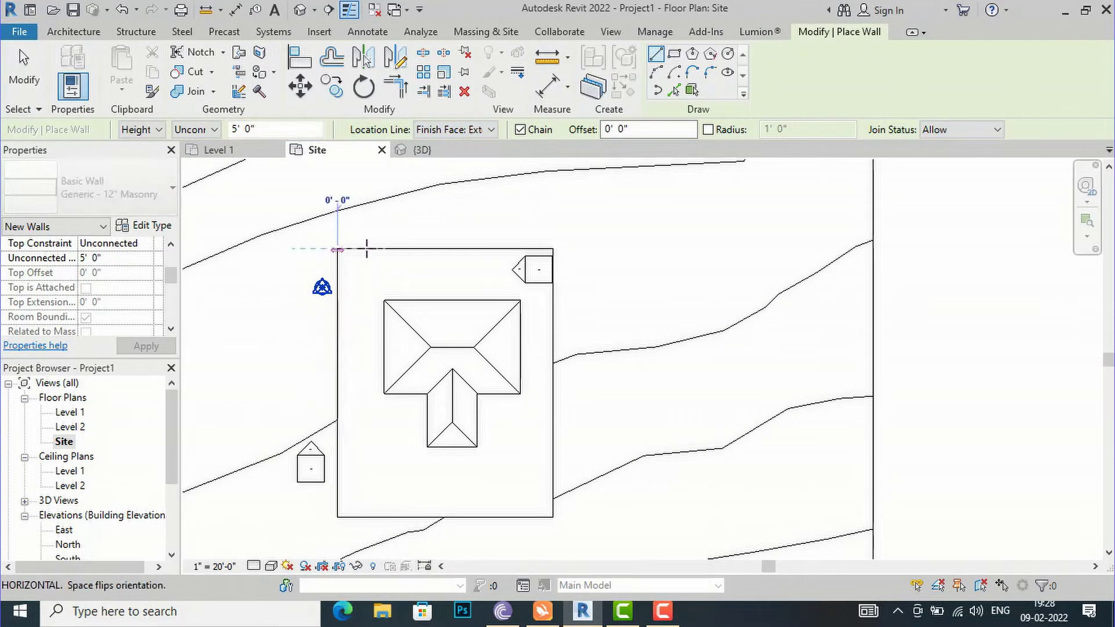
left_click(553, 250)
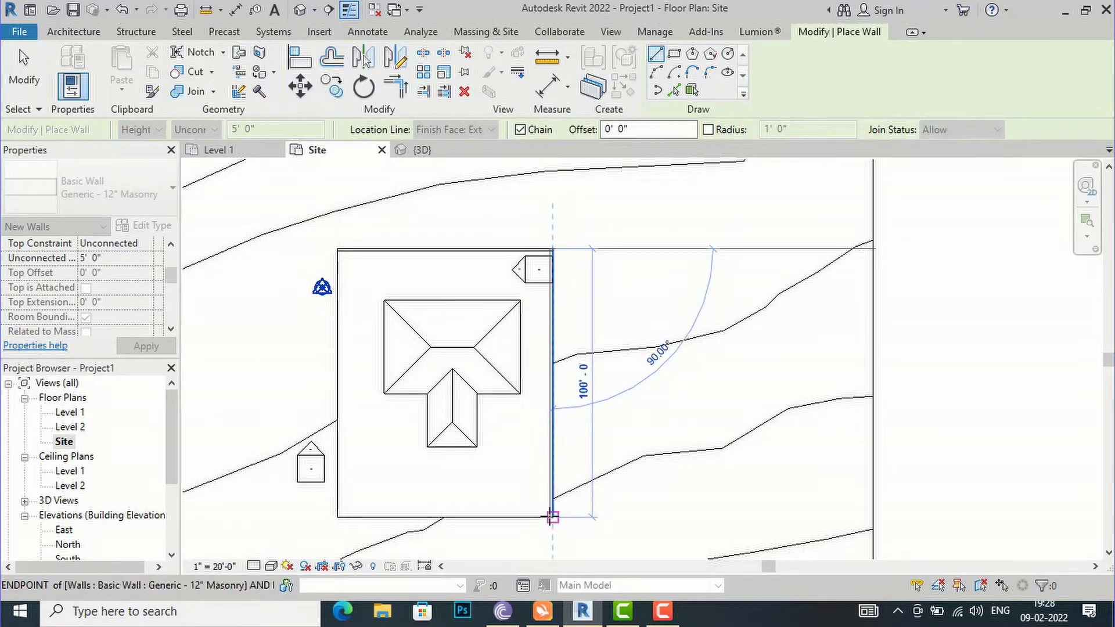
left_click(551, 516)
left_click(339, 517)
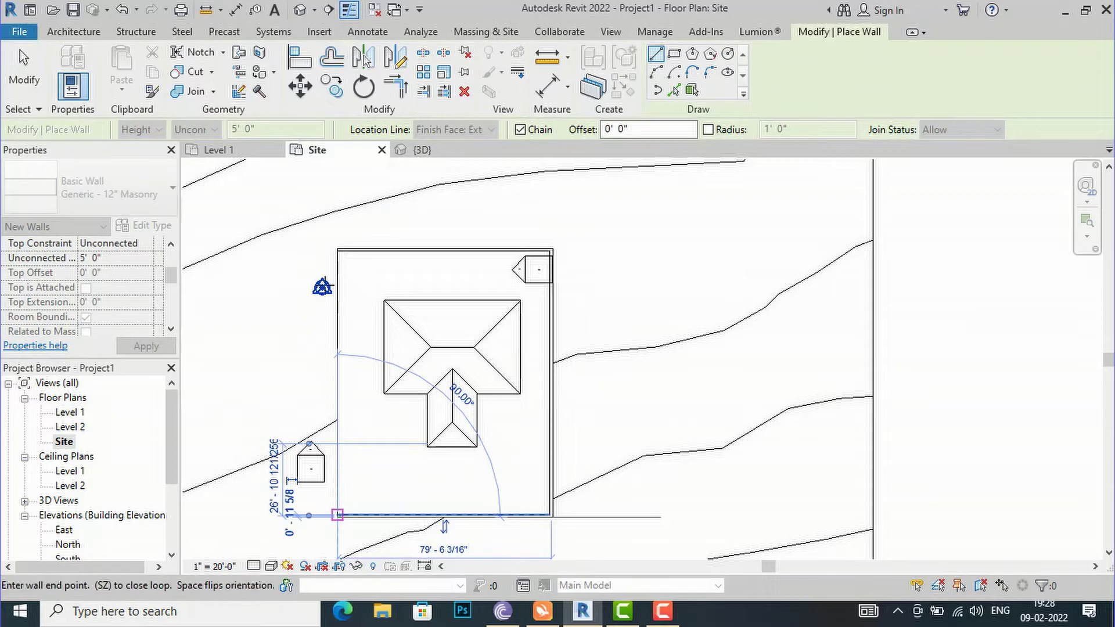
left_click(339, 250)
key("Escape")
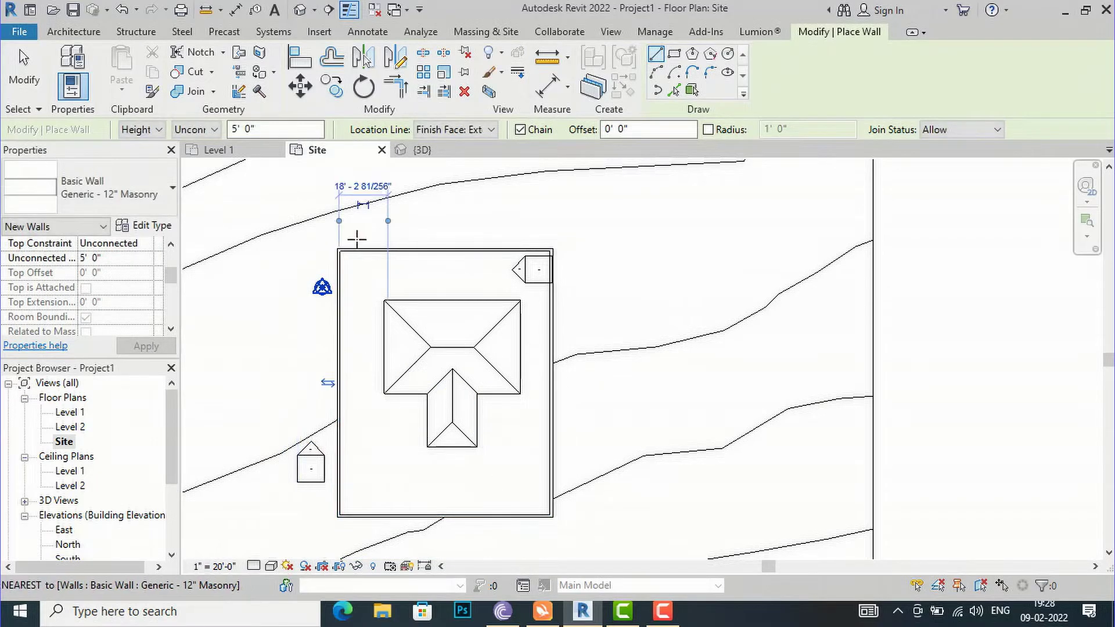
key("Escape")
In the 3D view, select the whole chain of four boundary walls and set their Base Offset to -1' 0"
left_click(610, 31)
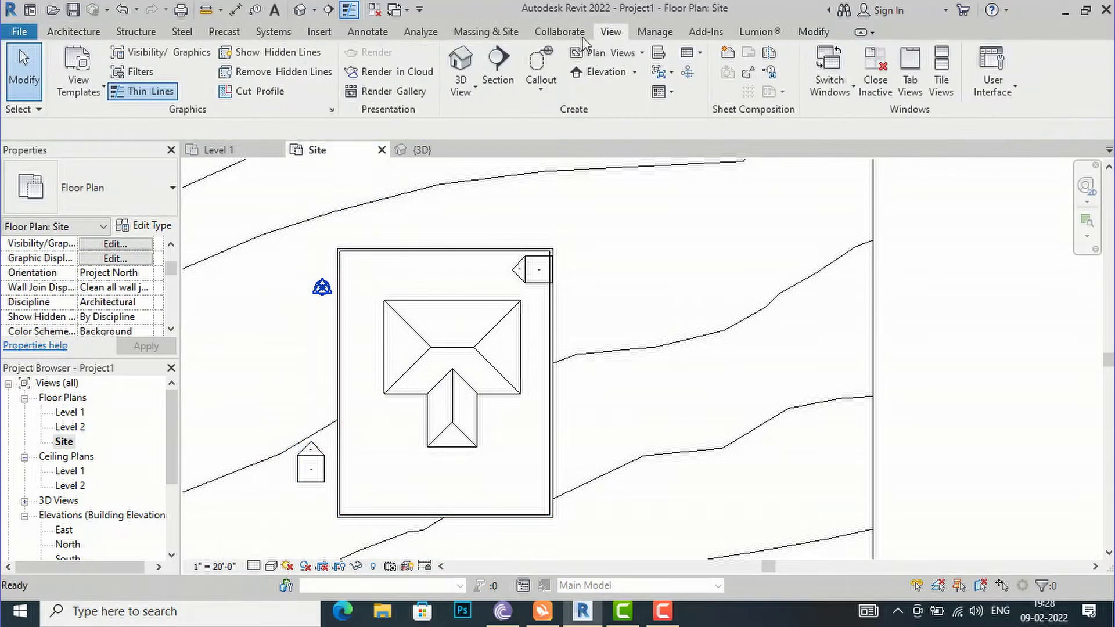
left_click(461, 63)
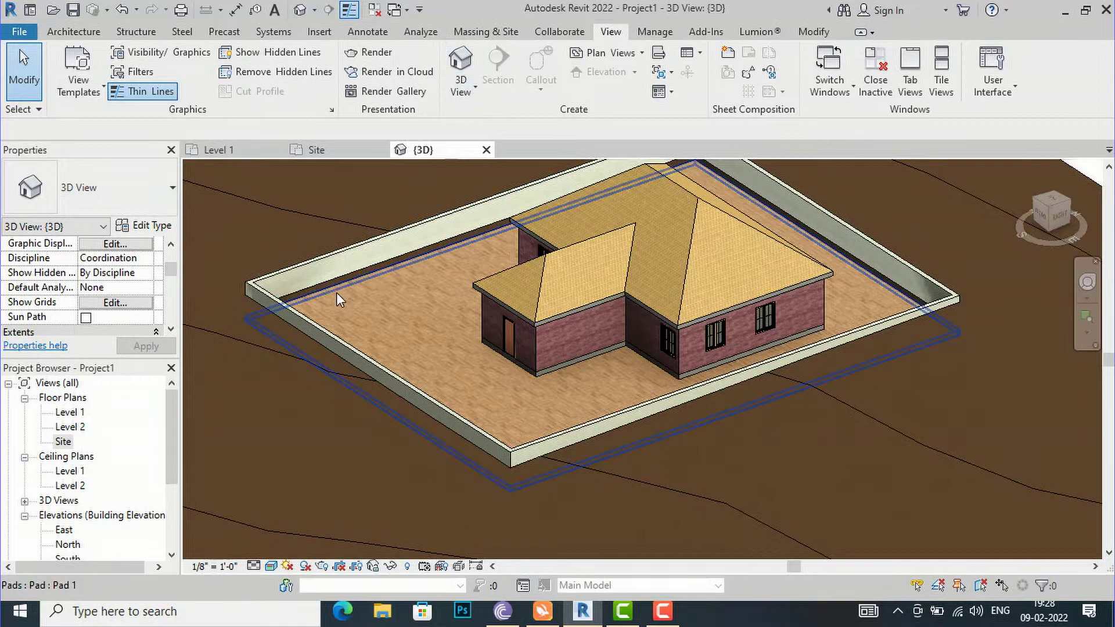
scroll(352, 266, "down", 2)
scroll(458, 299, "down", 1)
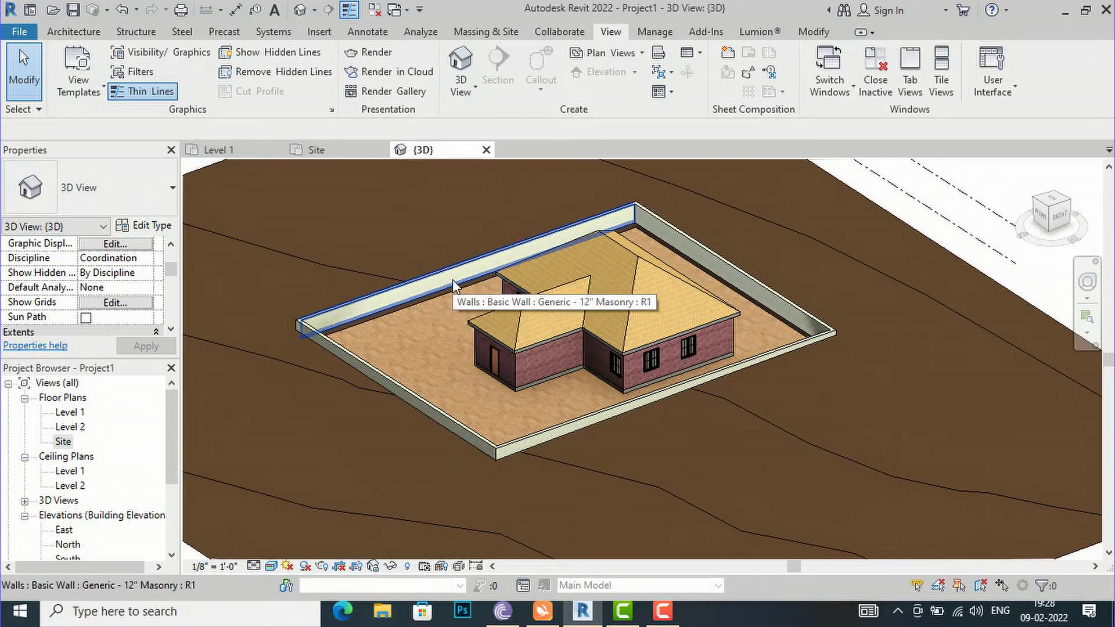
key("Tab")
left_click(452, 280)
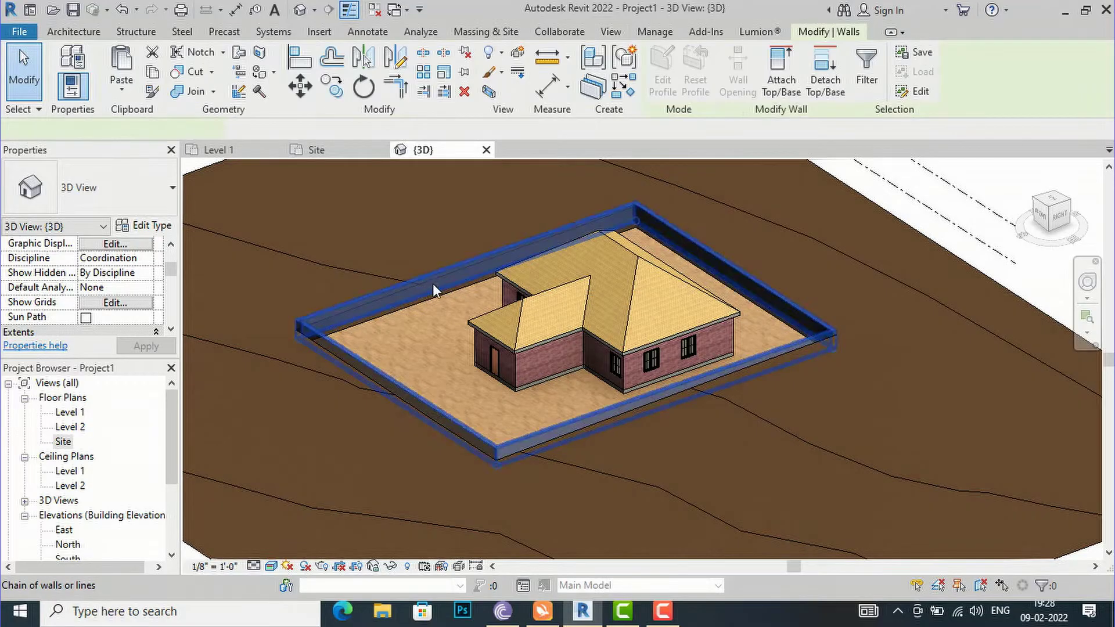
scroll(122, 262, "down", 3)
scroll(122, 262, "up", 5)
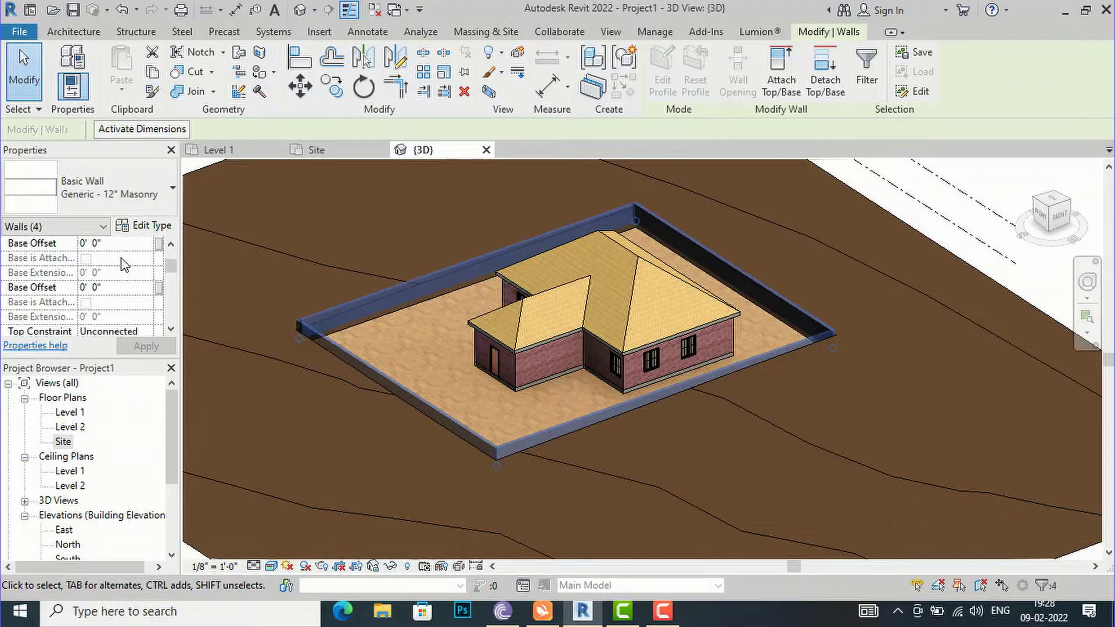
scroll(122, 264, "up", 2)
left_click(115, 291)
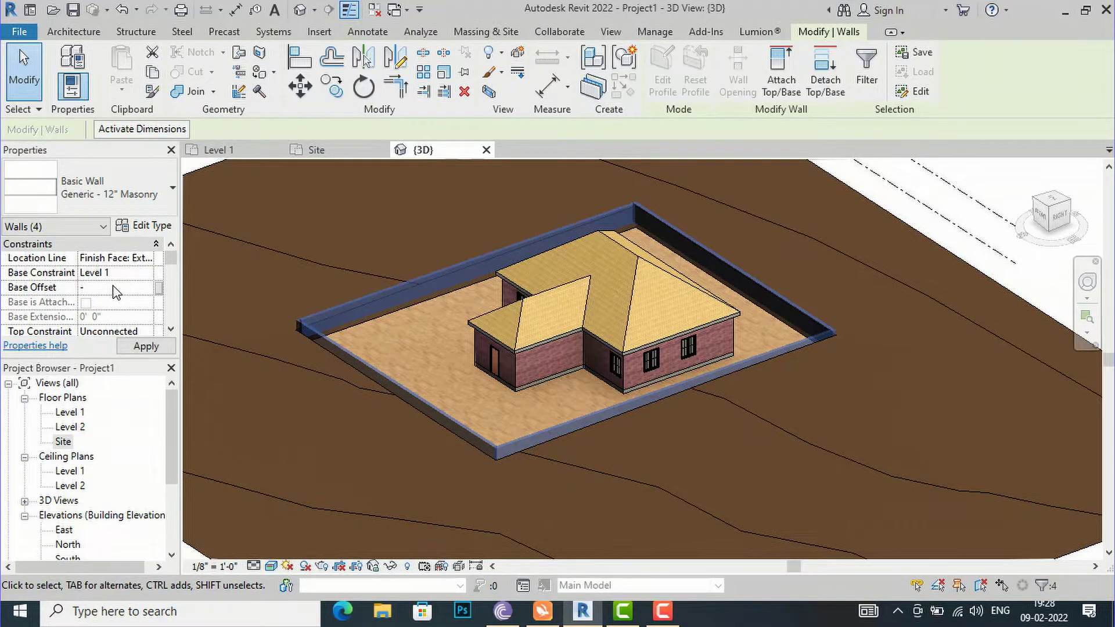
type("-1'")
left_click(140, 348)
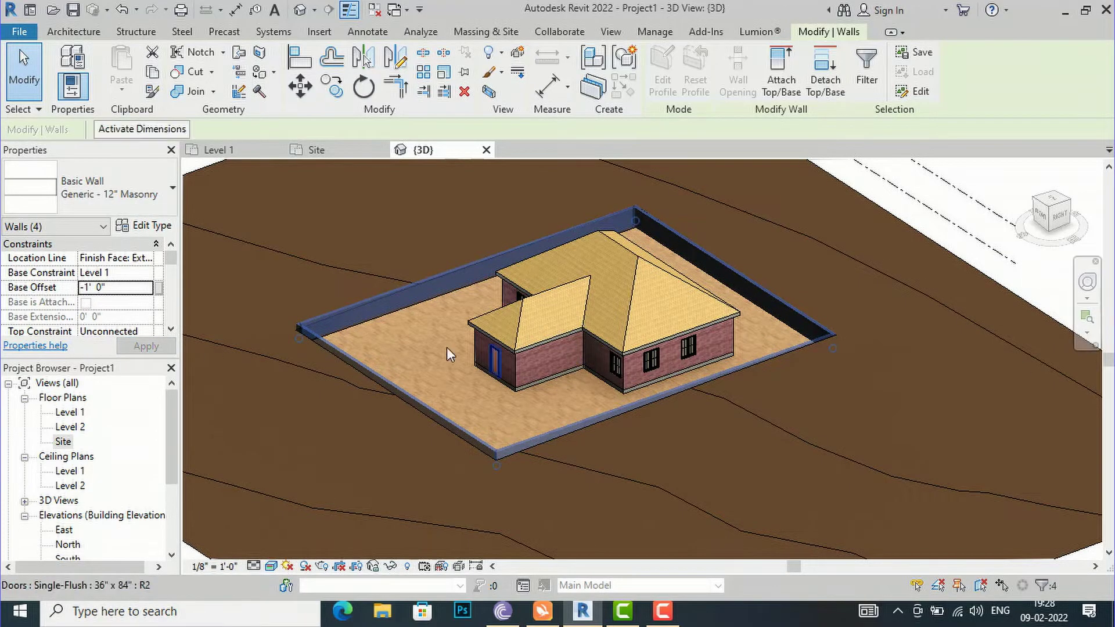
scroll(297, 346, "up", 1)
scroll(478, 298, "down", 2)
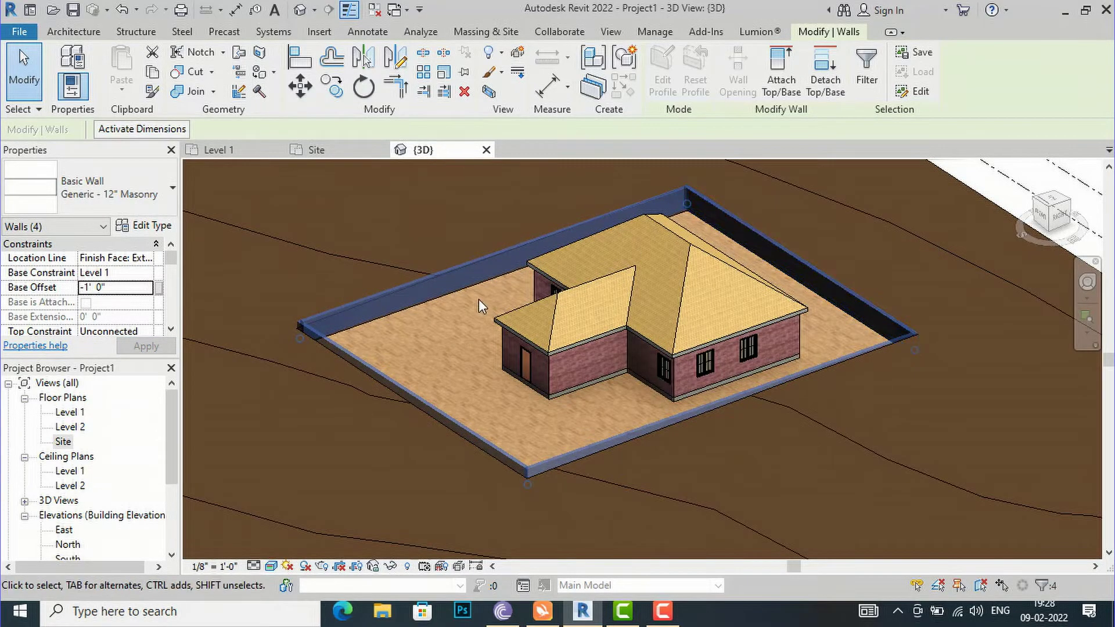
key("Escape")
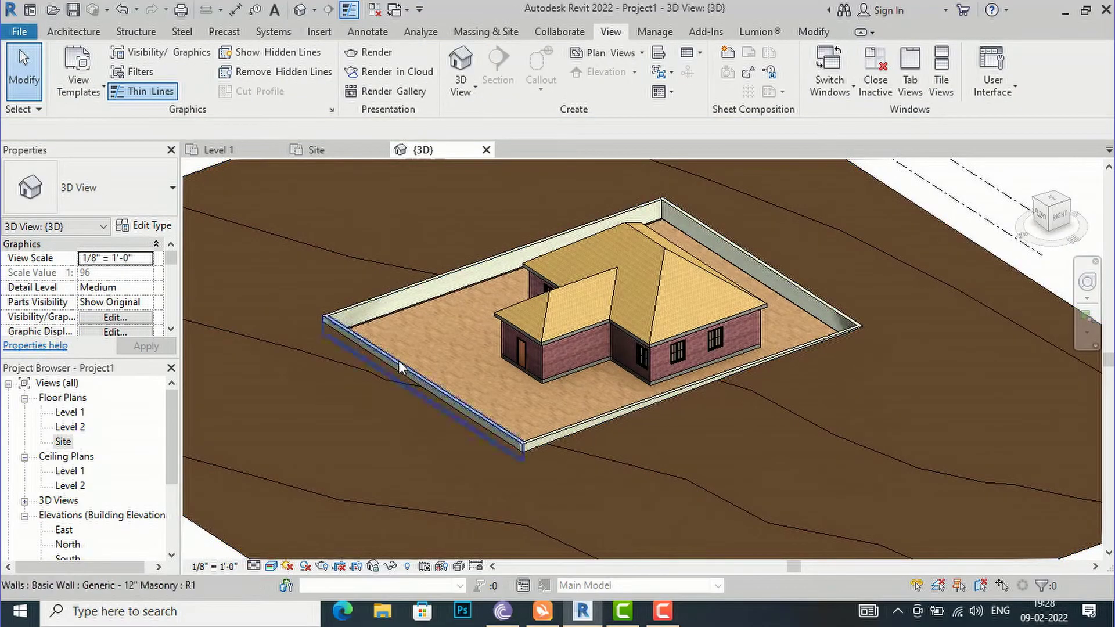
scroll(676, 246, "down", 3)
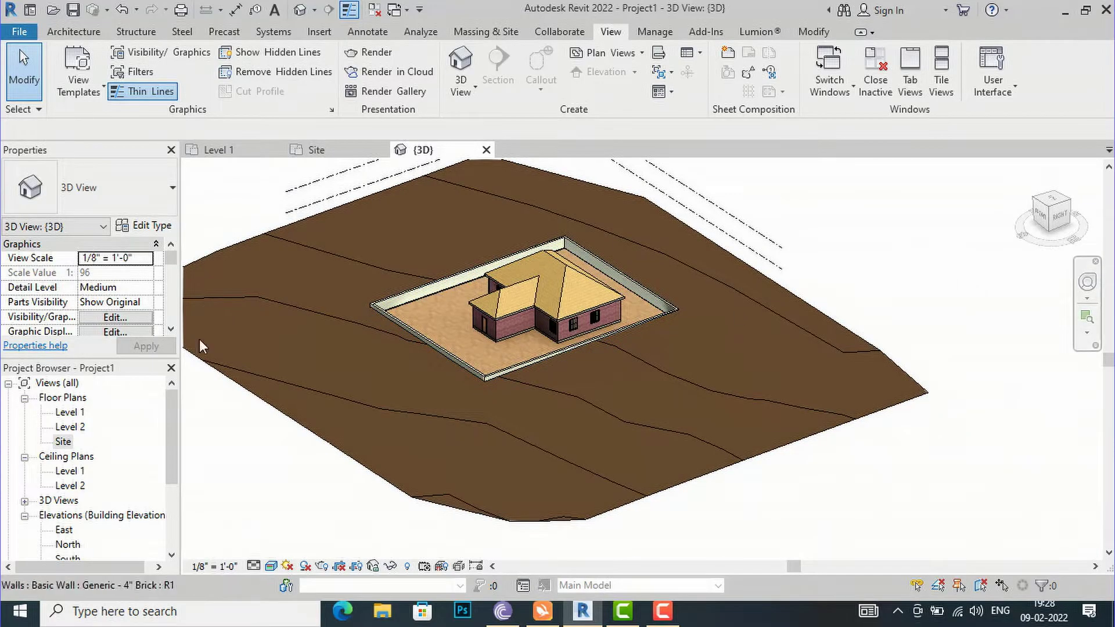
double_click(64, 441)
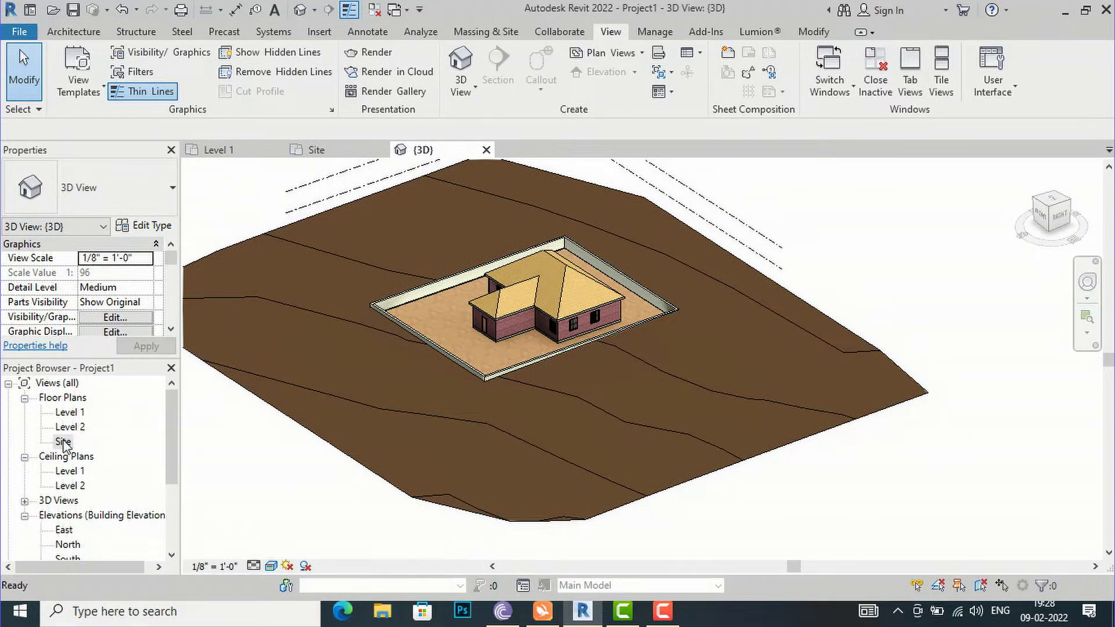
scroll(413, 220, "down", 3)
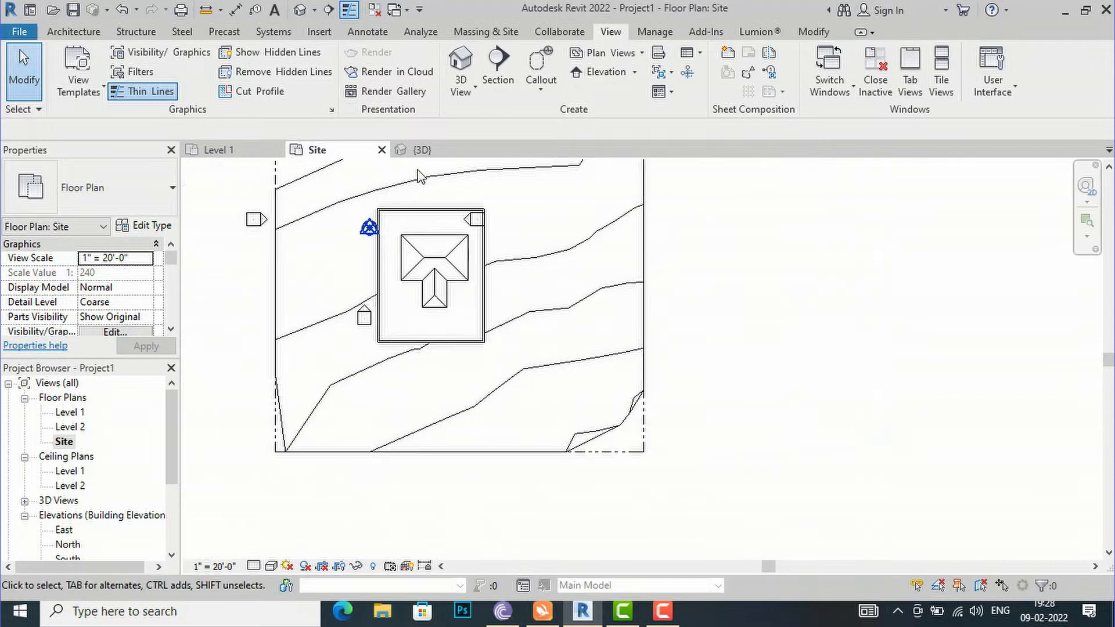
left_click(485, 35)
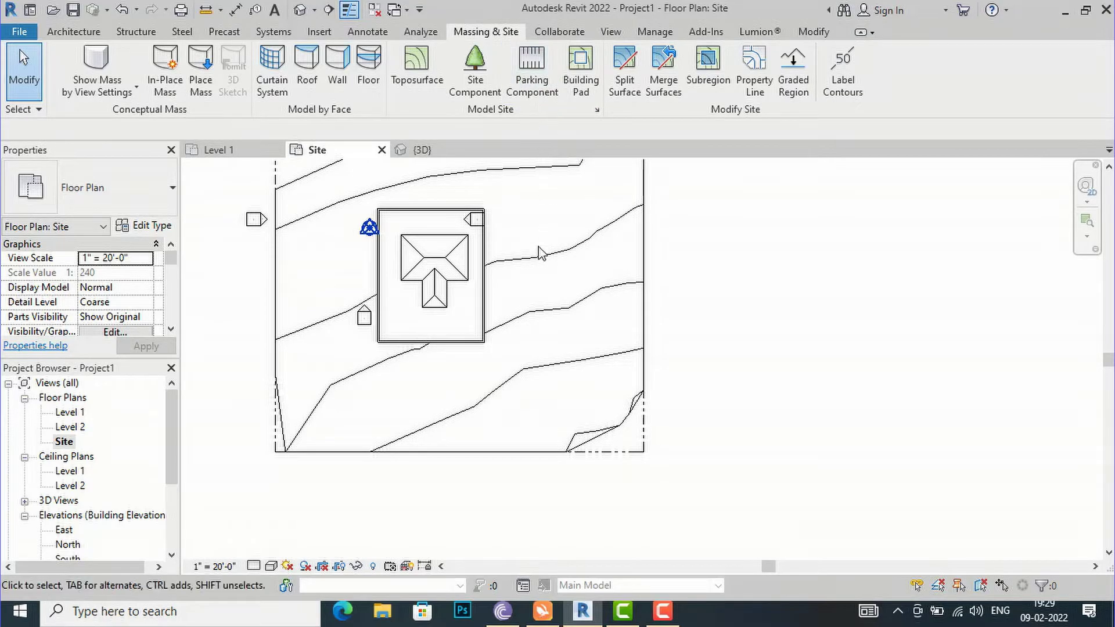
scroll(443, 390, "up", 1)
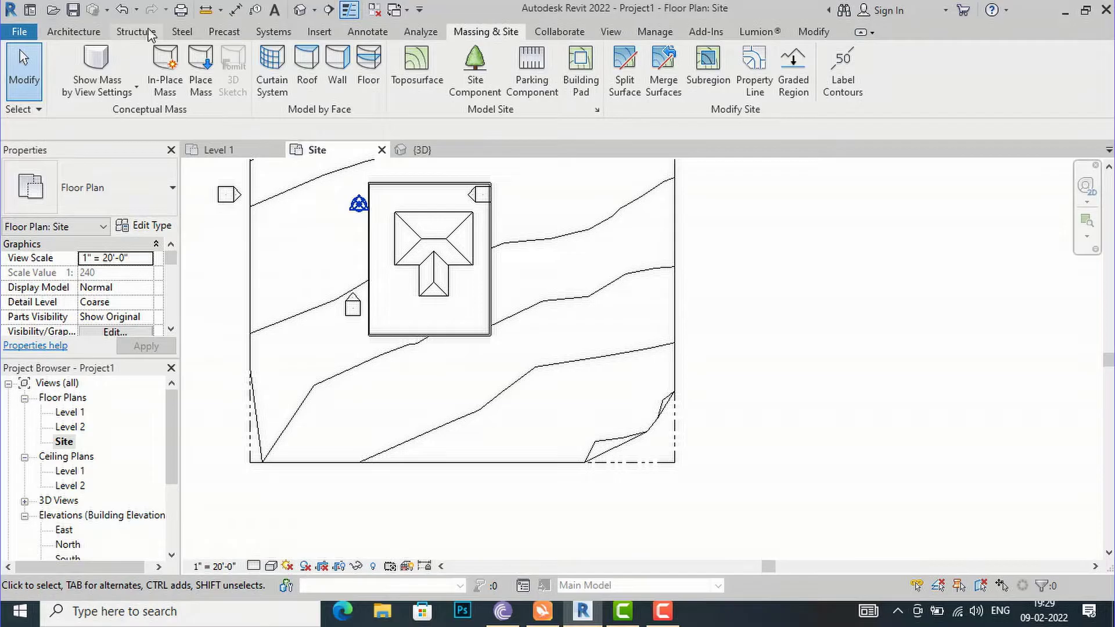
In the Site plan, edit the pad's boundary by adding three connected lines that form an eastern rectangle about 96' by 79'
left_click(299, 10)
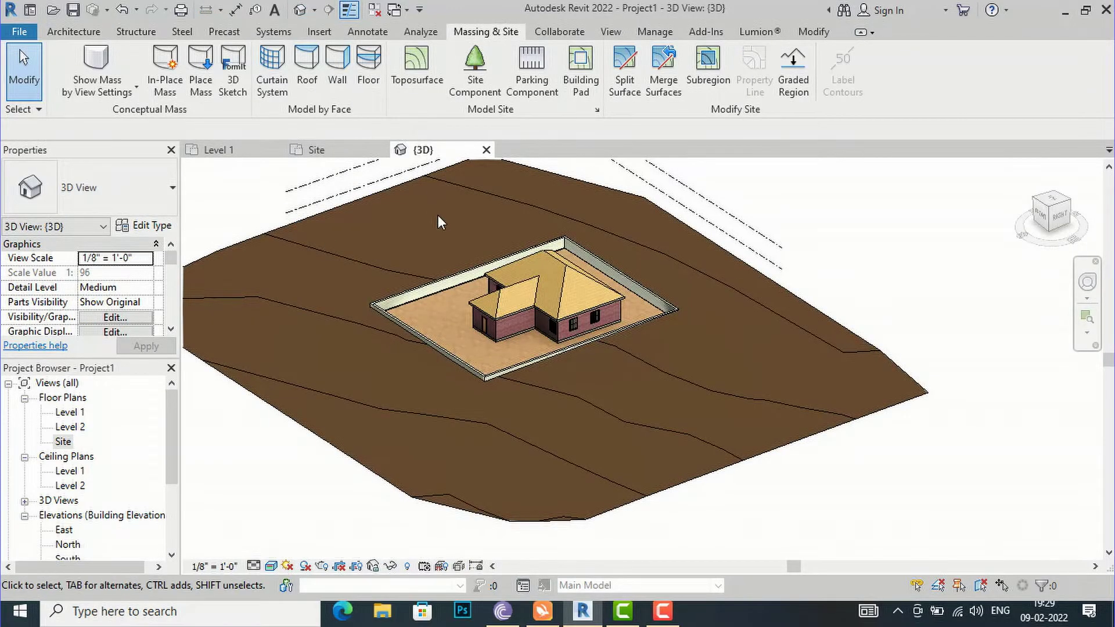
left_click(437, 295)
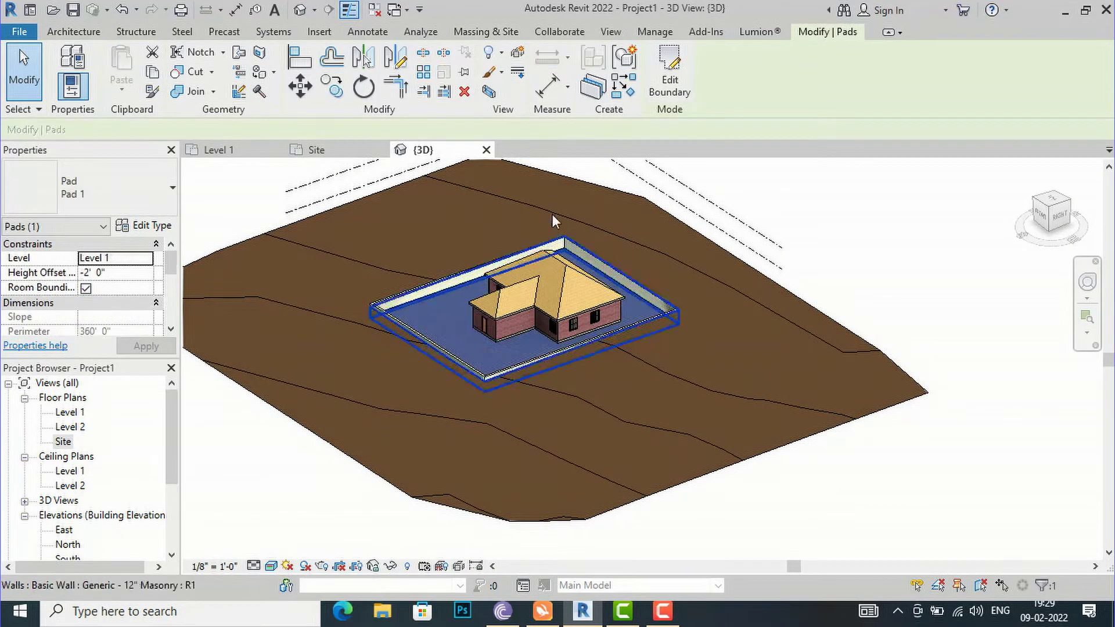
left_click(681, 89)
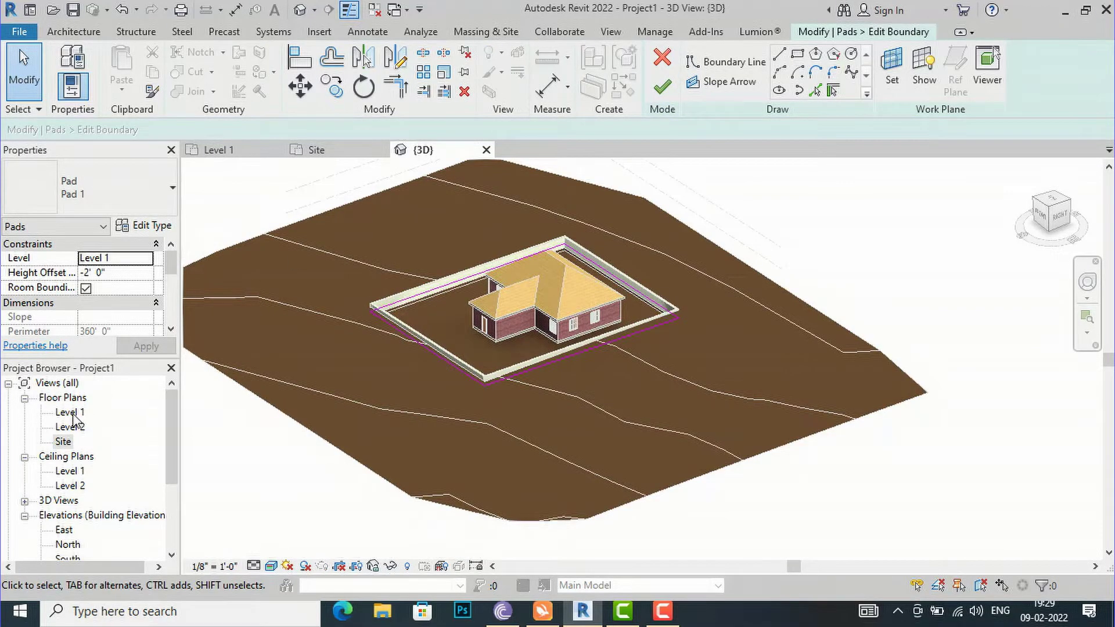
double_click(63, 443)
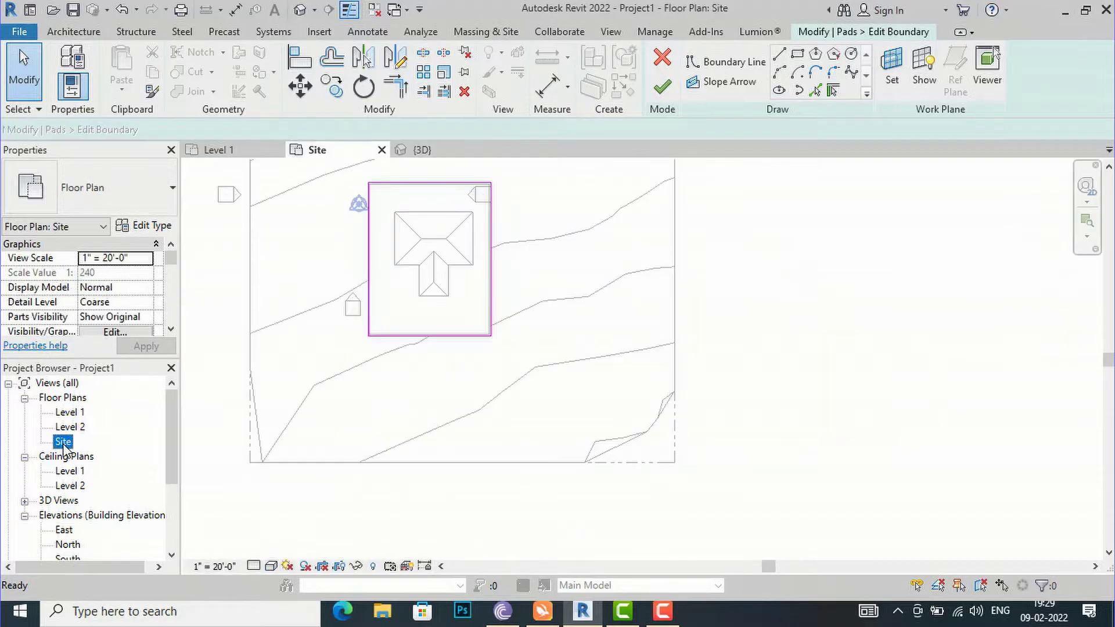
left_click(780, 54)
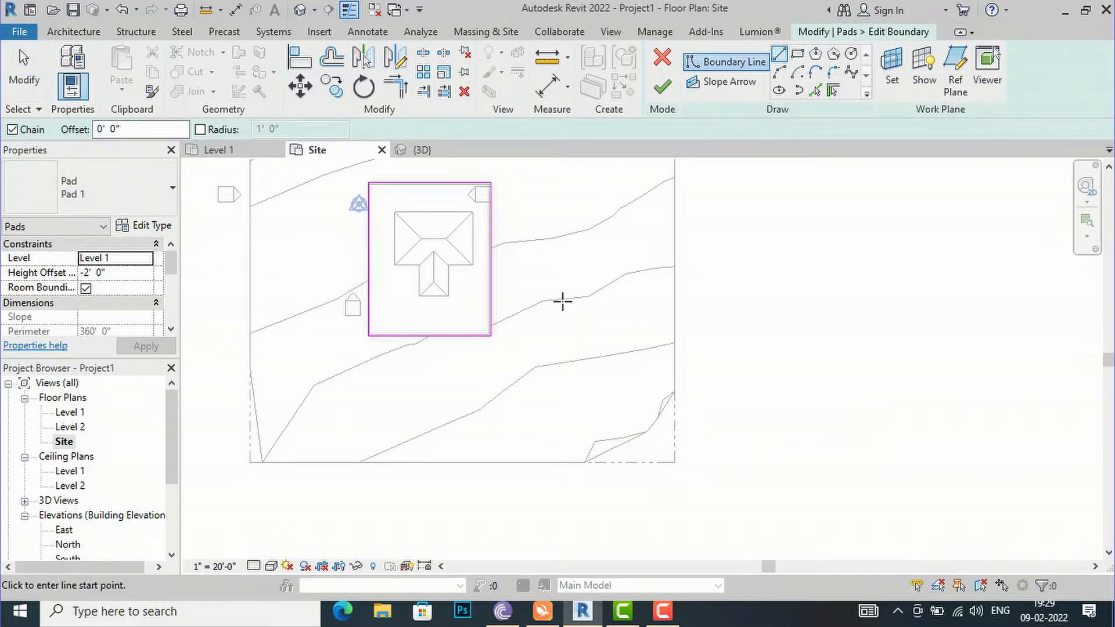
left_click(496, 216)
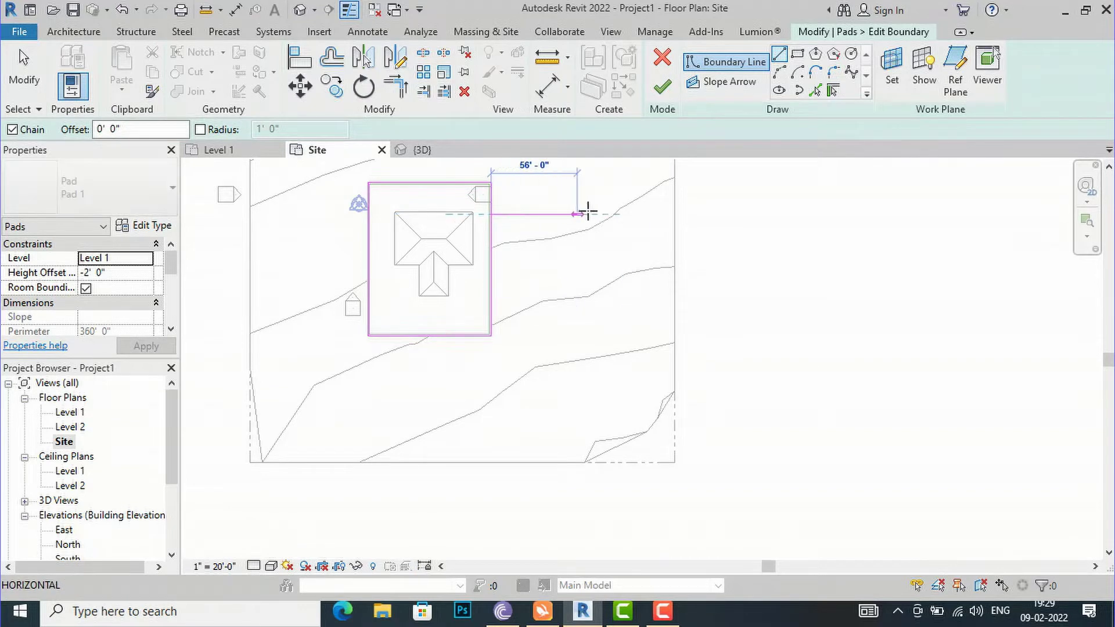
left_click(639, 214)
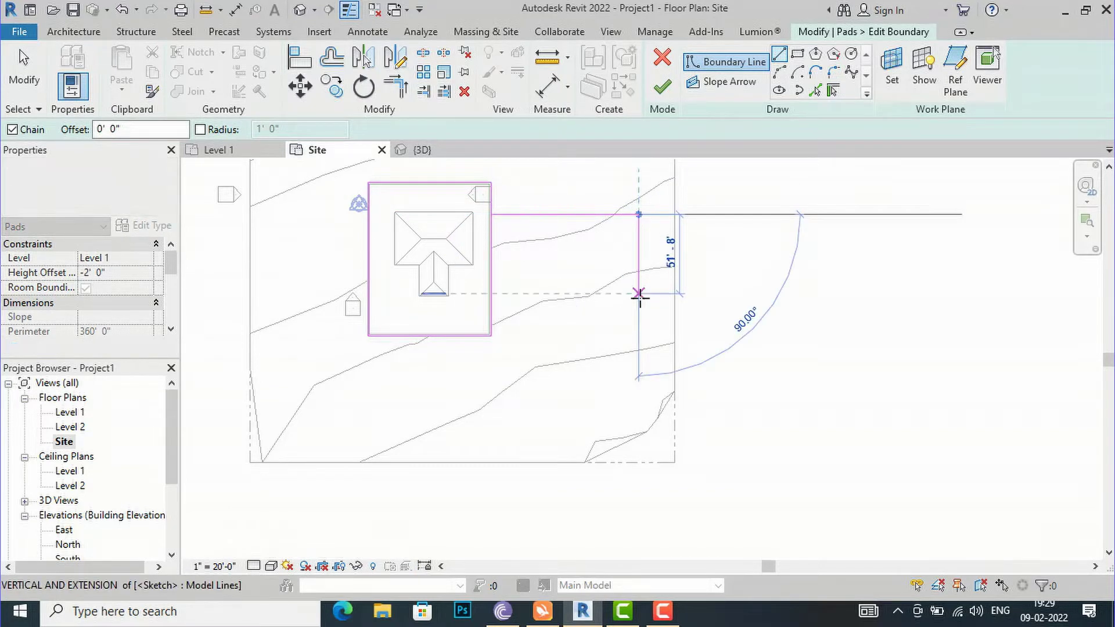
left_click(639, 335)
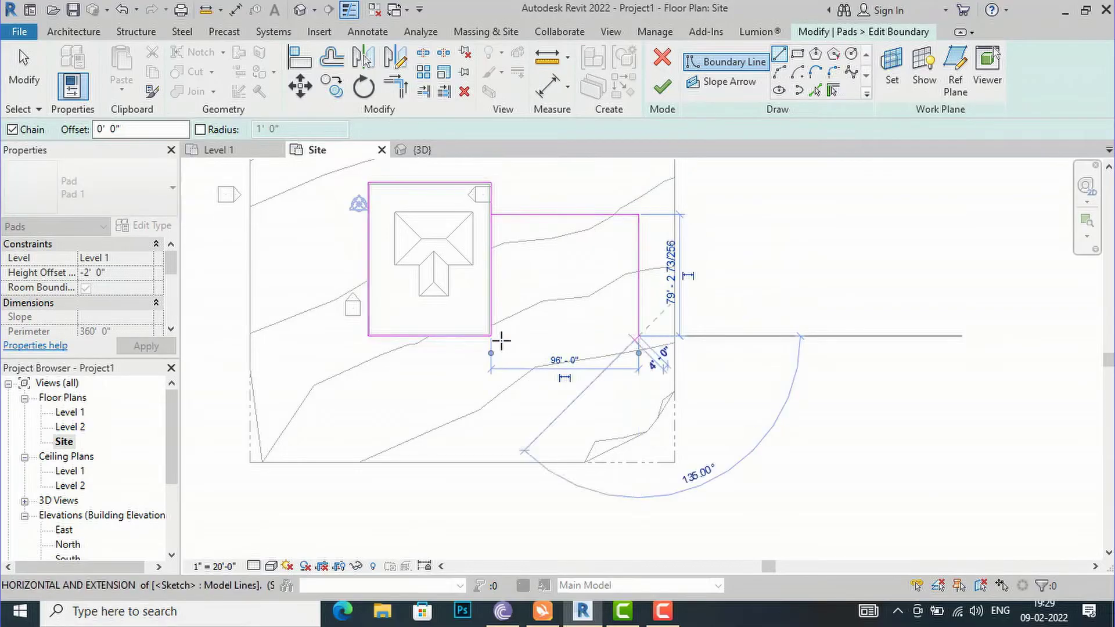
left_click(491, 336)
key("Escape")
key("Escape")
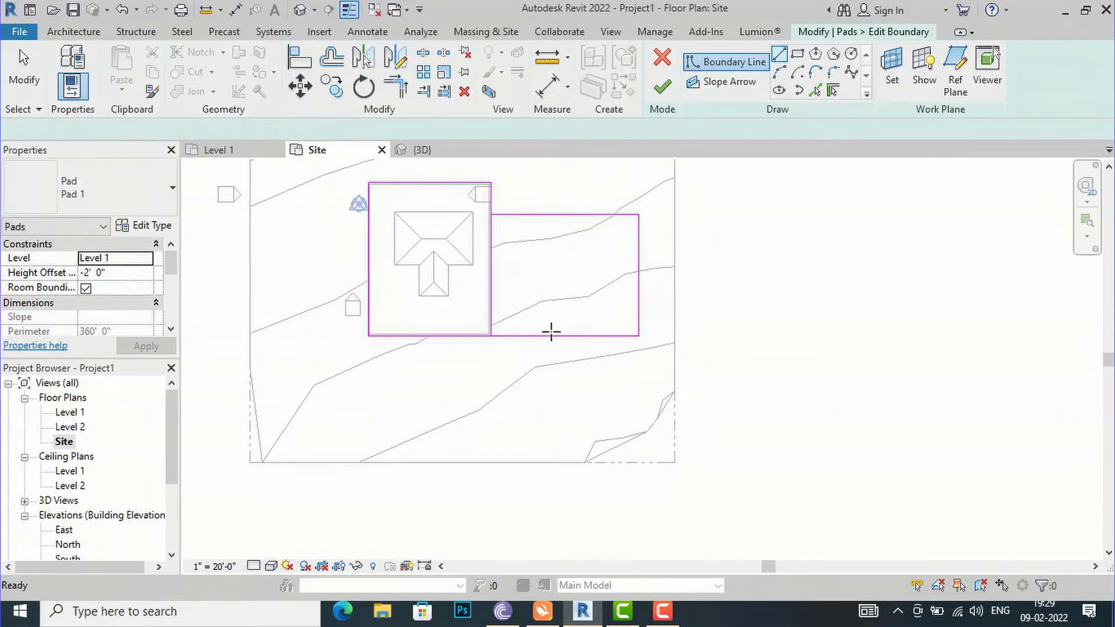
Trim away the edge shared by the old outline and the eastern rectangle, leaving one closed loop, and finish the pad boundary
scroll(493, 297, "up", 1)
scroll(493, 297, "down", 1)
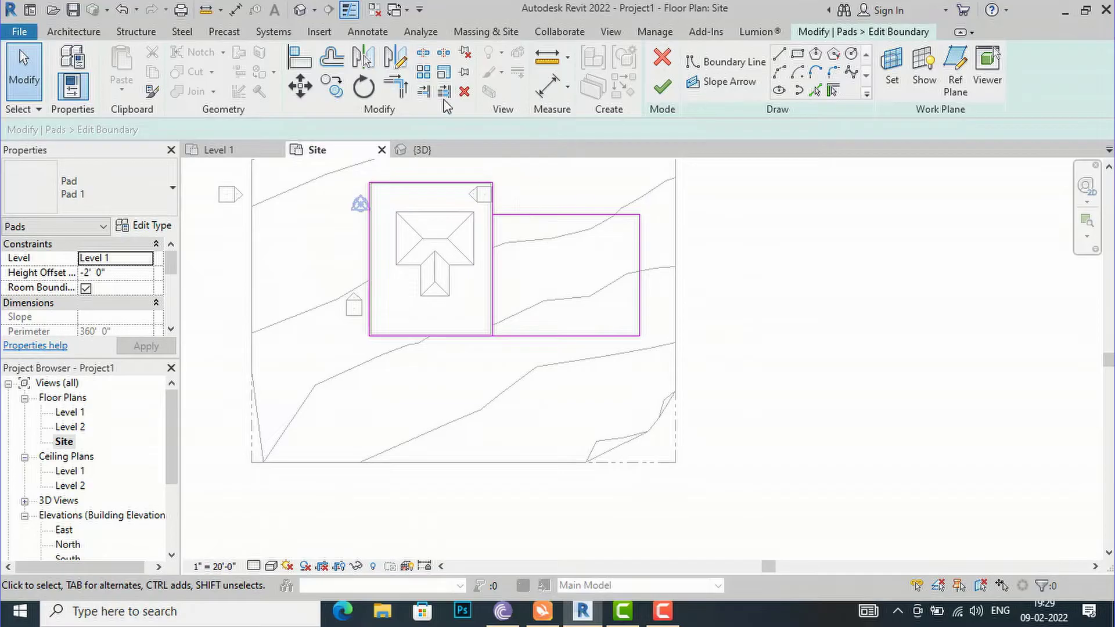
key("t")
key("r")
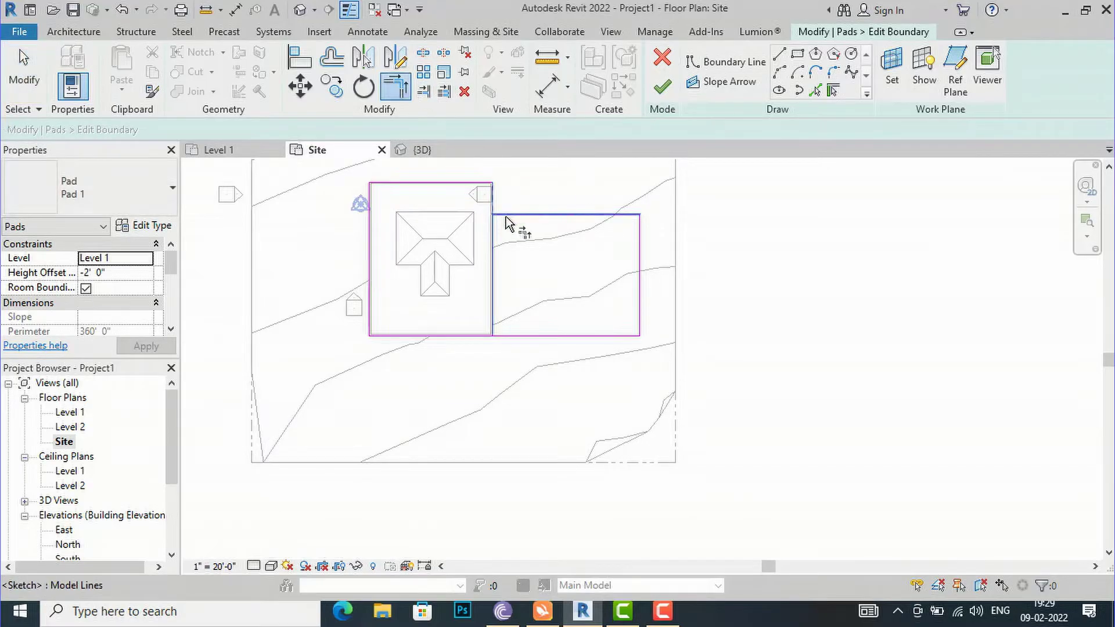
left_click(663, 87)
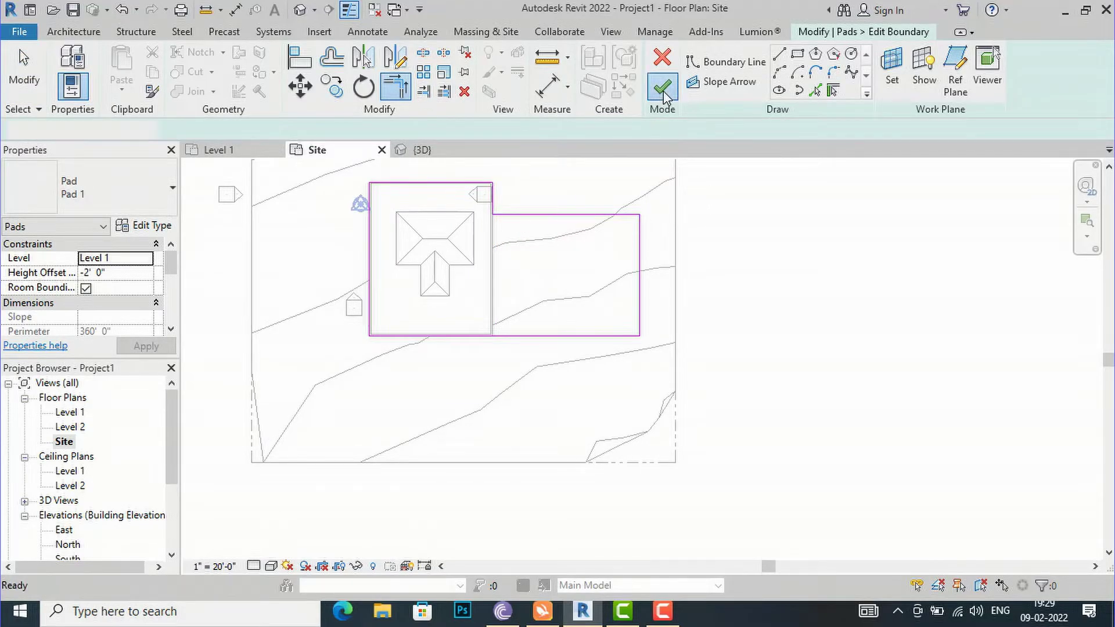
key("Escape")
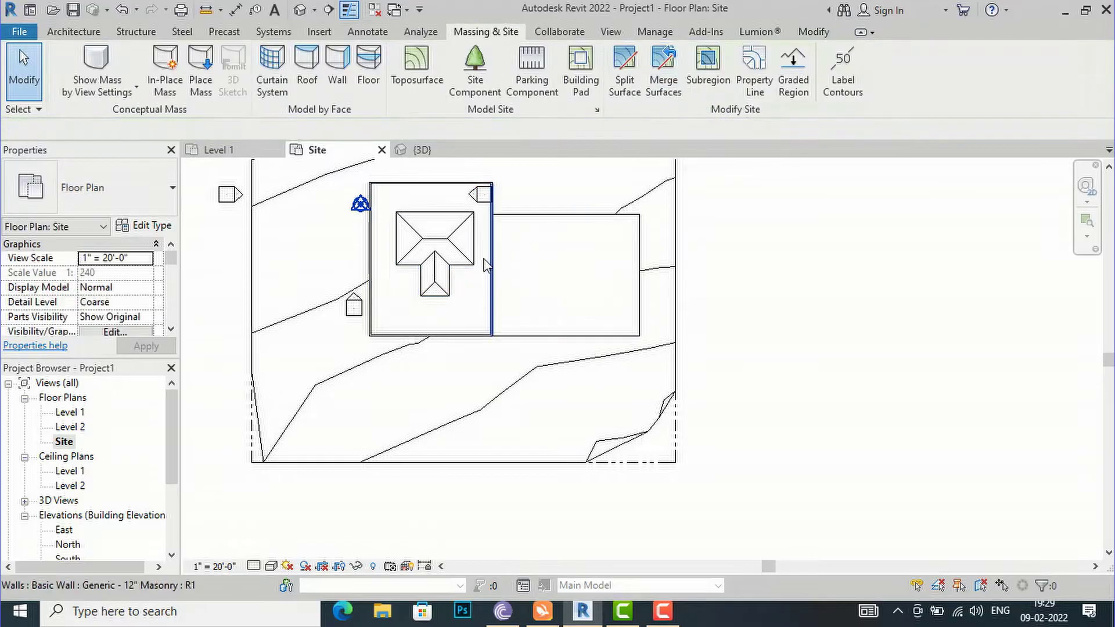
Delete the masonry wall on the original pad's east side and check the extended pad in the 3D view
left_click(493, 263)
key("Delete")
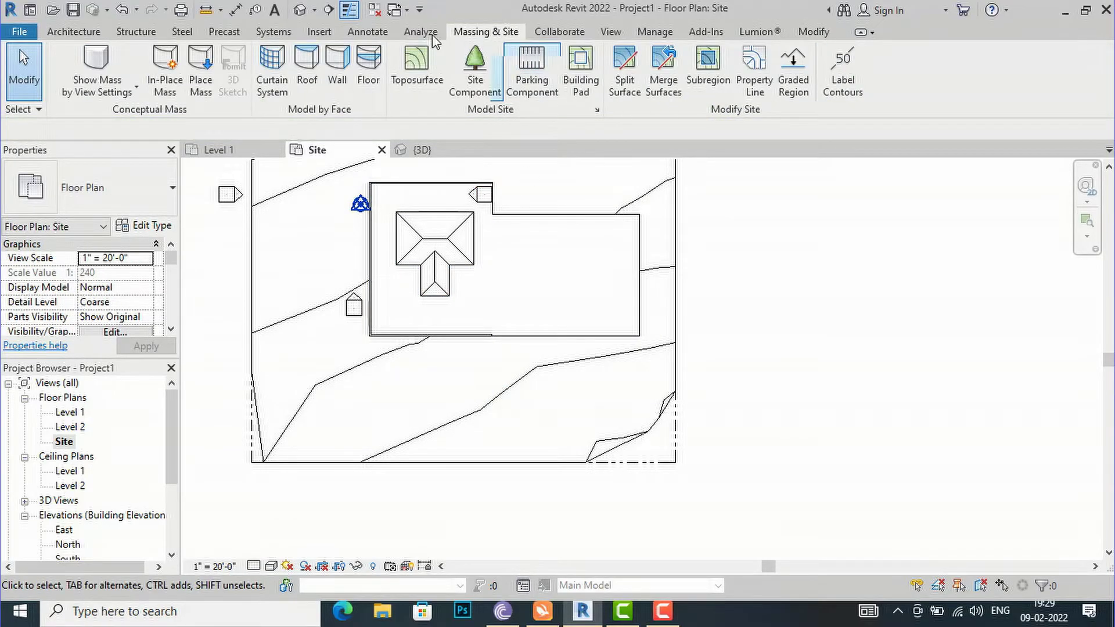
left_click(301, 10)
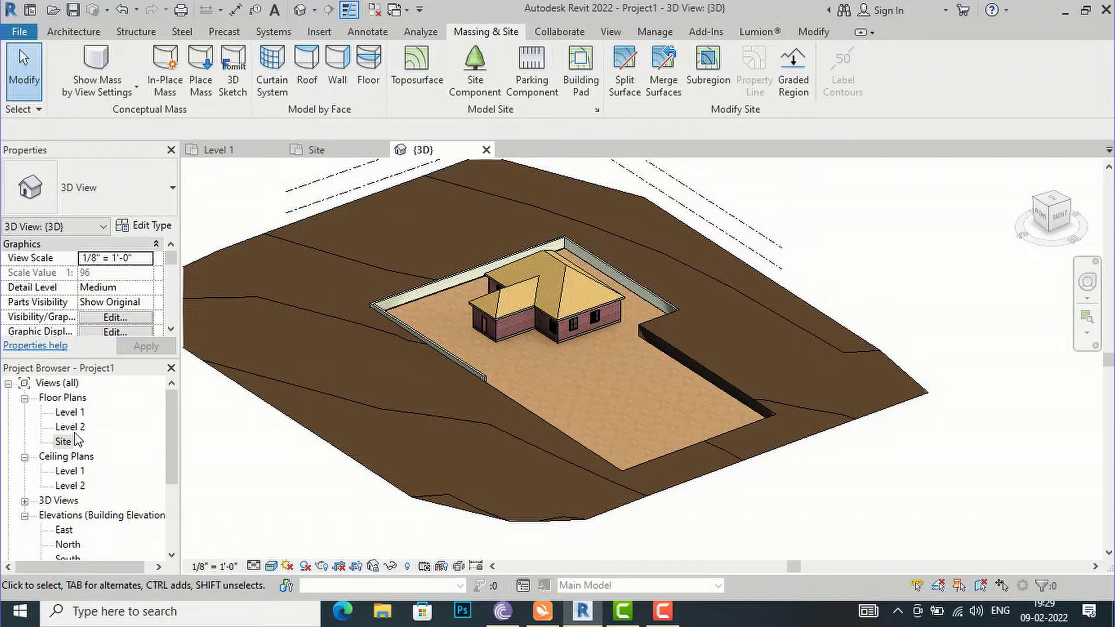
In the Site plan, place a 9' x 18' - 90 deg parking space at the inner northern corner of the pad's eastern extension
double_click(64, 442)
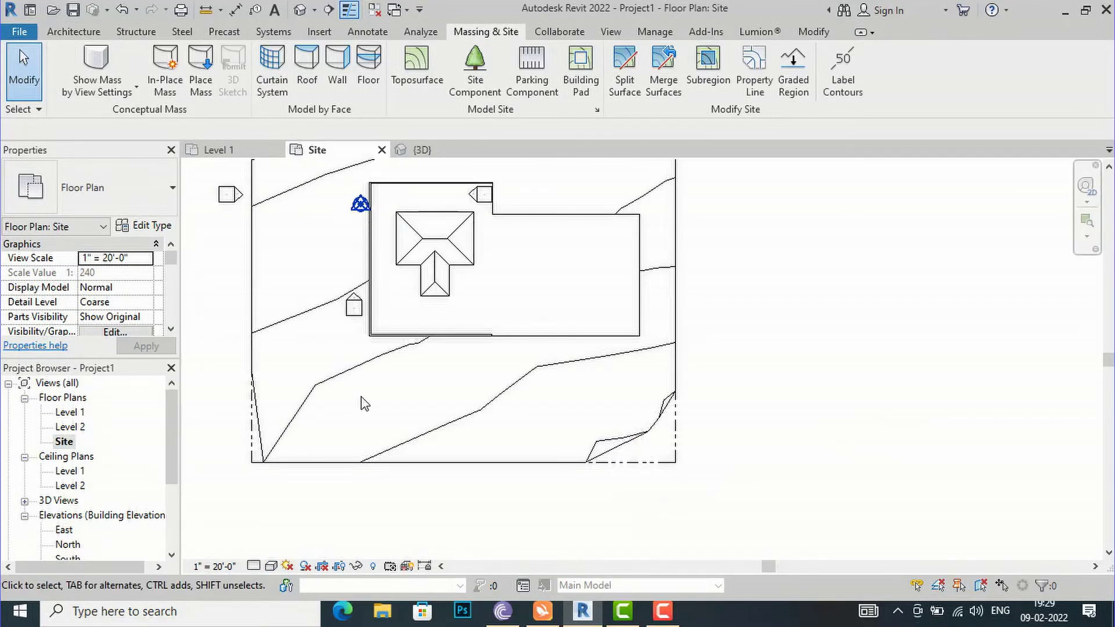
left_click(542, 86)
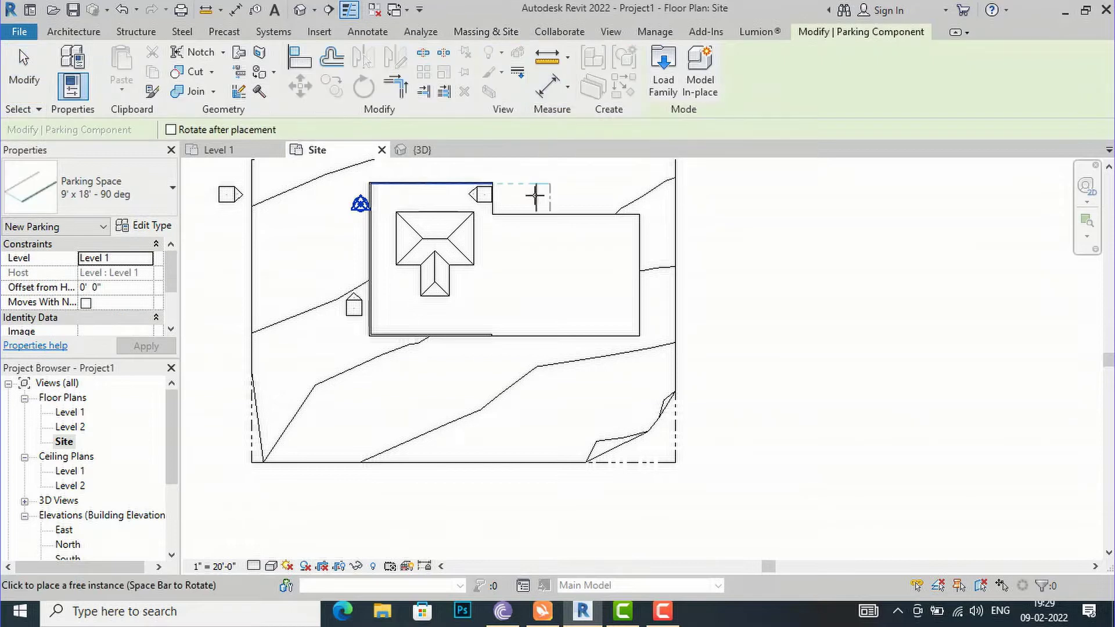
scroll(534, 222, "up", 2)
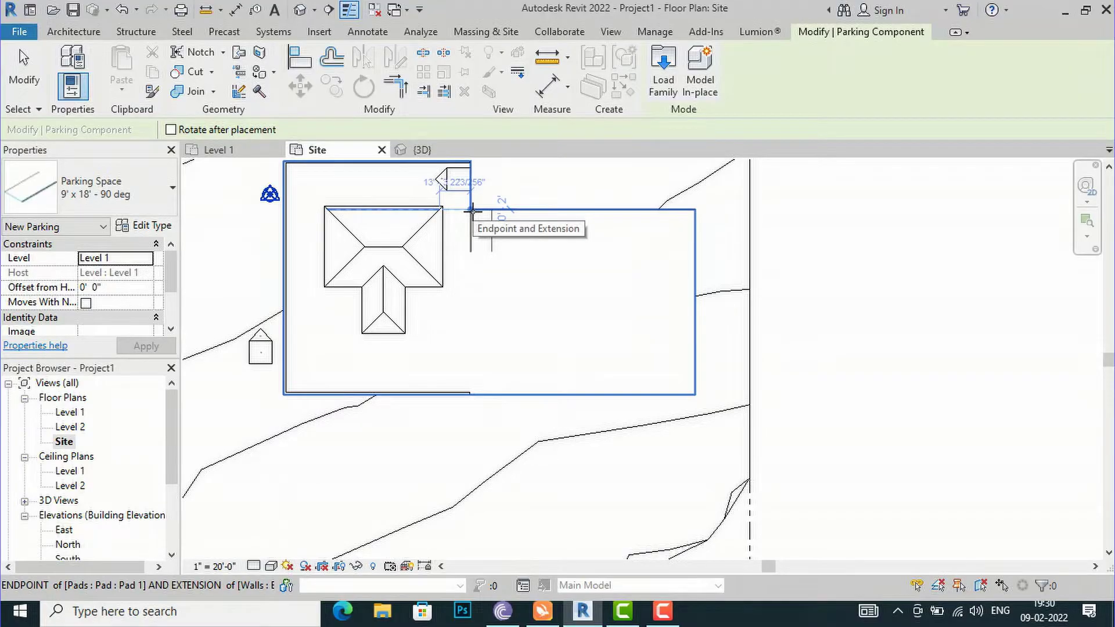
left_click(142, 206)
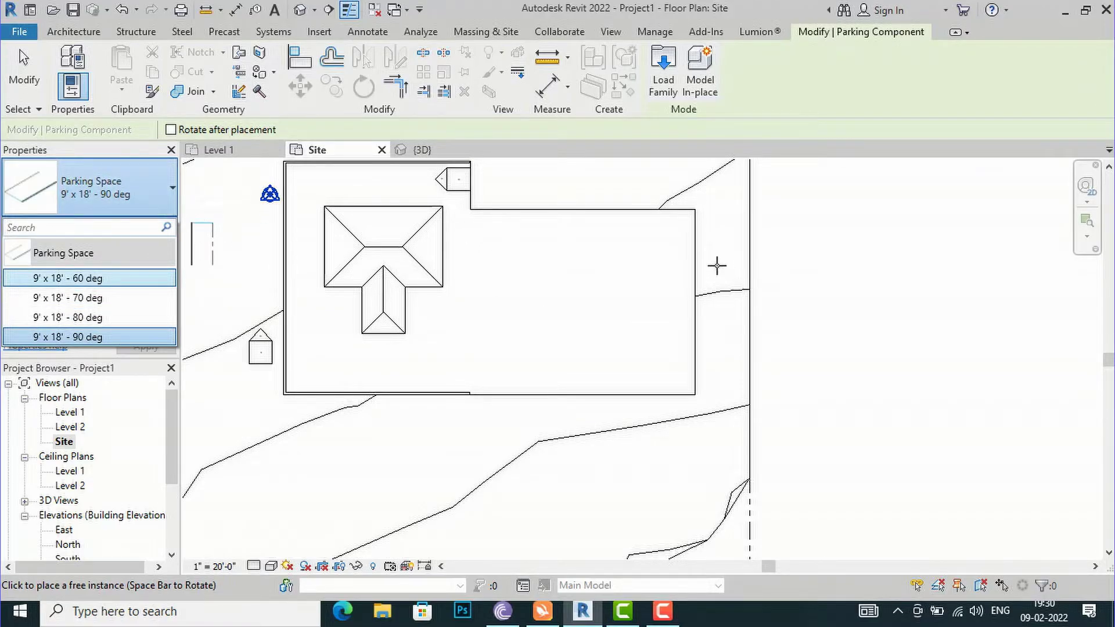
left_click(523, 231)
scroll(468, 210, "up", 3)
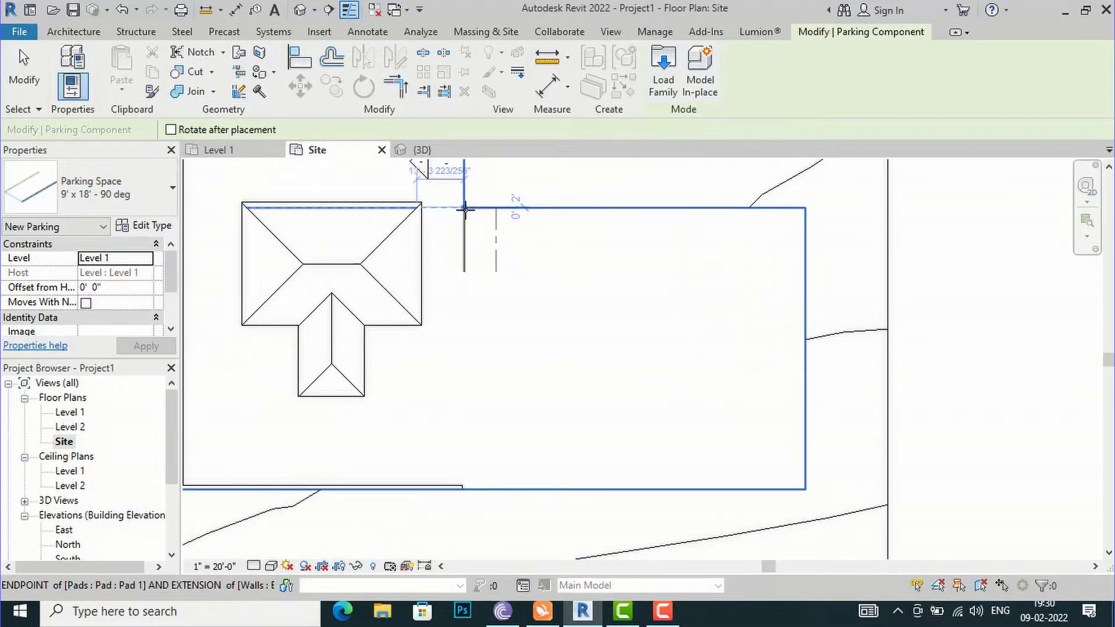
left_click(465, 209)
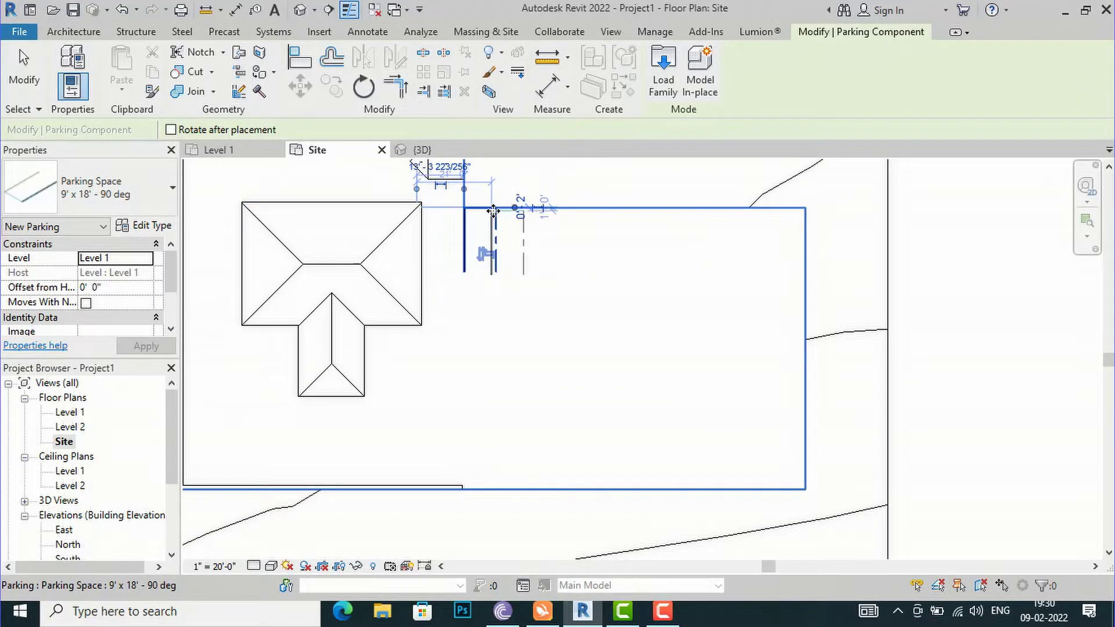
Place a second parking space along the extension's north edge, one bay's width east of the first one
scroll(497, 211, "up", 2)
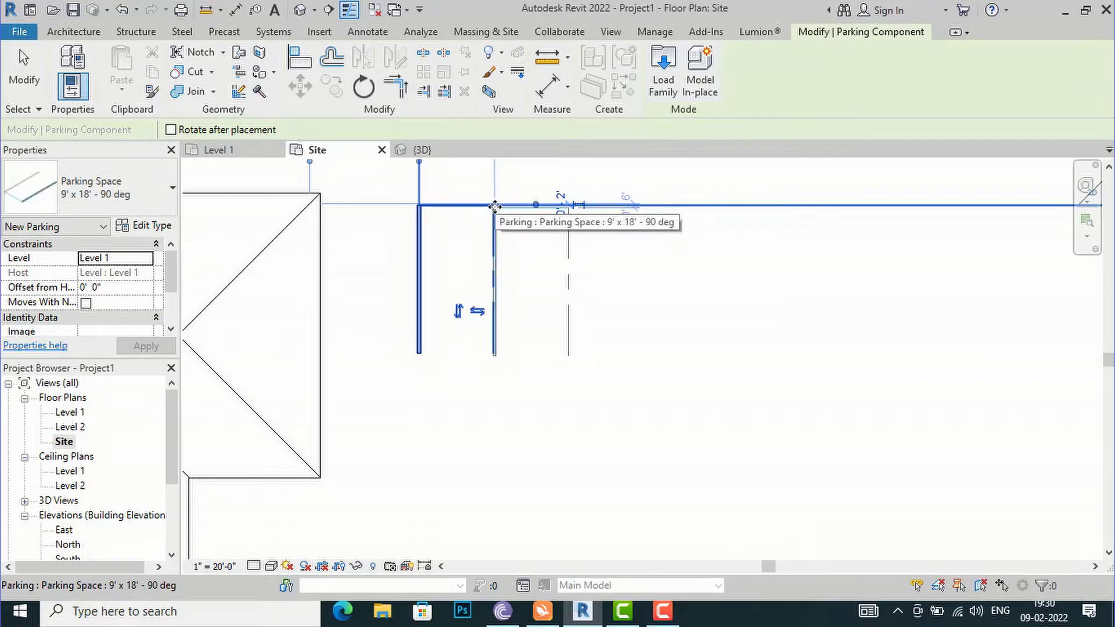
left_click(500, 207)
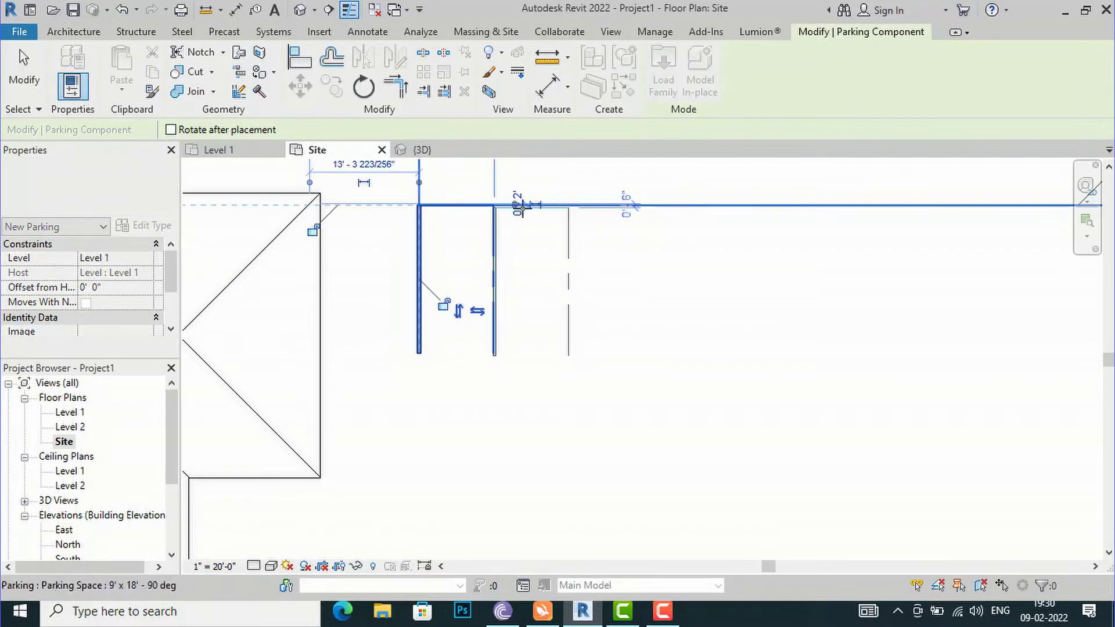
left_click(568, 207)
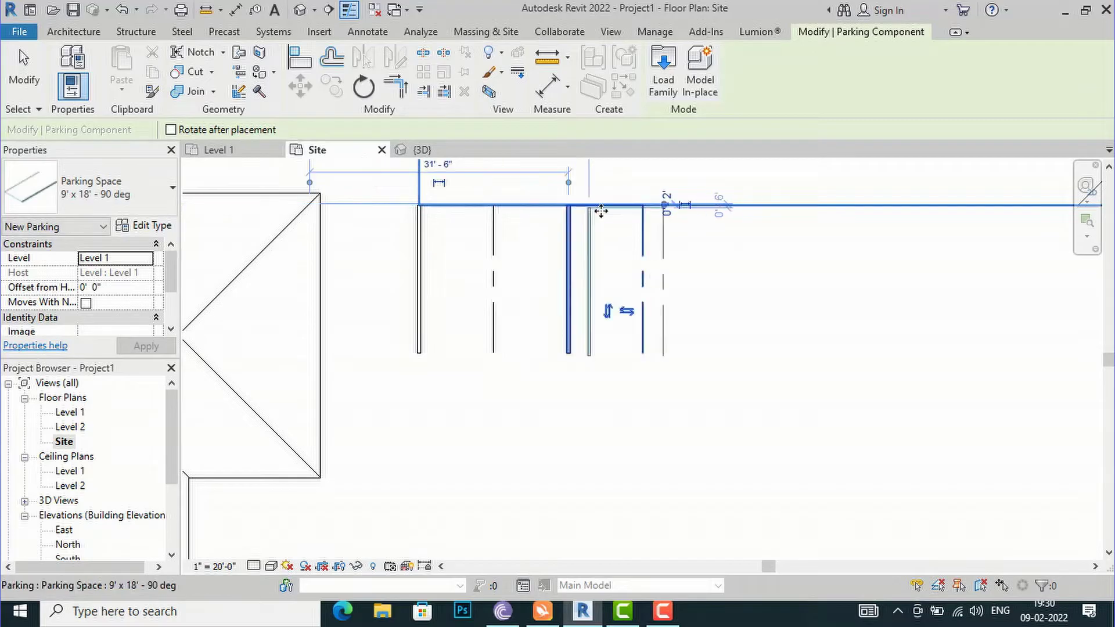
left_click(643, 207)
key("Escape")
key("Escape")
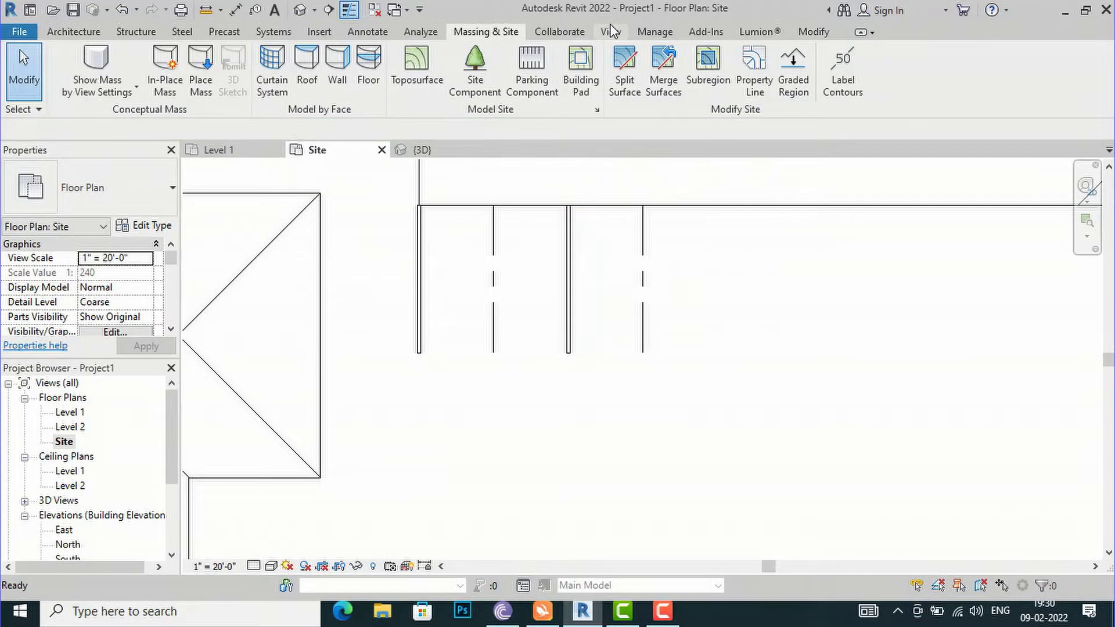
From the 3D view, set the parking space type's Parking Length to 20' 0" and Parking Width to 12' 0"
left_click(611, 32)
left_click(472, 63)
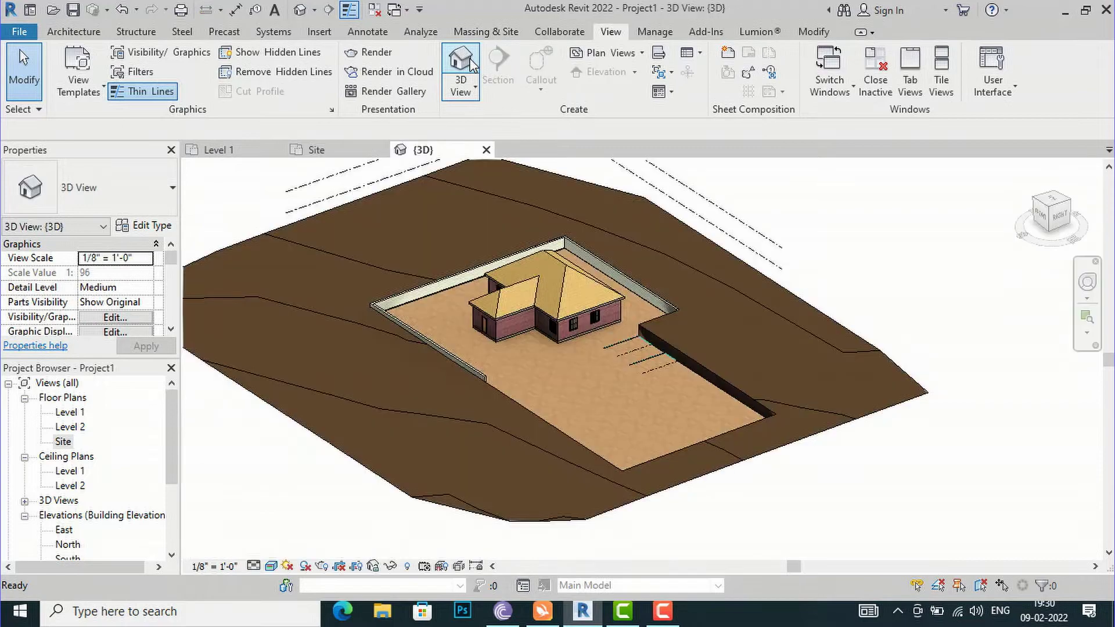
scroll(656, 353, "up", 5)
scroll(678, 376, "up", 2)
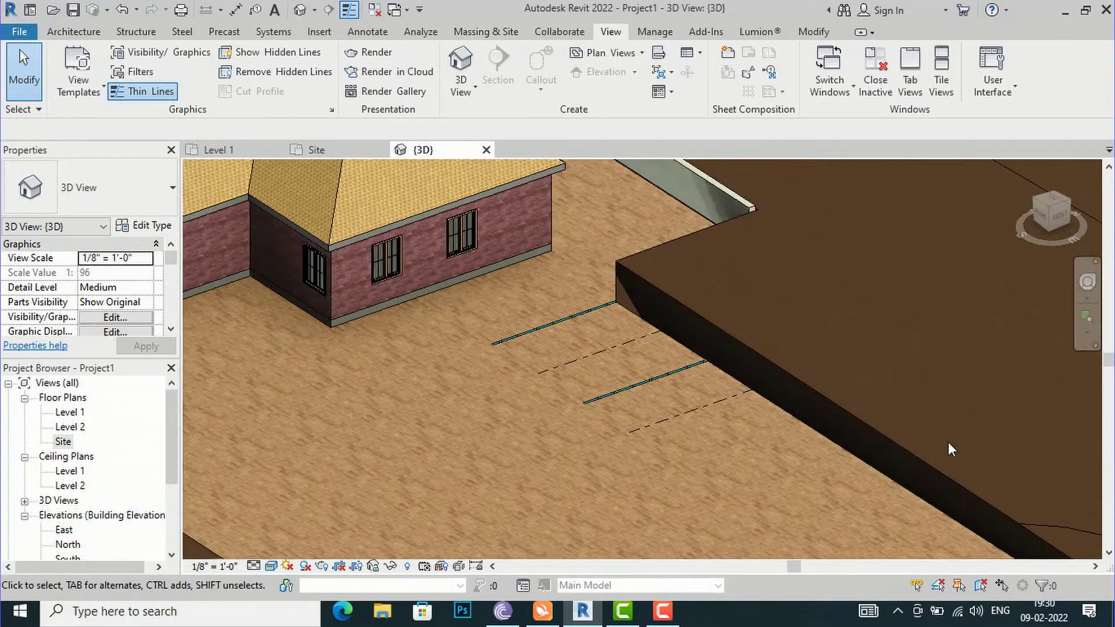
left_click(636, 430)
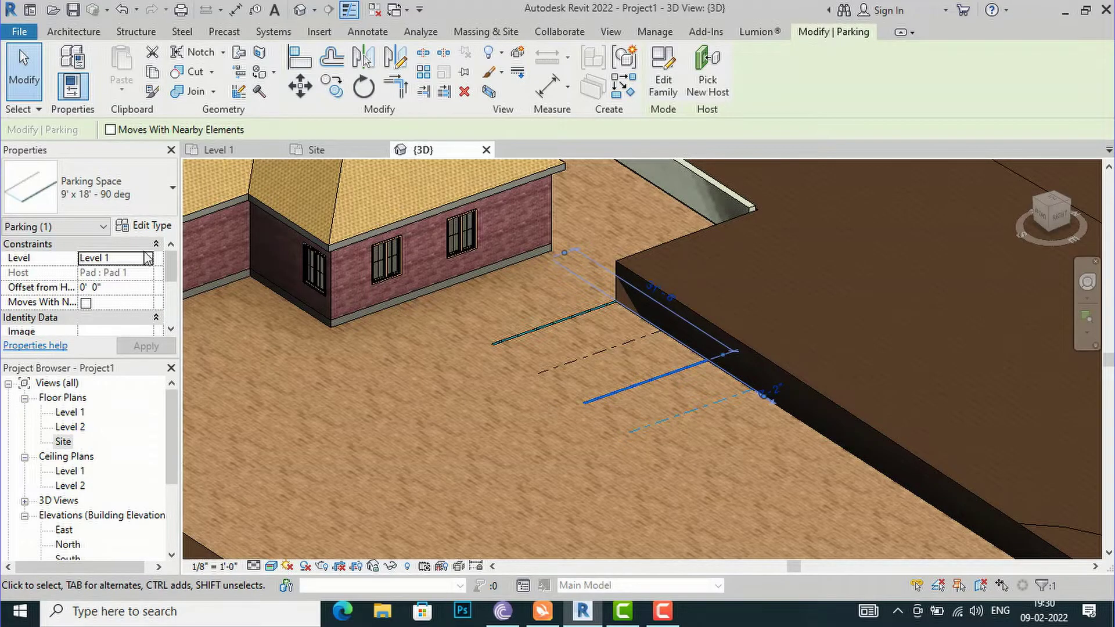
left_click(150, 228)
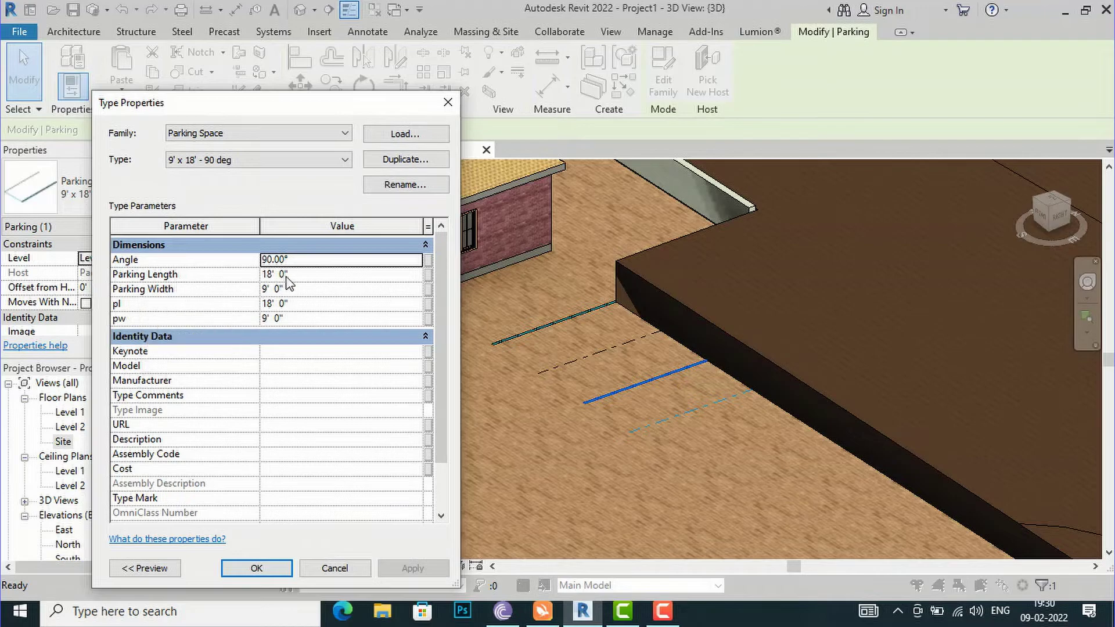
left_click(302, 283)
type("20")
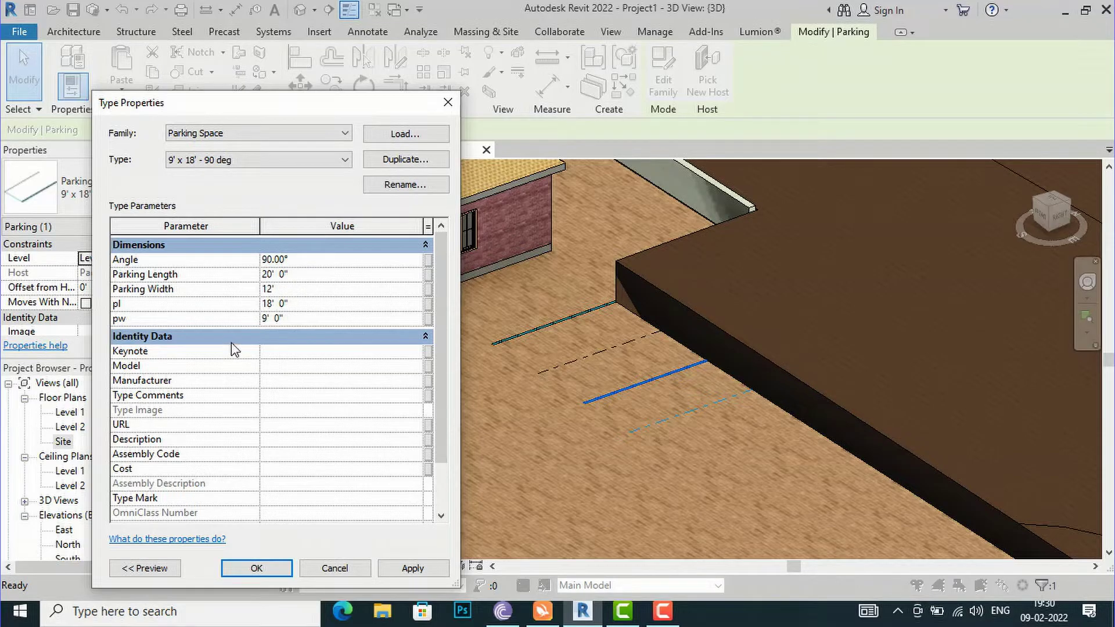
left_click(413, 568)
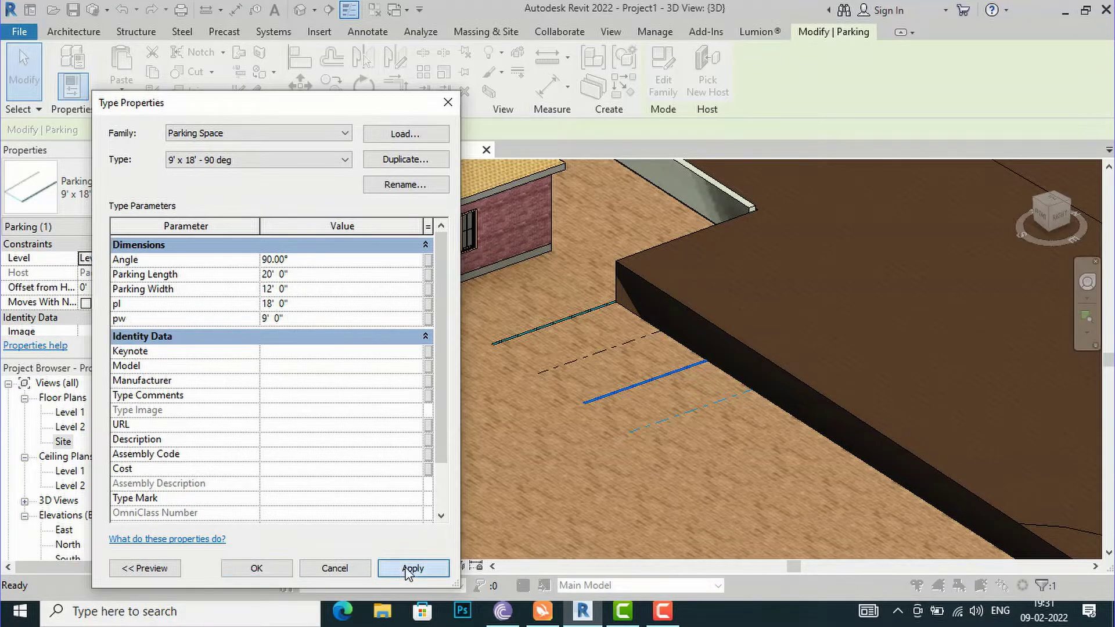
left_click(268, 572)
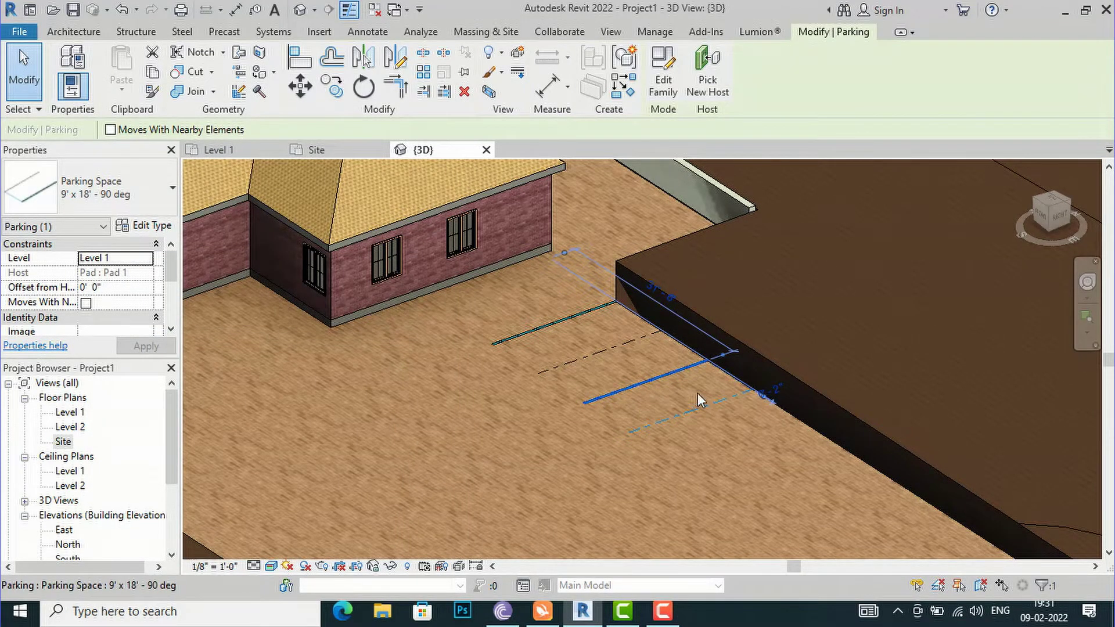
Set the second parking space's Offset from Host to 1"
scroll(704, 394, "up", 5)
key("Escape")
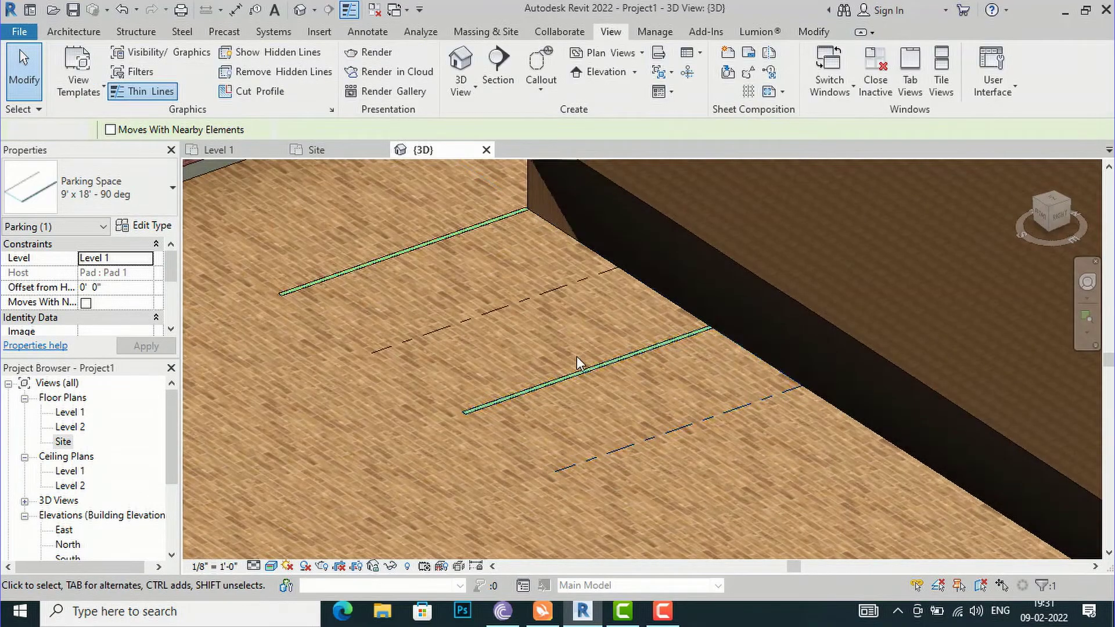
left_click(563, 384)
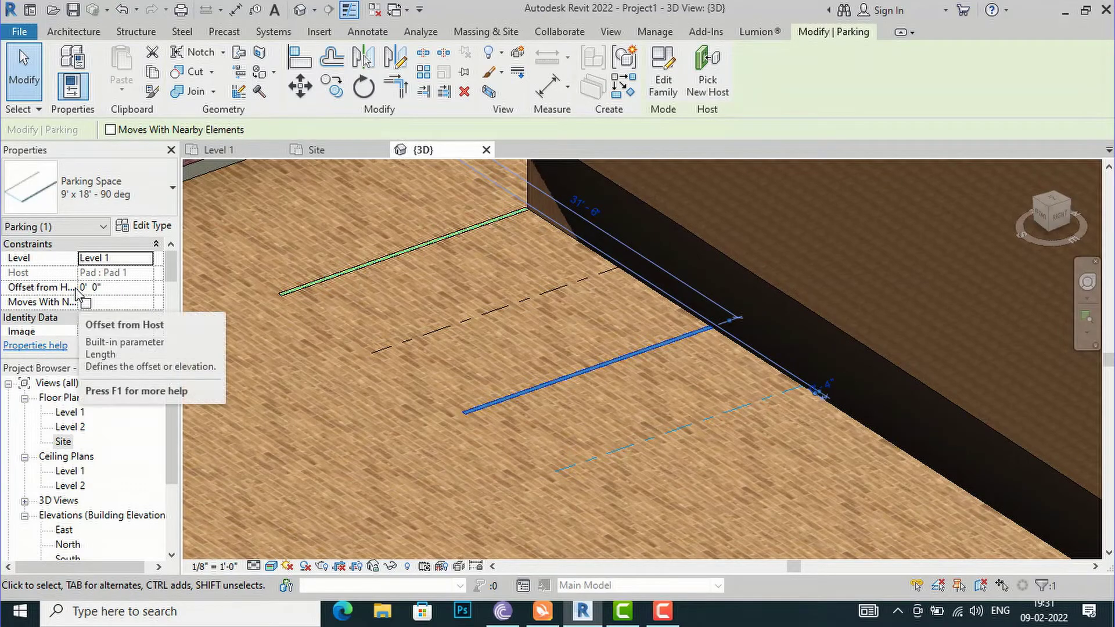
left_click(109, 288)
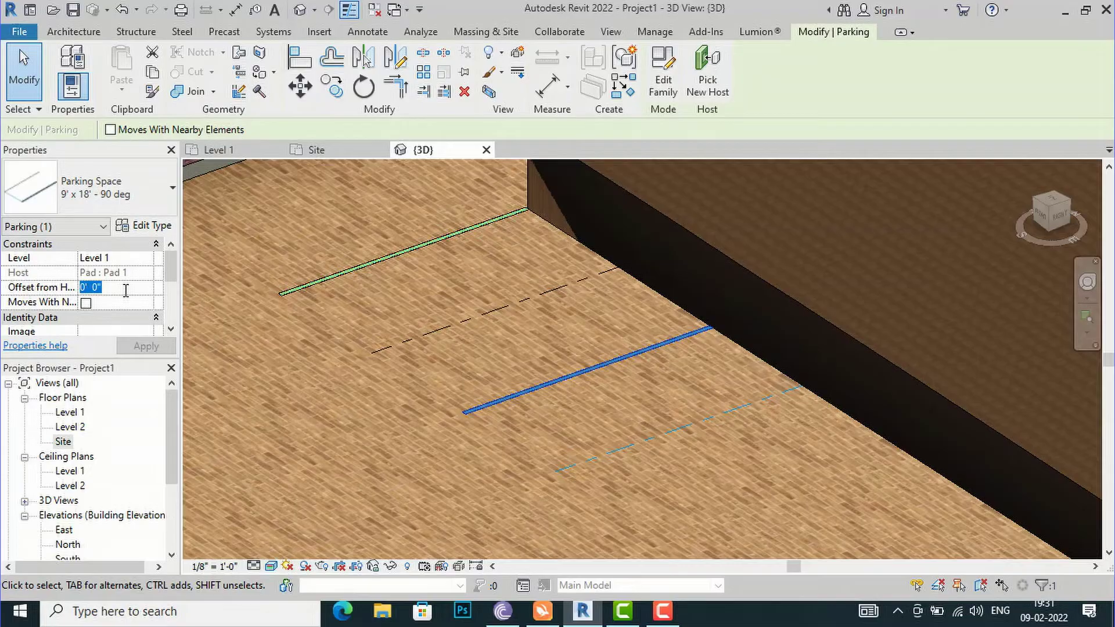
type("1")
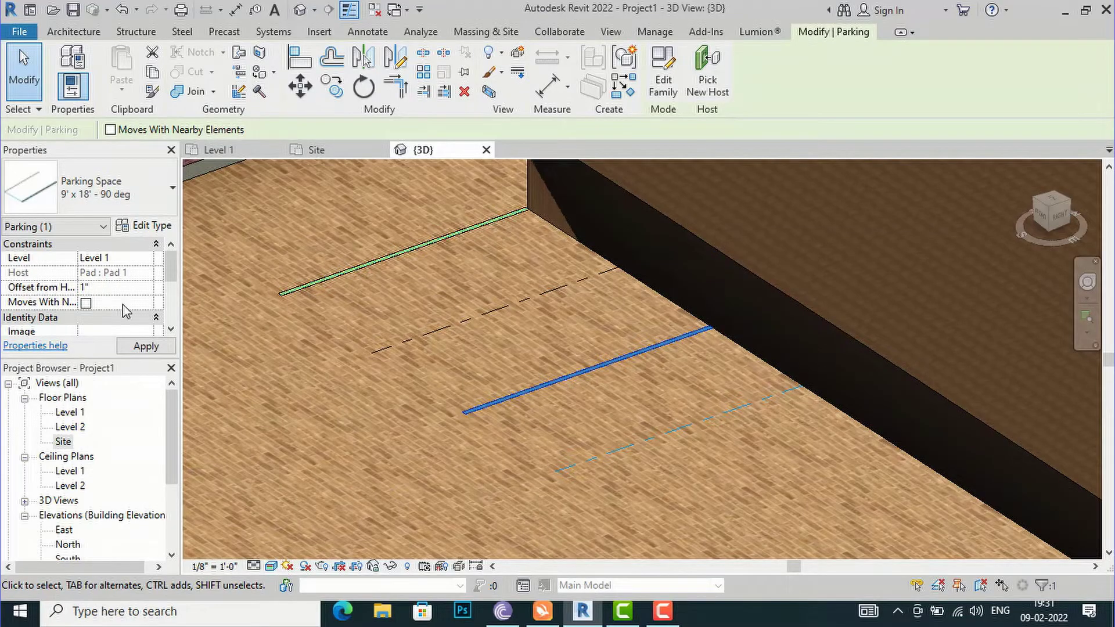
left_click(146, 347)
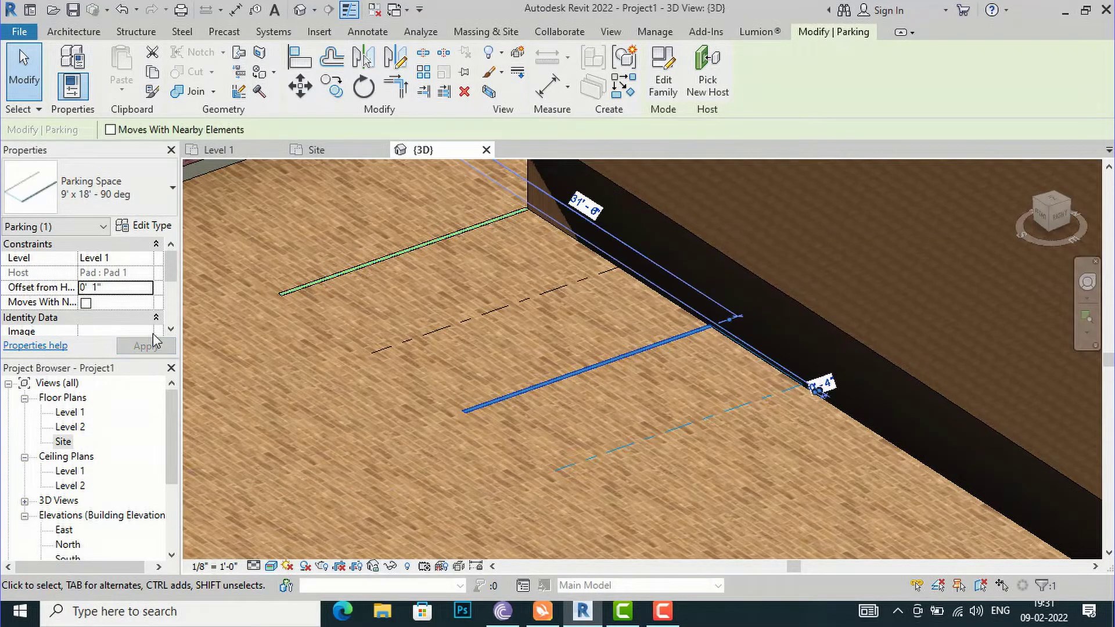
Set the second parking space's Offset from Host to 5" and deselect it
left_click(120, 289)
type("5")
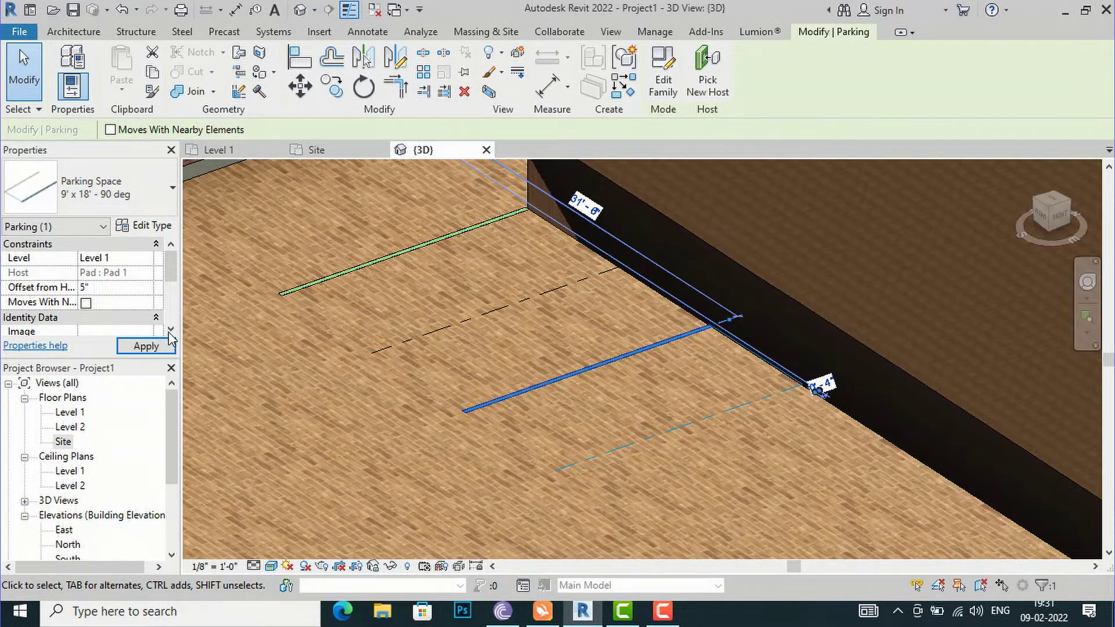
left_click(147, 347)
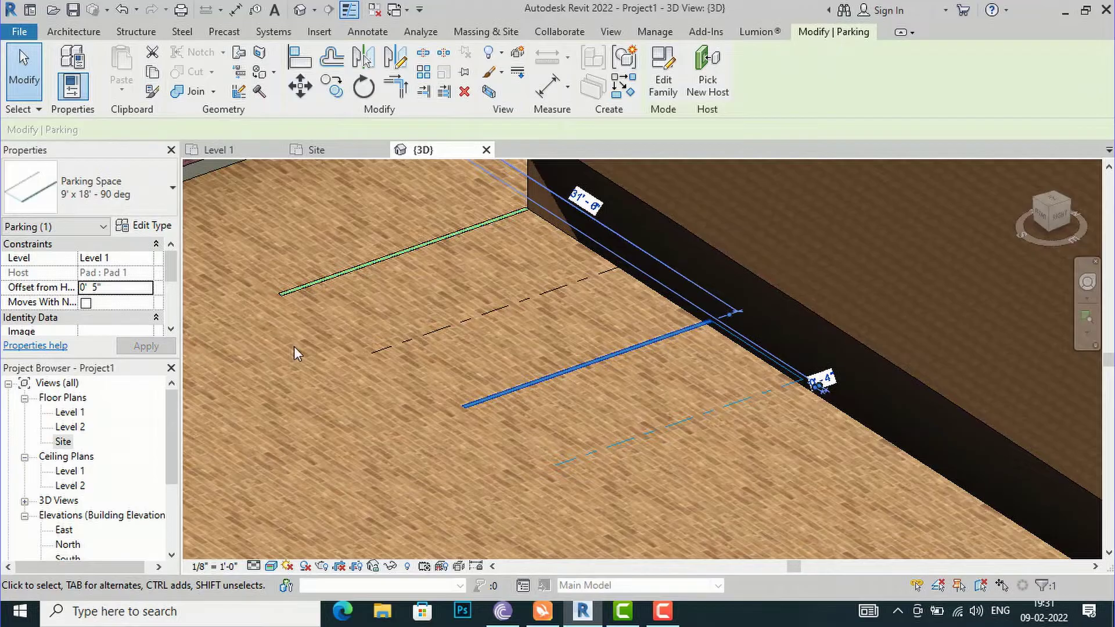
scroll(624, 360, "down", 1)
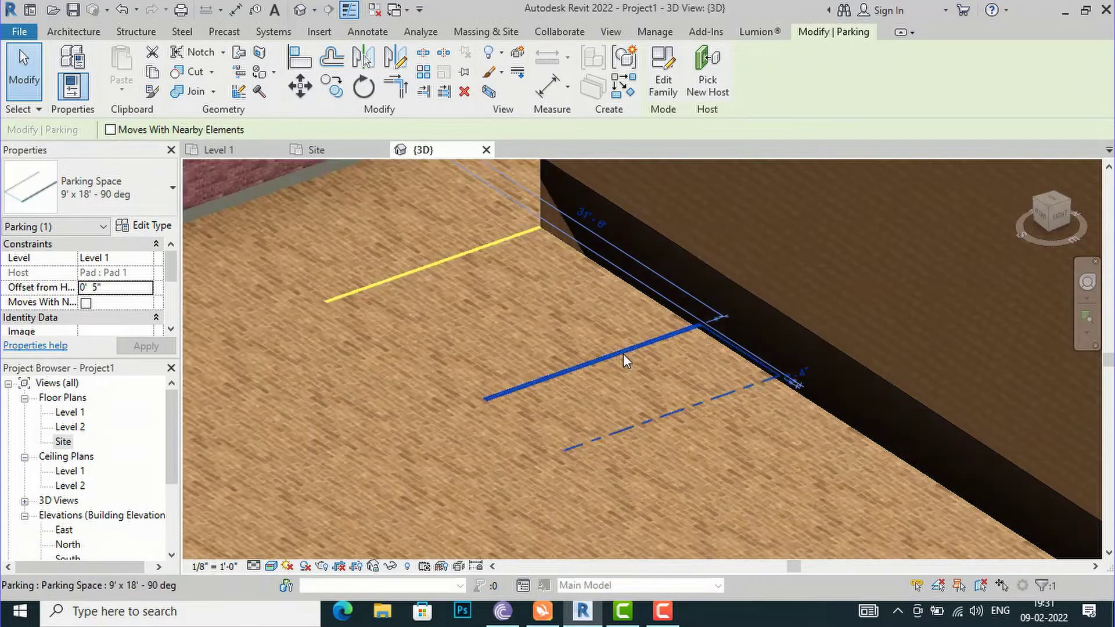
scroll(623, 354, "down", 2)
key("Escape")
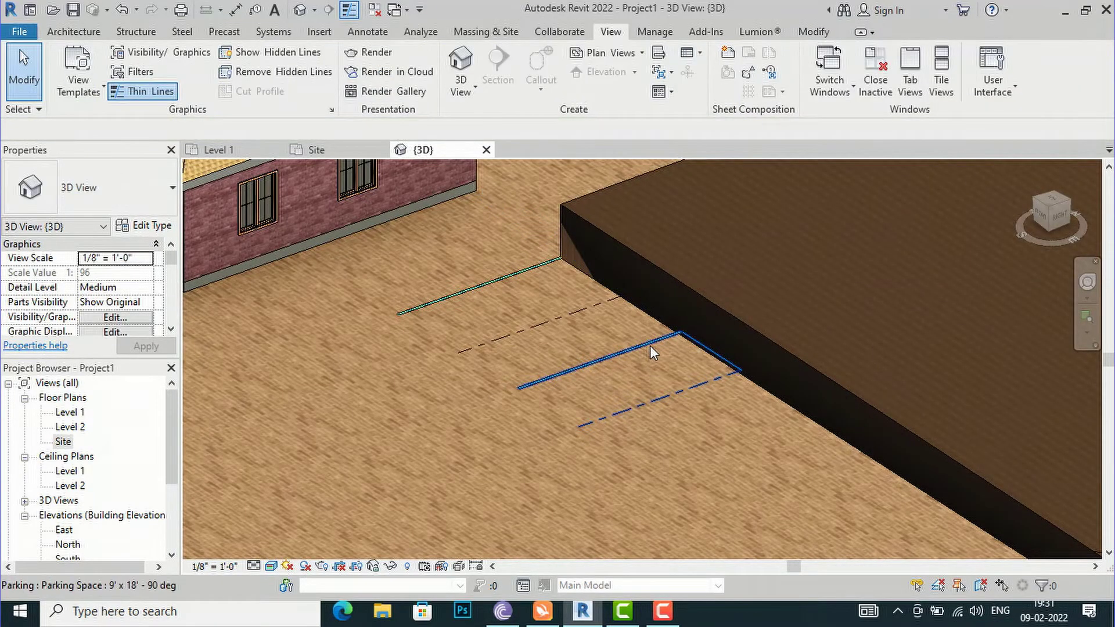
left_click(647, 344)
key("Escape")
scroll(472, 328, "down", 4)
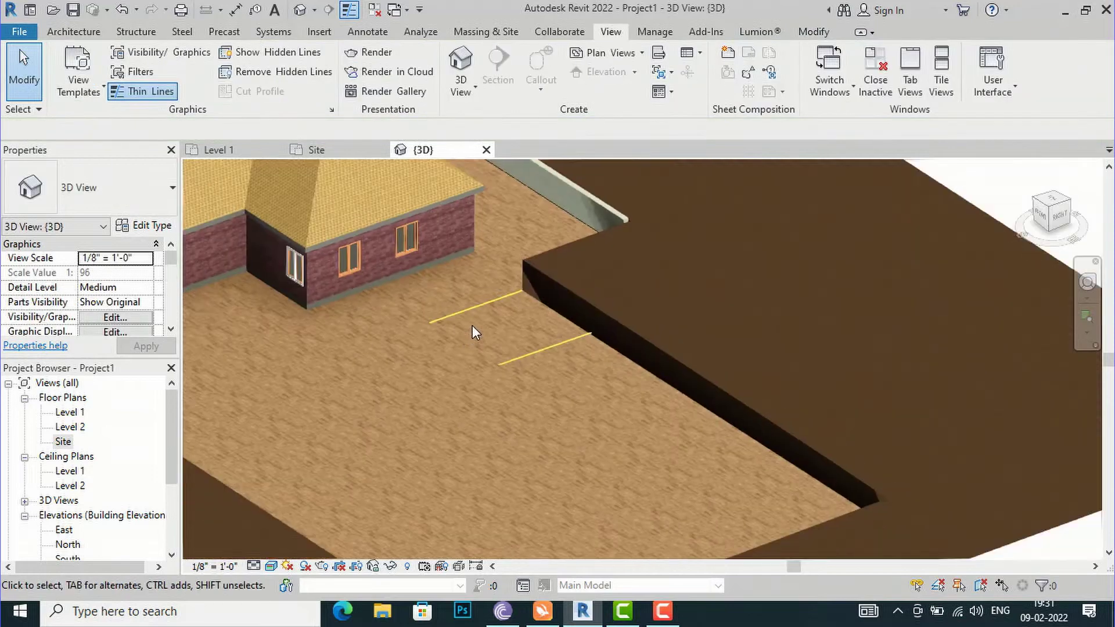
scroll(489, 269, "down", 2)
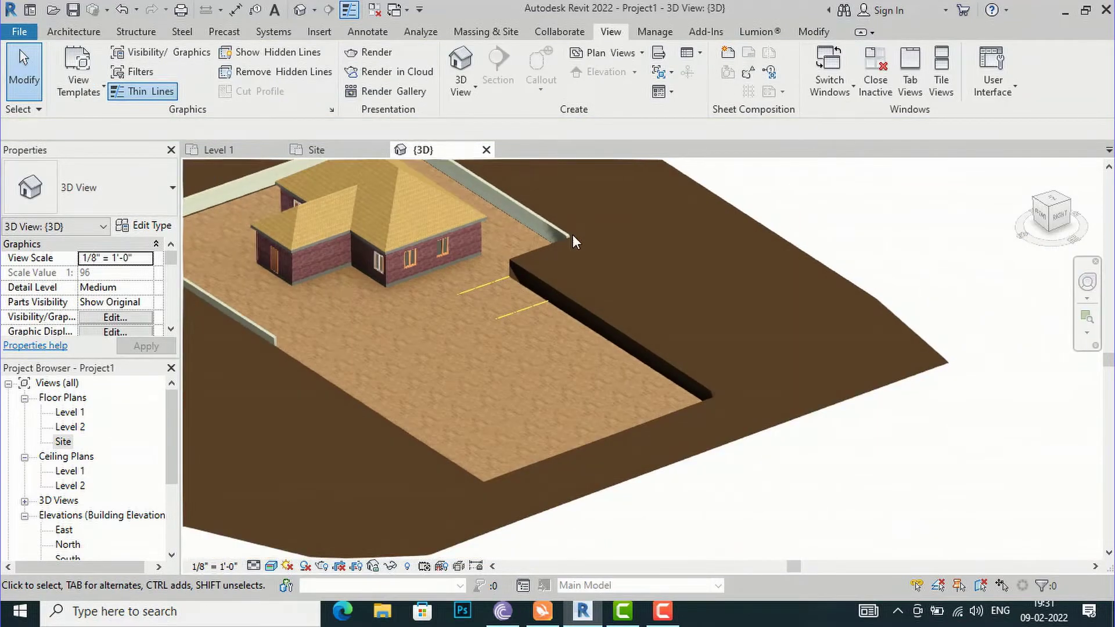
From the top view, place two RPC Tree - Deciduous Golden Chain - 18' site components on the pad southeast of the house
left_click_drag(1062, 214, 1066, 218)
left_click(1051, 201)
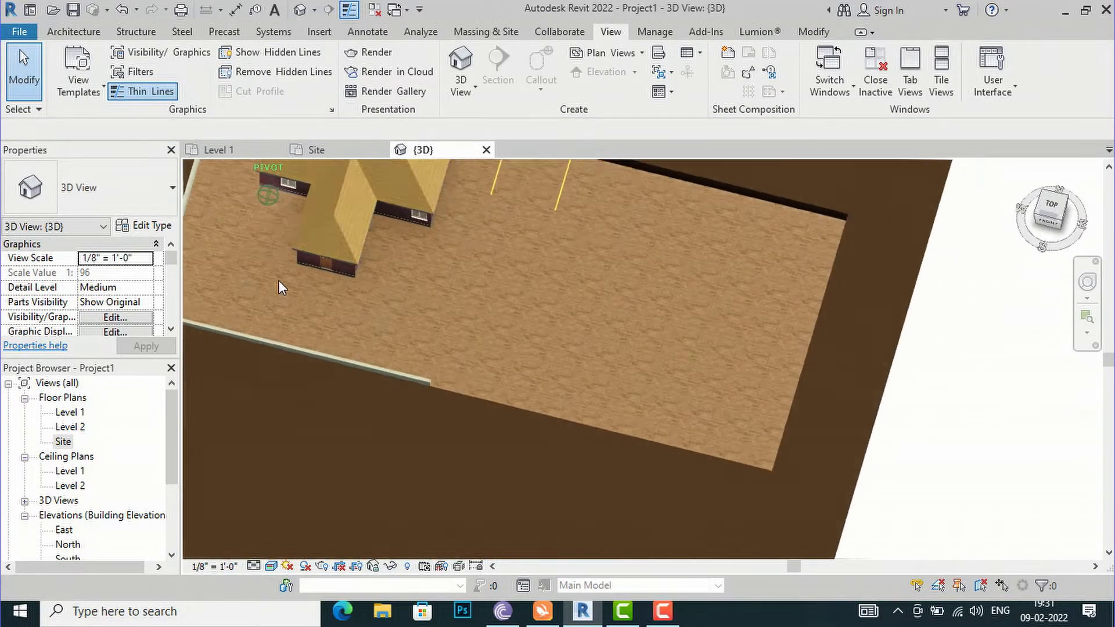
scroll(339, 427, "down", 3)
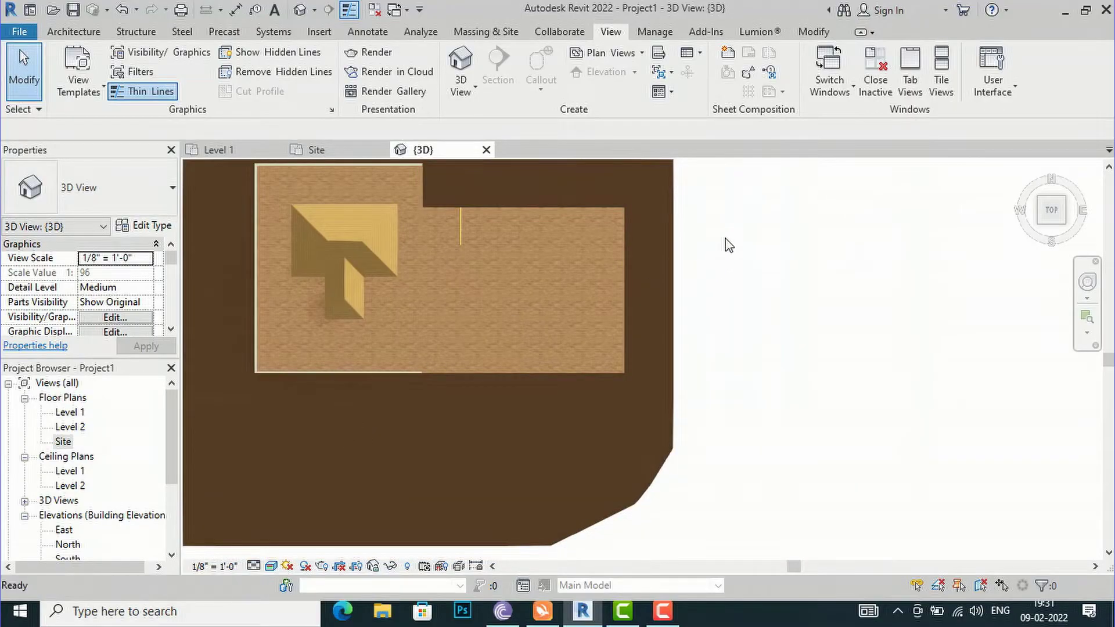
left_click(475, 34)
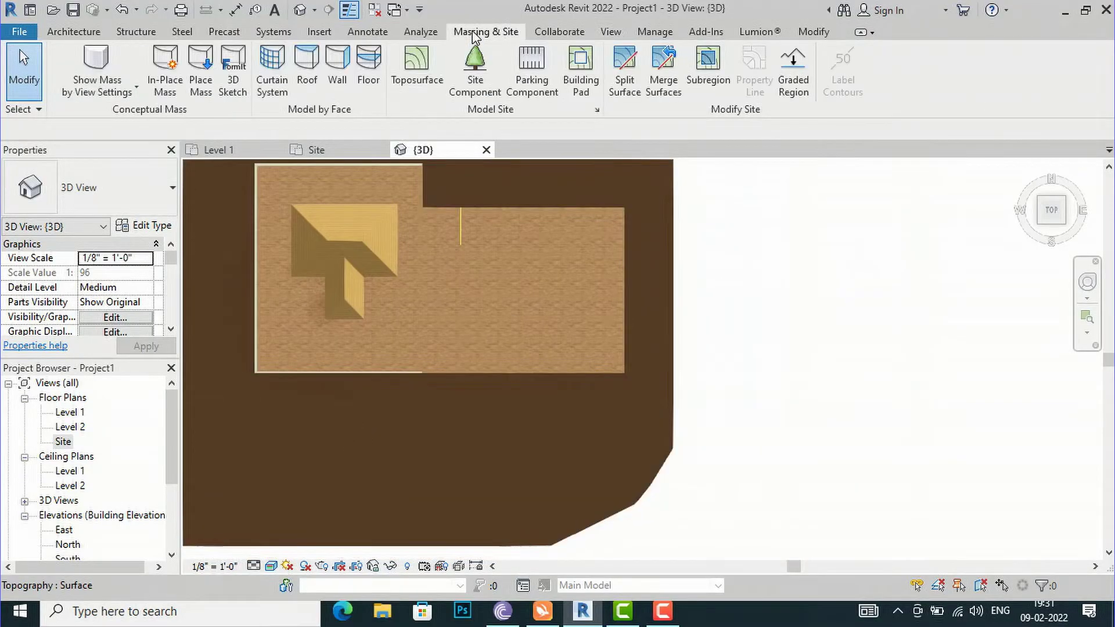
left_click(475, 64)
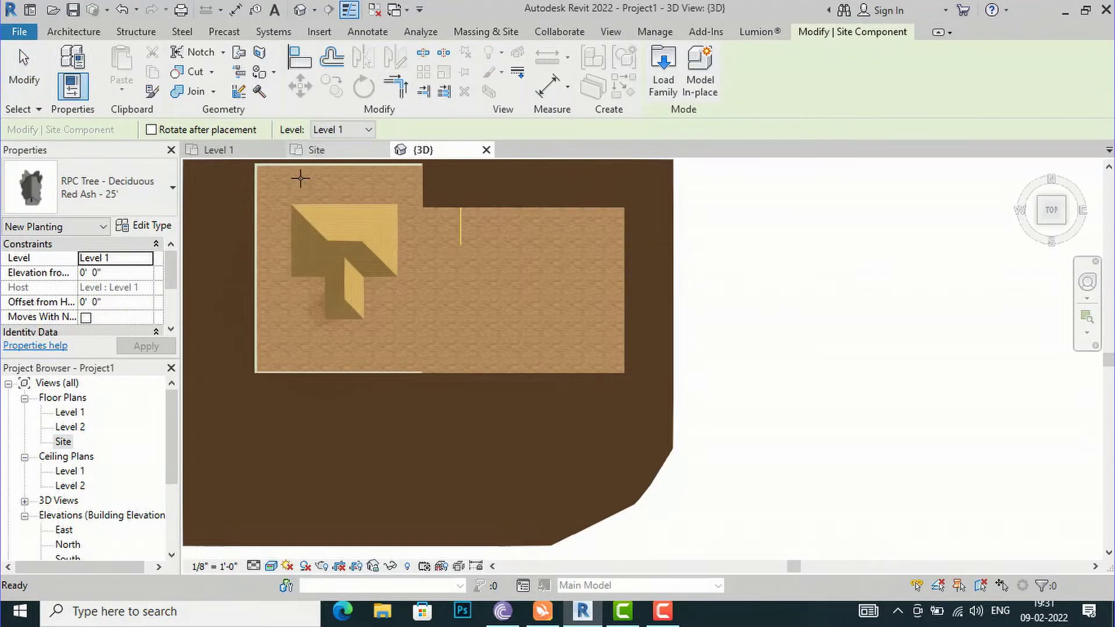
left_click(155, 210)
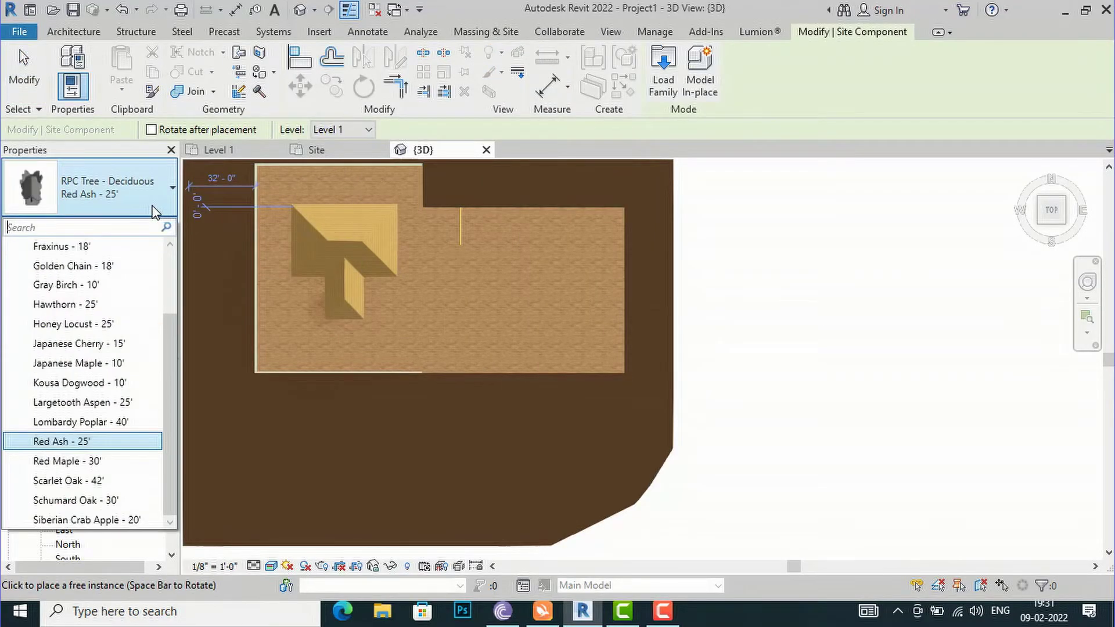
scroll(116, 430, "up", 2)
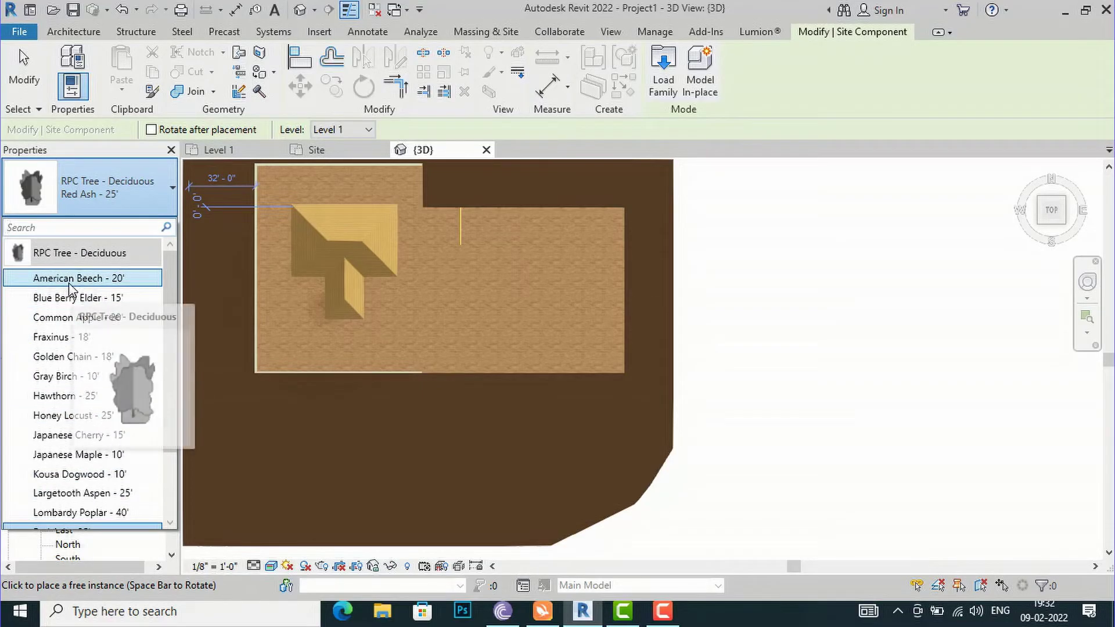
left_click(65, 356)
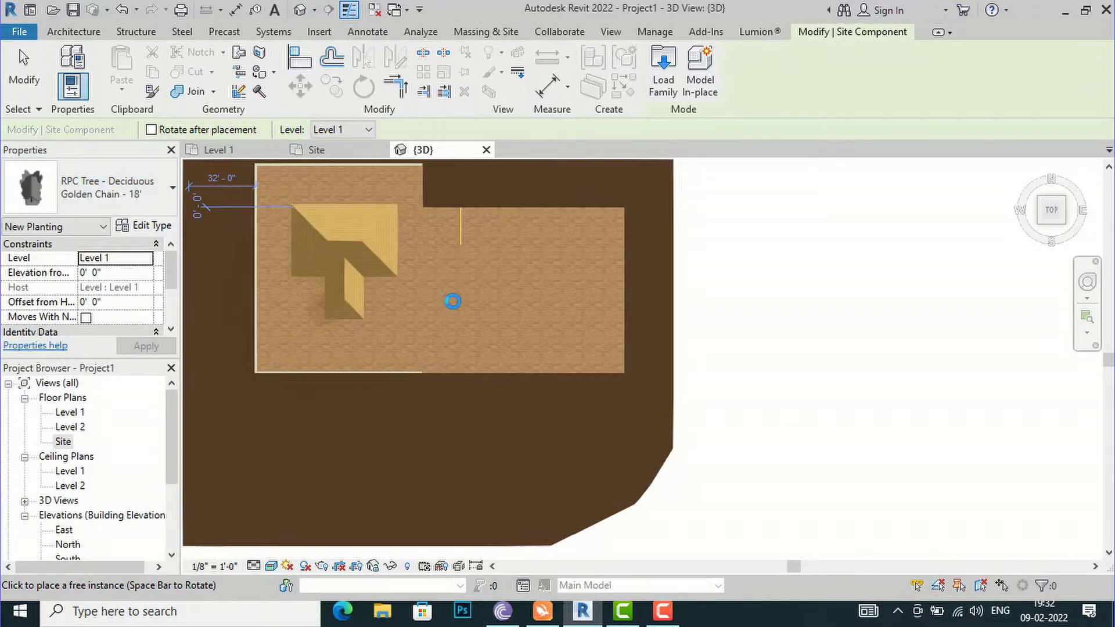
scroll(468, 314, "up", 3)
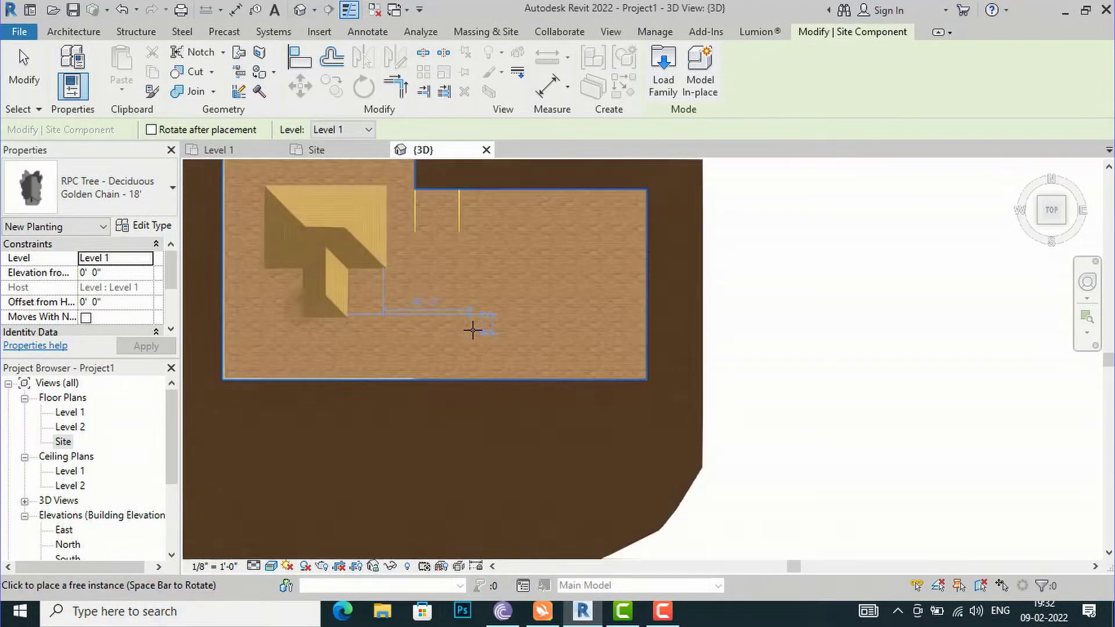
left_click(484, 328)
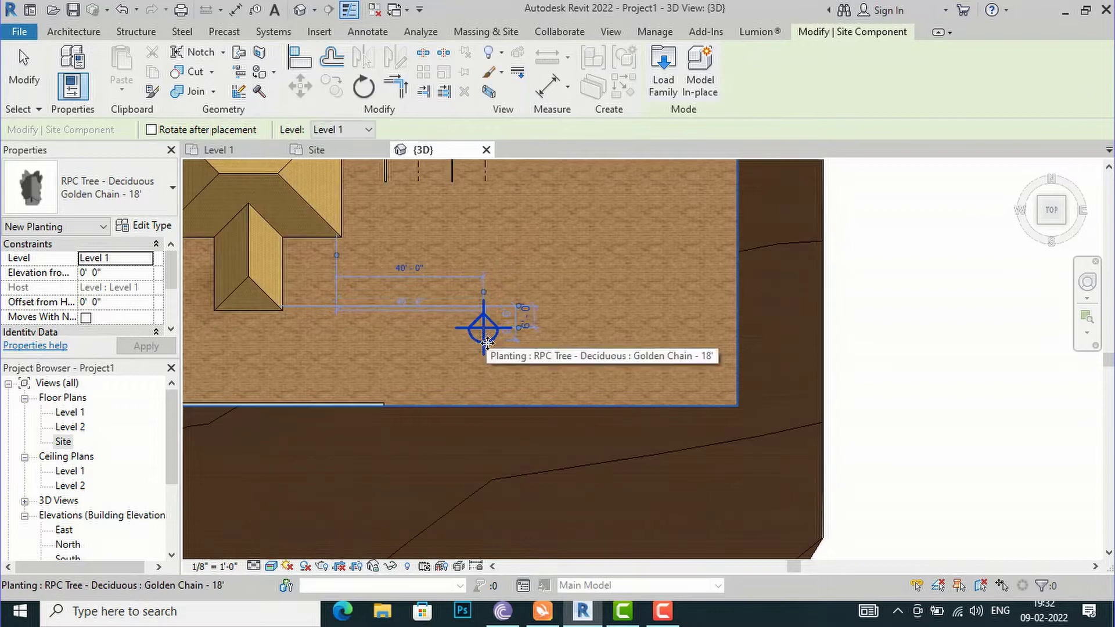
left_click(576, 373)
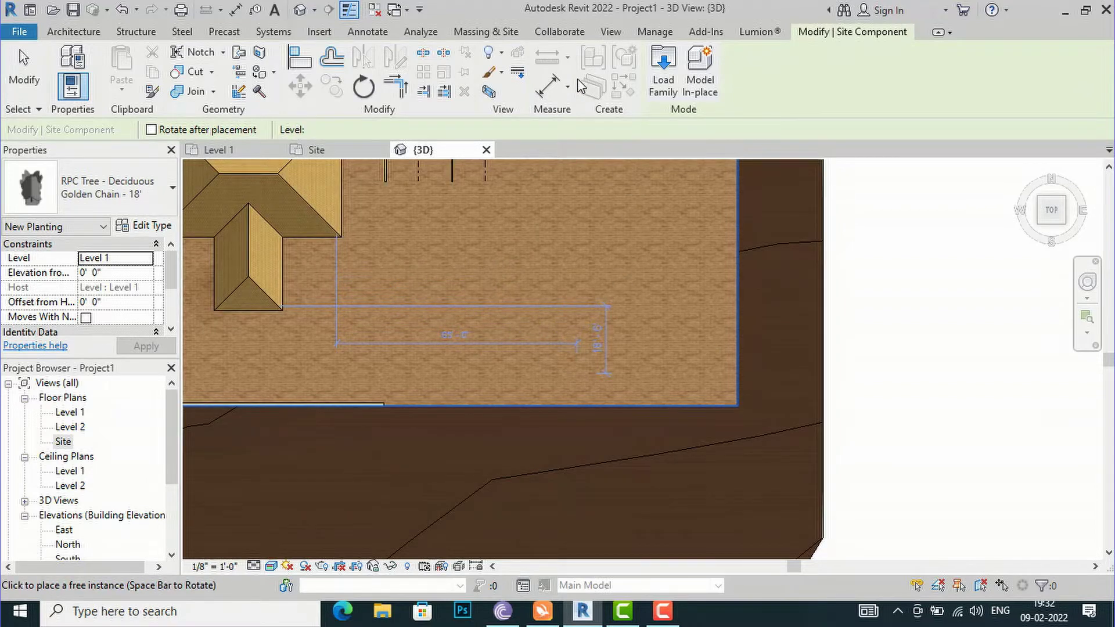
key("Escape")
key("Escape")
From an angled 3D view, place three RPC Tree - Deciduous Honey Locust - 25' trees on the terrain outside the pad, behind the house
left_click(611, 31)
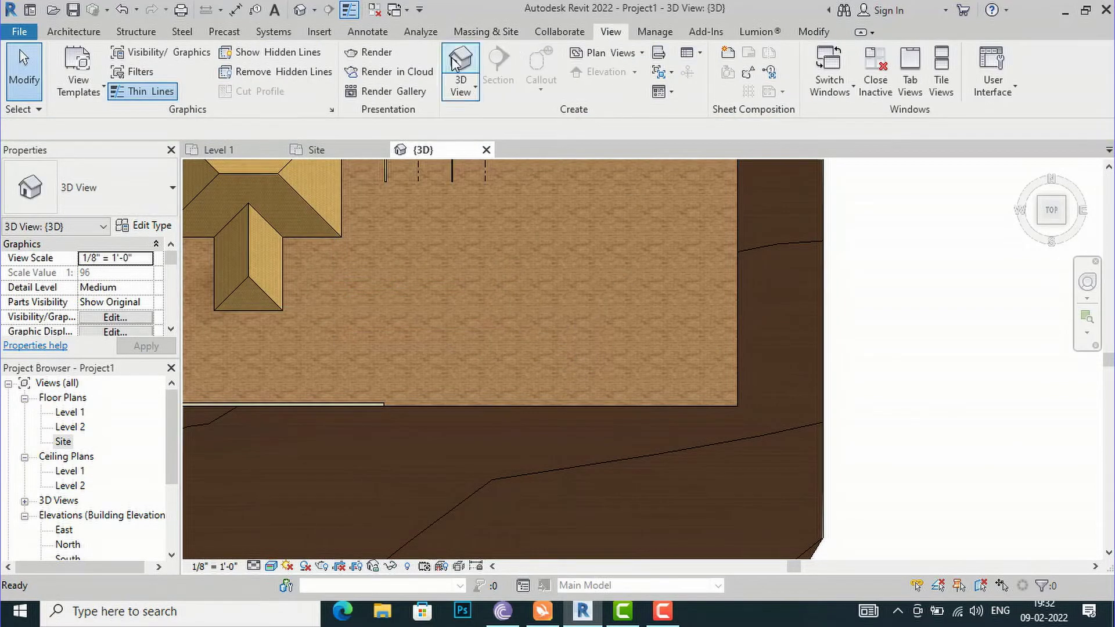
left_click(1066, 225)
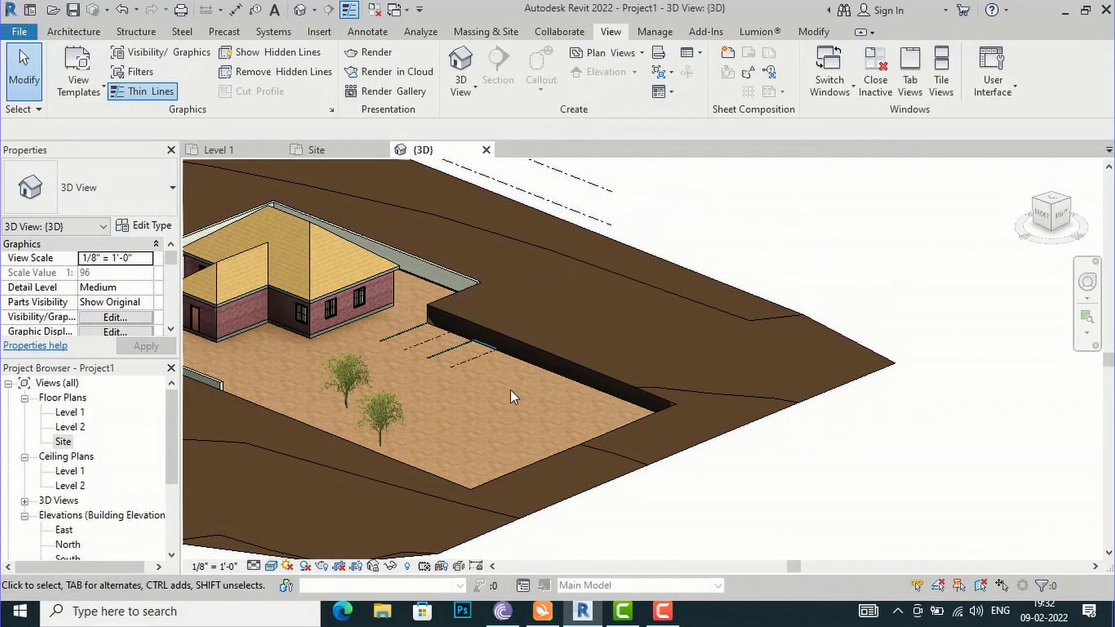
scroll(506, 351, "down", 3)
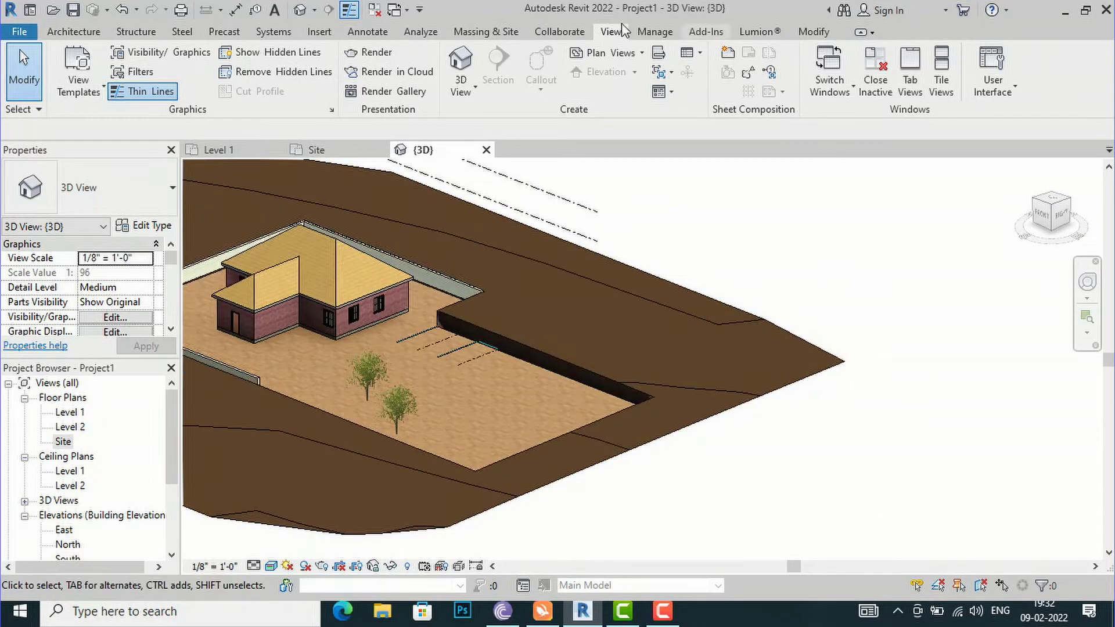
left_click(486, 31)
left_click(475, 87)
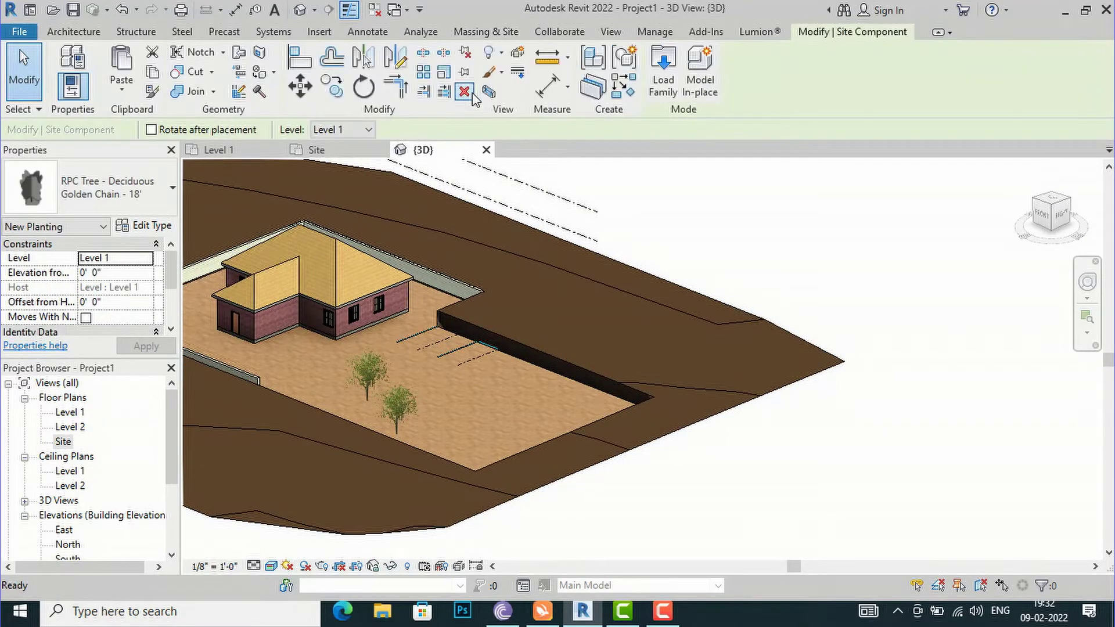
left_click(117, 187)
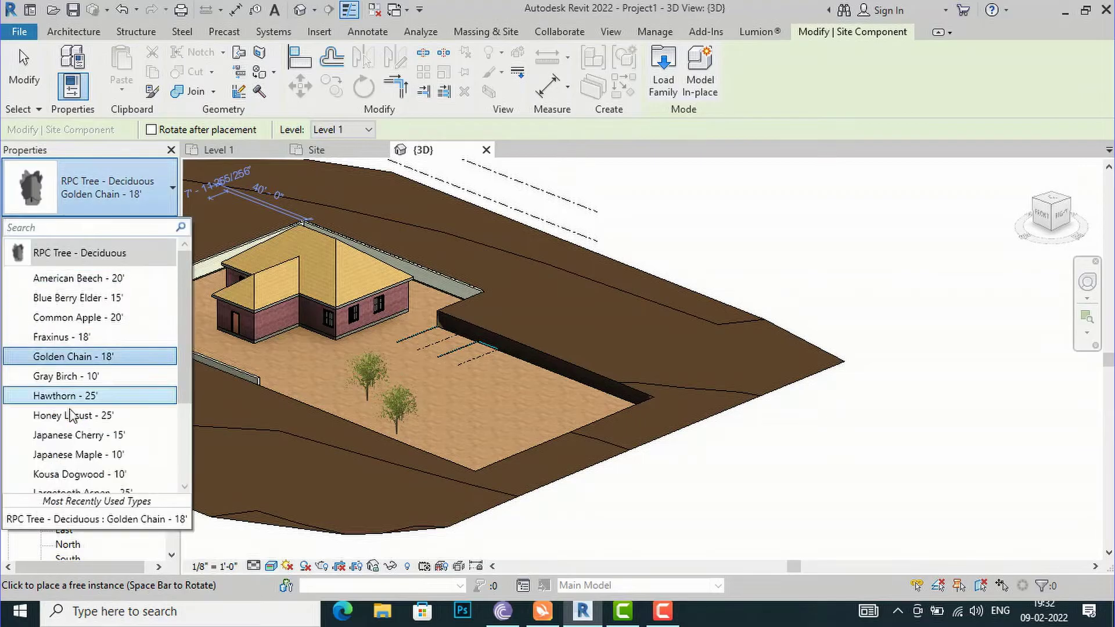
left_click(71, 415)
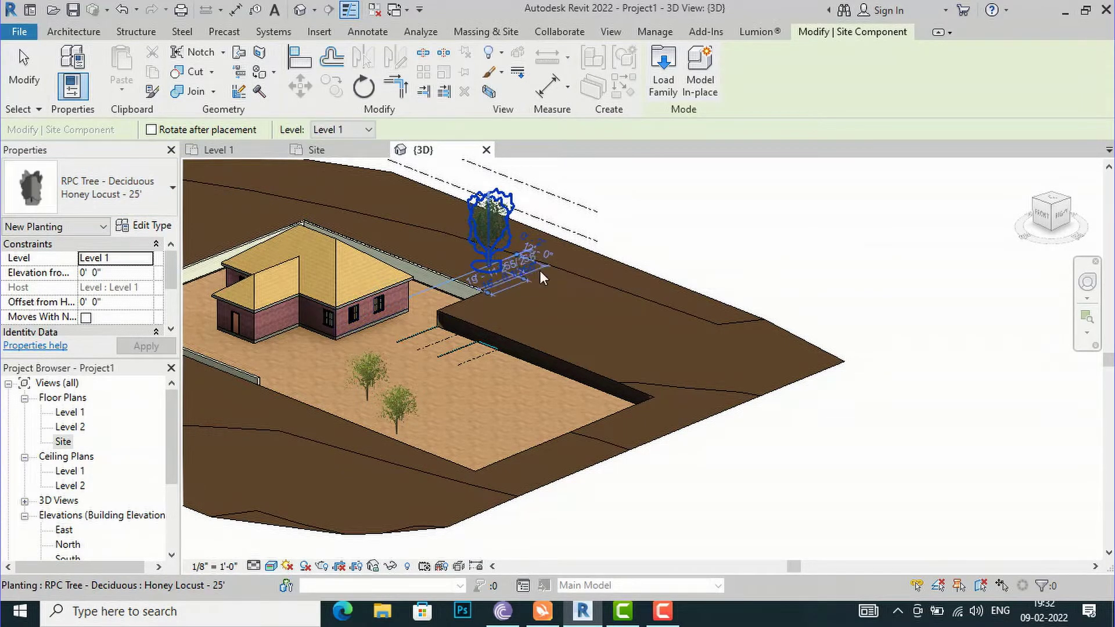
left_click(495, 264)
left_click(584, 274)
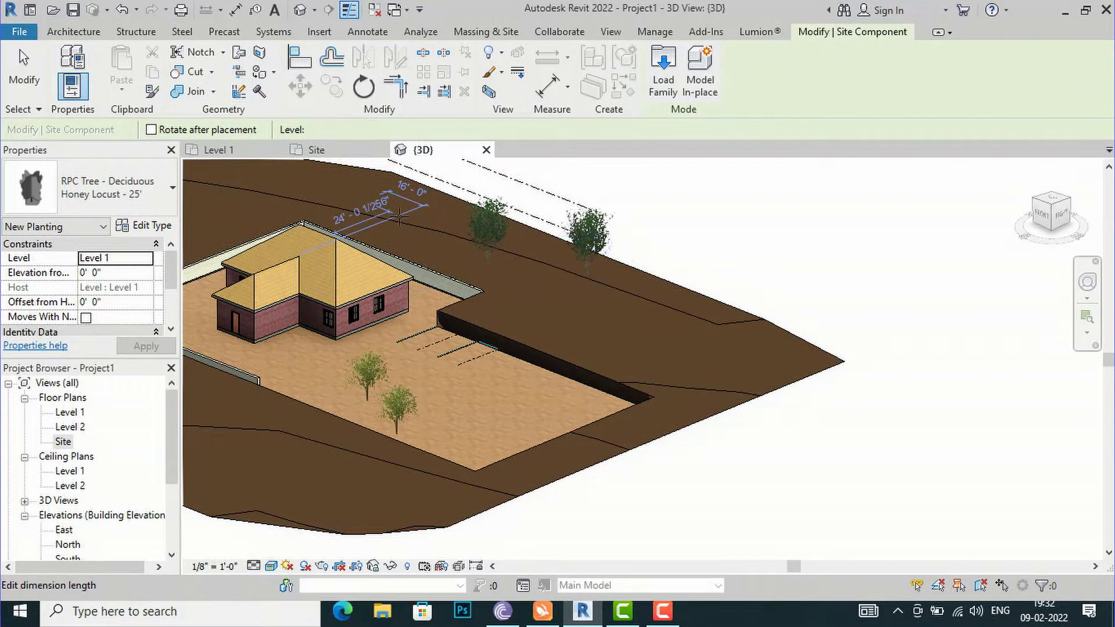
left_click(366, 198)
key("Escape")
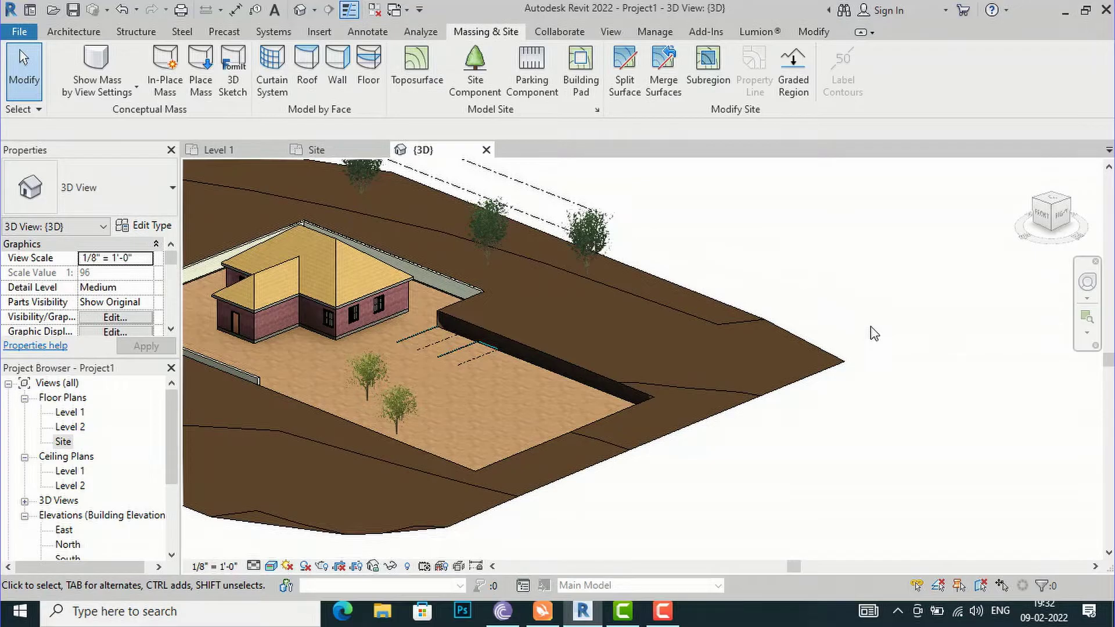
scroll(871, 333, "down", 2)
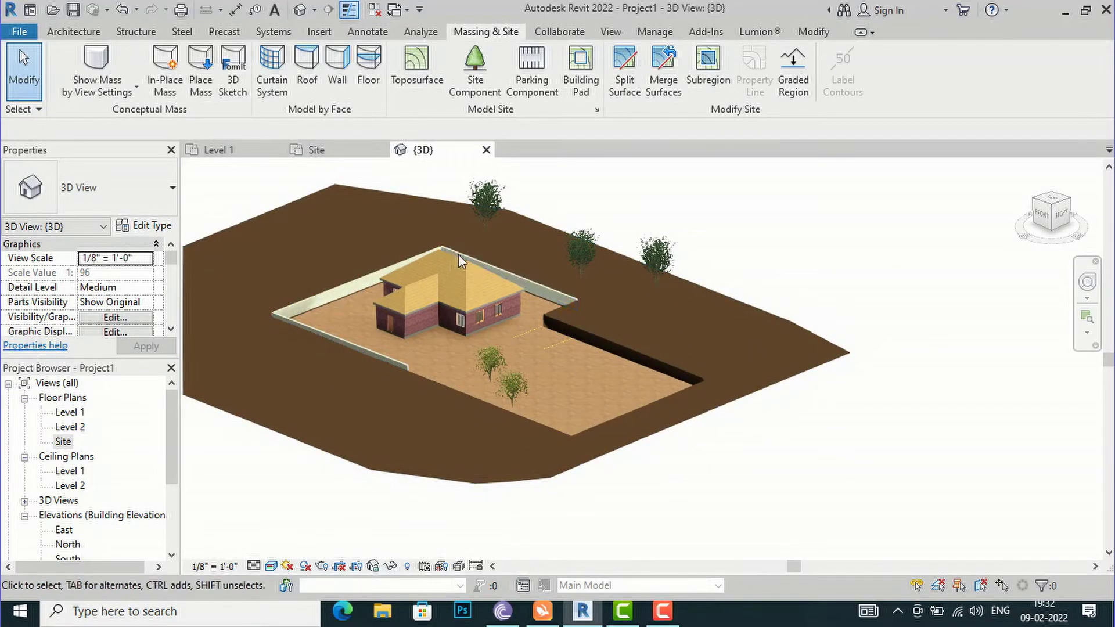
Check the placement of the trees in the Site plan and return to the 3D view
double_click(63, 442)
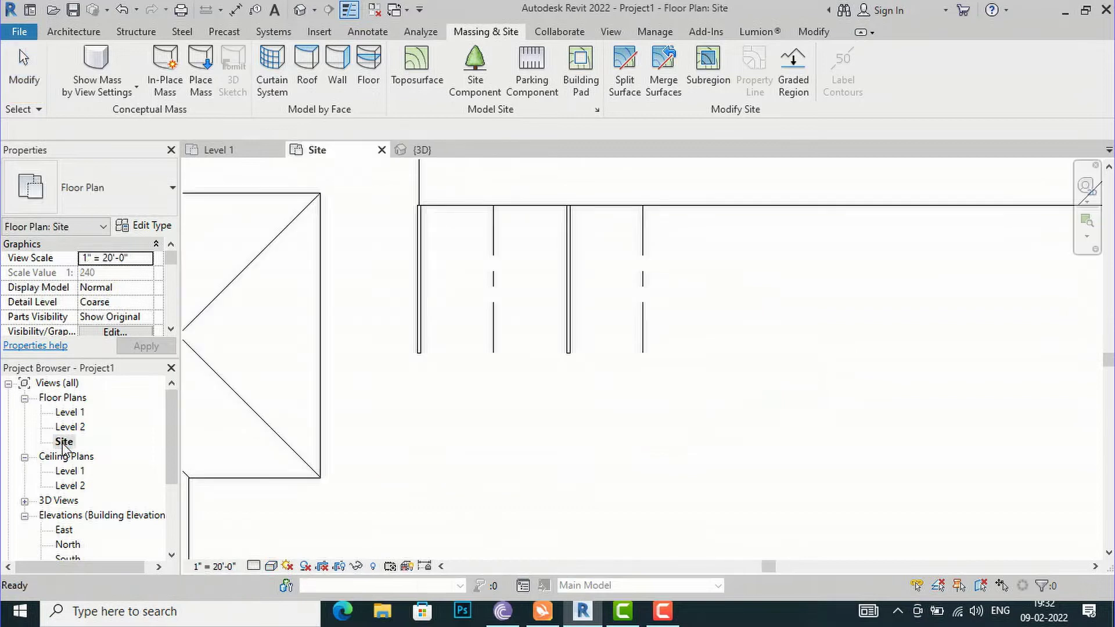
scroll(463, 232, "down", 3)
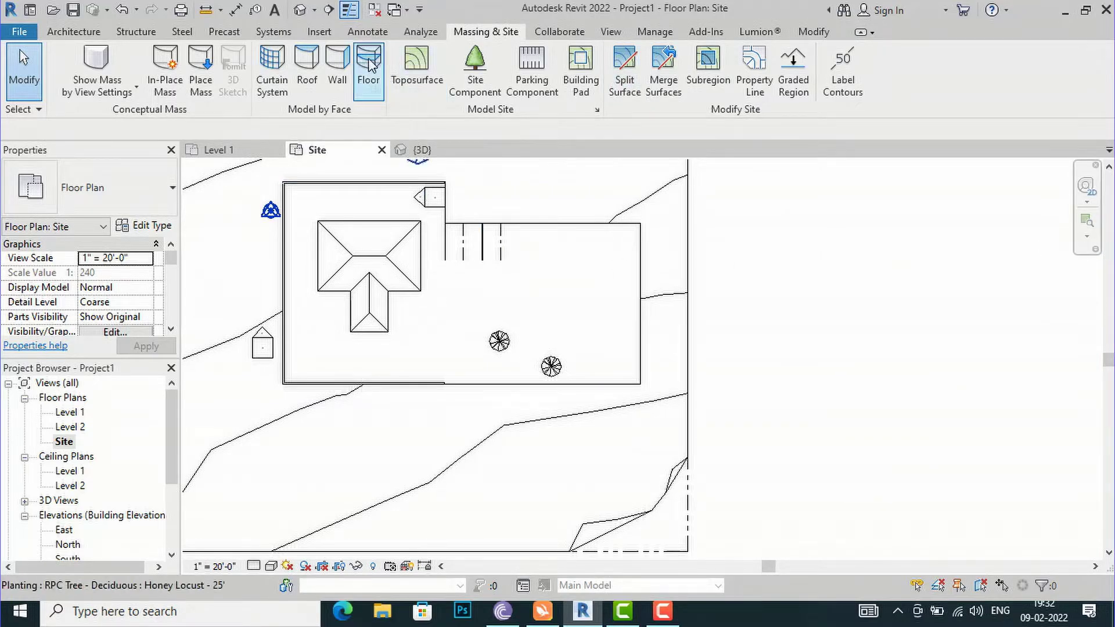
left_click(300, 11)
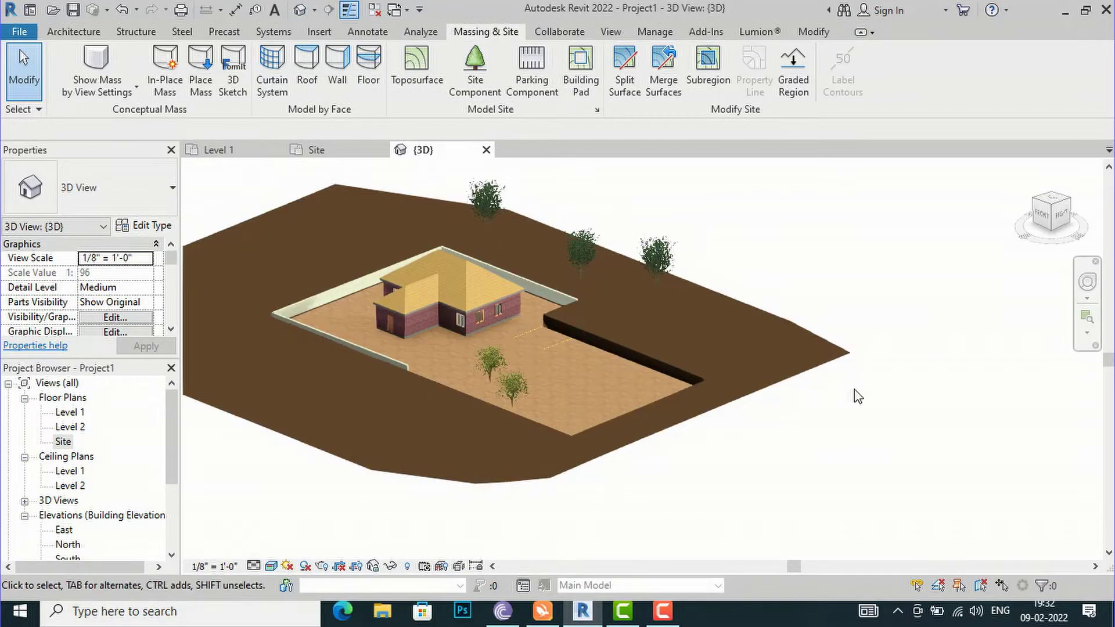
Split the terrain surface in the Site plan with a straight north-south line from edge to edge just west of the building pad
left_click(503, 430)
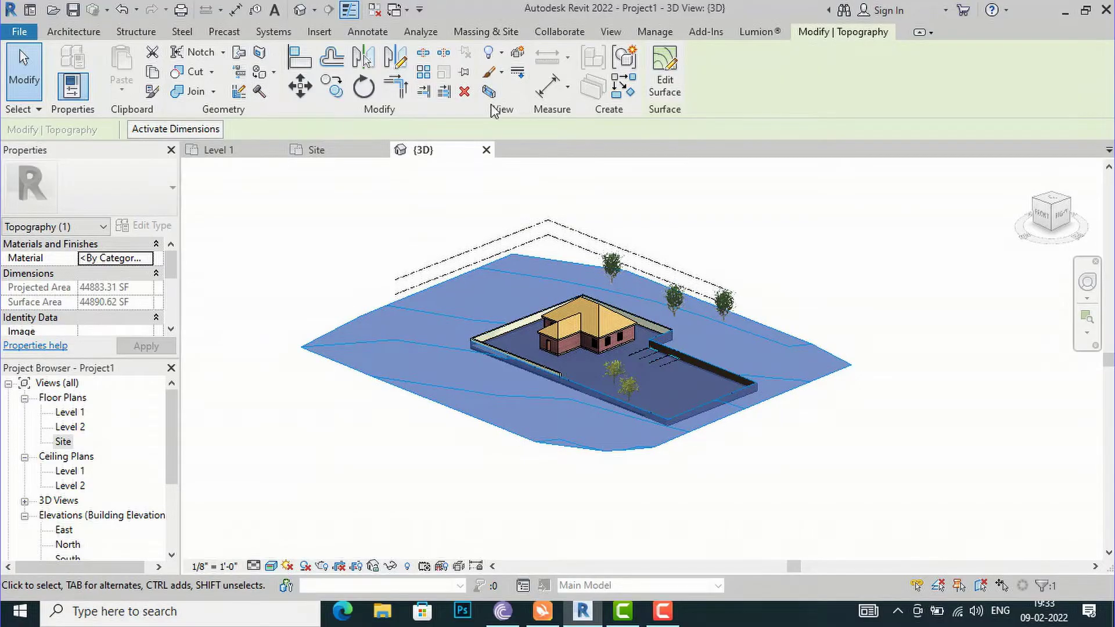
left_click(481, 32)
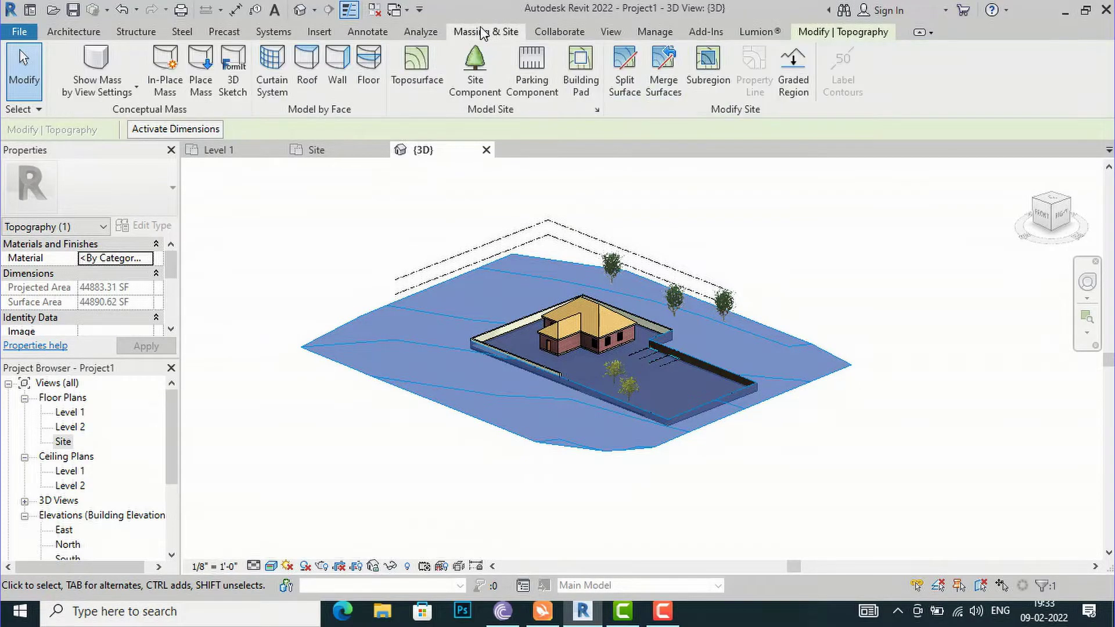
left_click(626, 87)
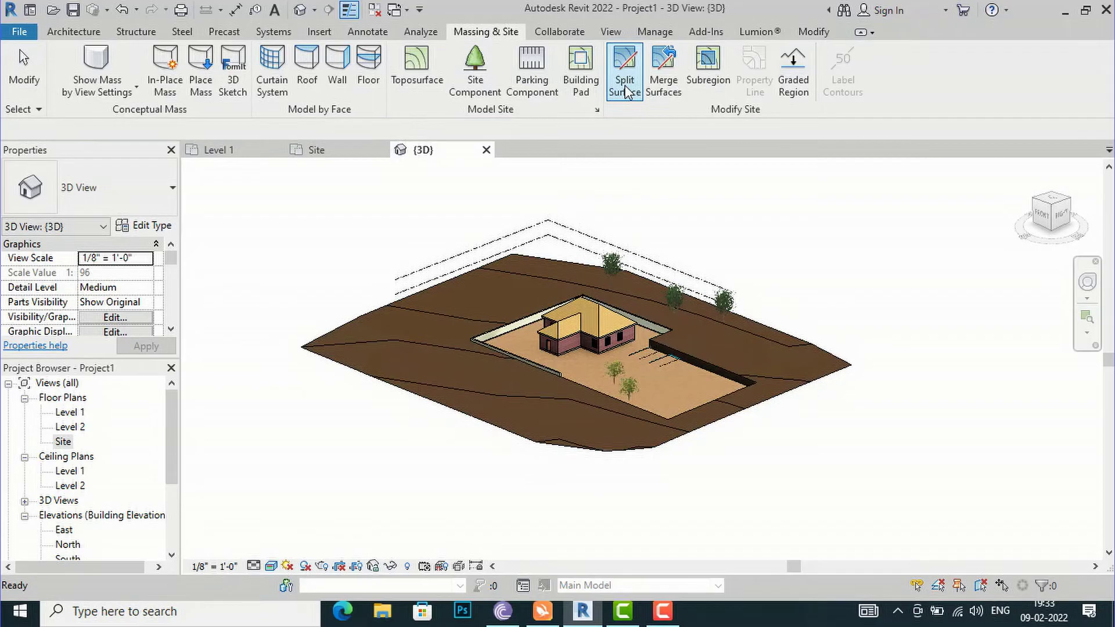
left_click(374, 380)
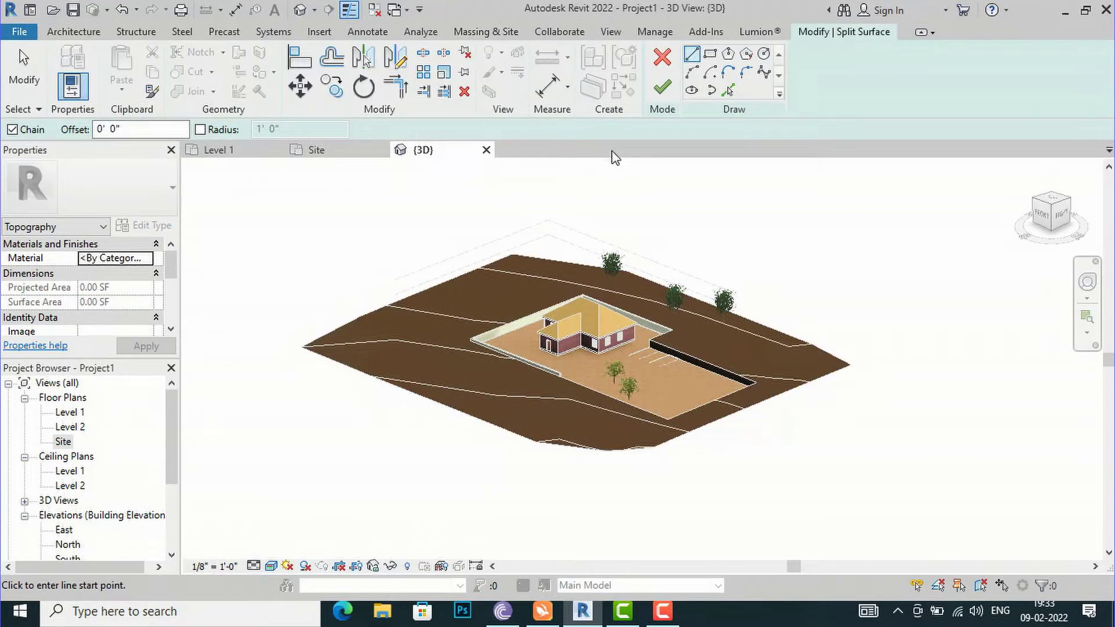
double_click(63, 441)
scroll(821, 261, "down", 2)
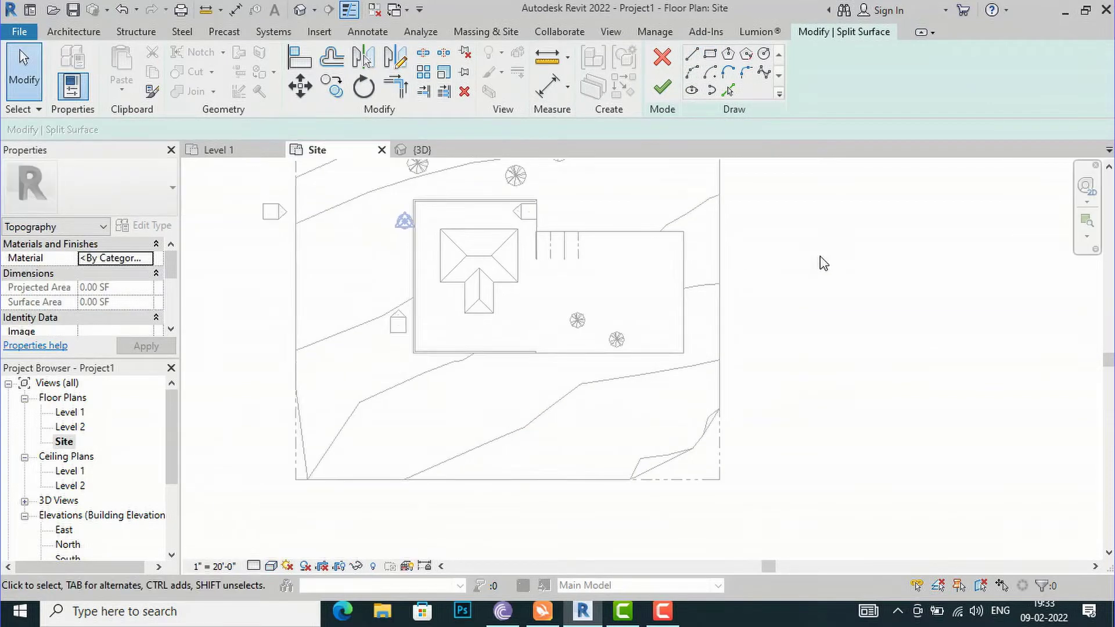
scroll(432, 471, "down", 1)
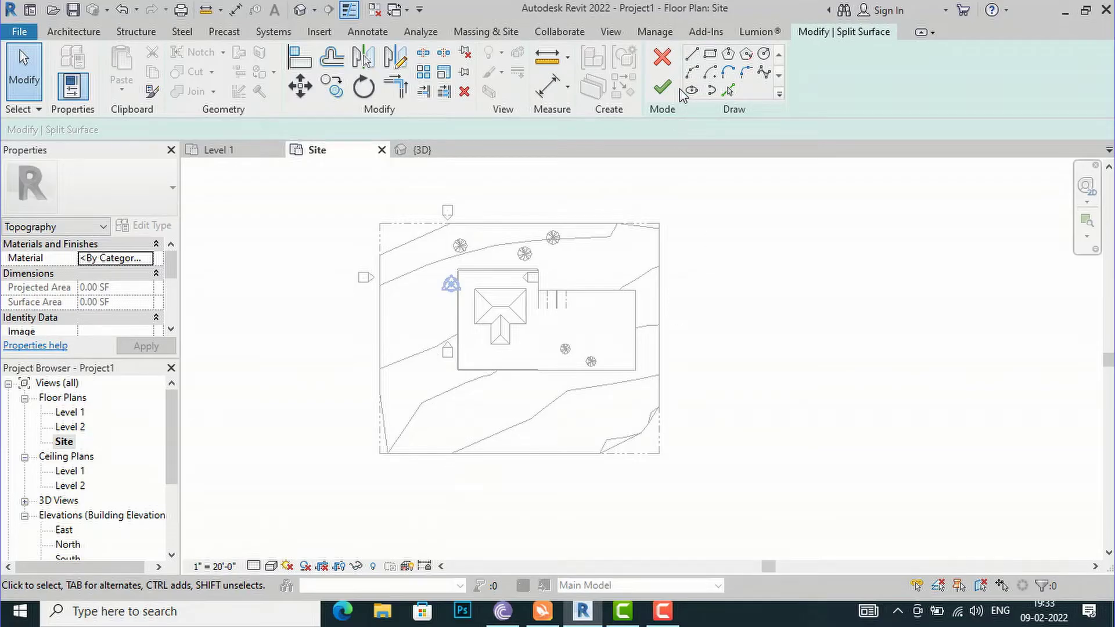
left_click(692, 54)
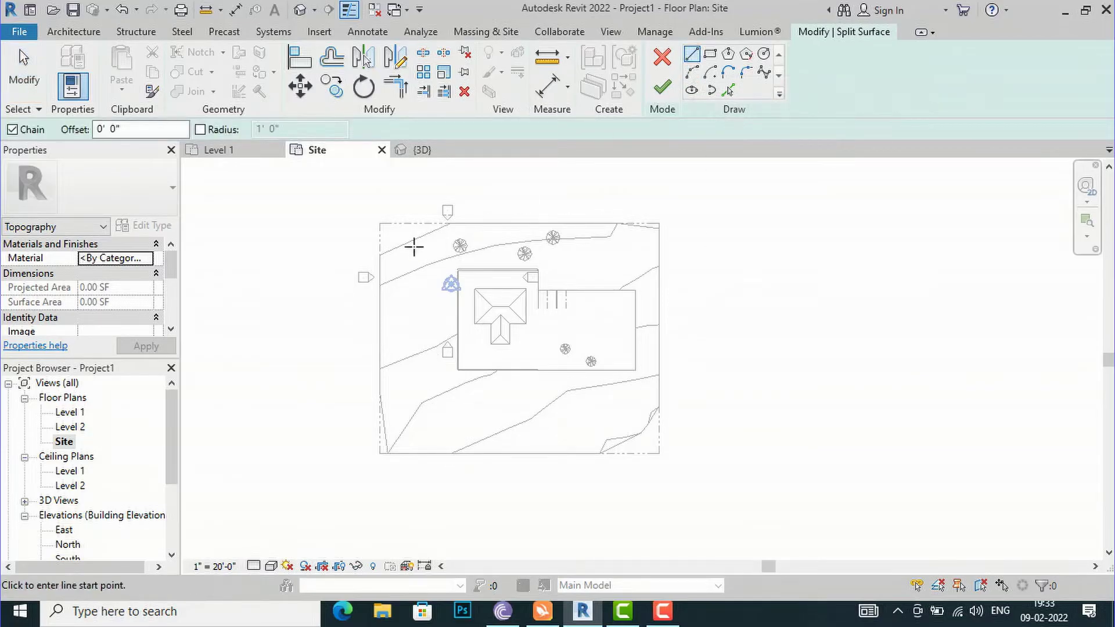
left_click(447, 224)
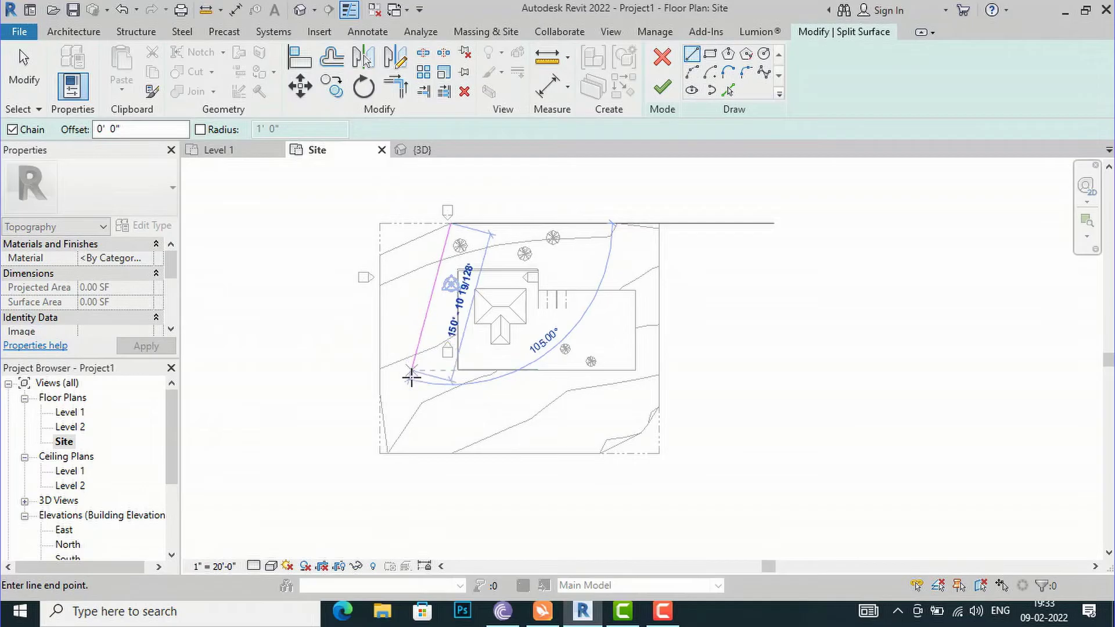
left_click(452, 453)
left_click(662, 89)
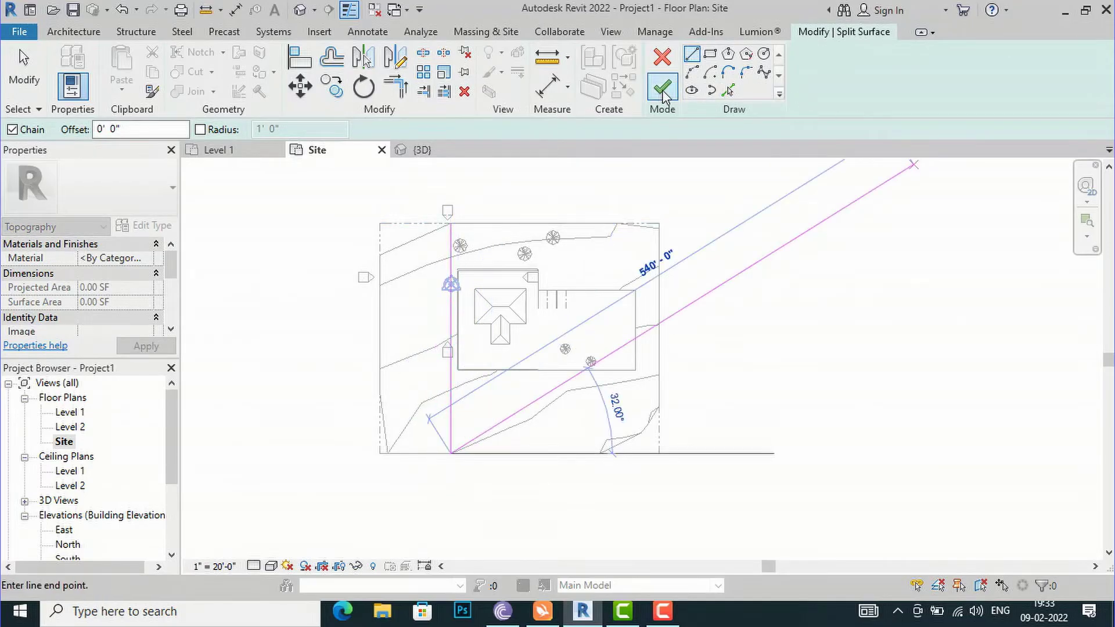
left_click(771, 408)
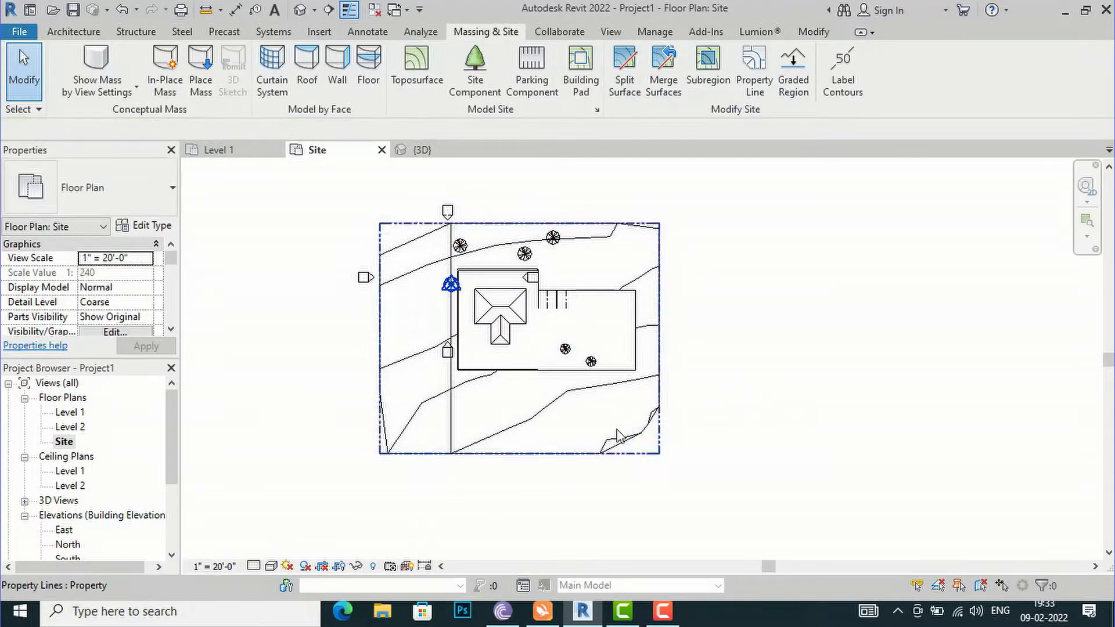
Check the two split terrain surfaces by selecting each in the Site plan, and return to the 3D view
left_click(457, 401)
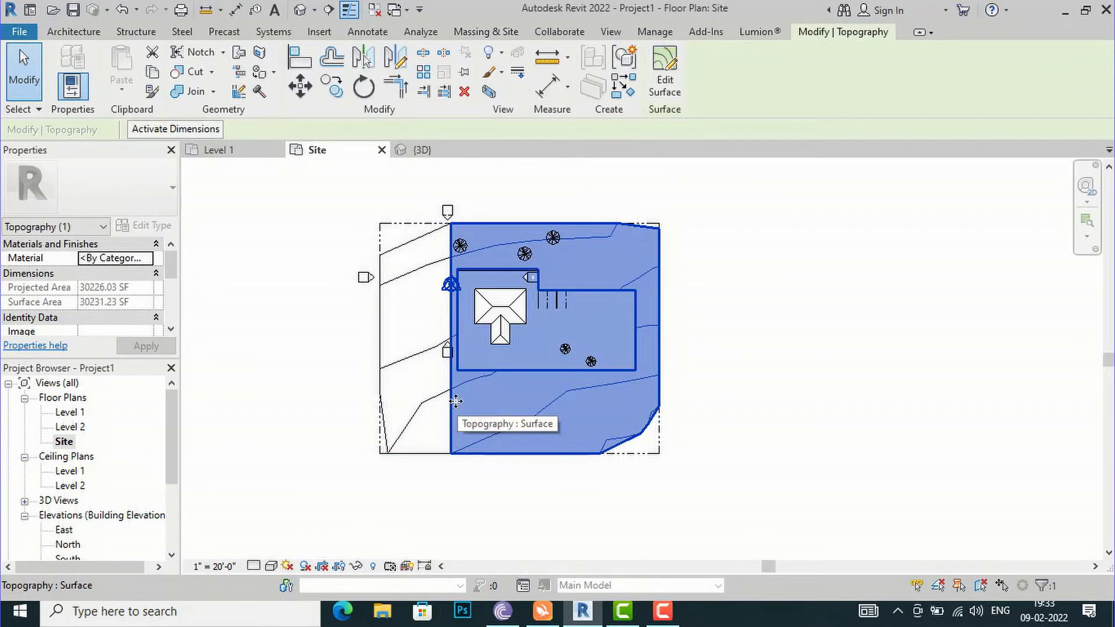
left_click(413, 358)
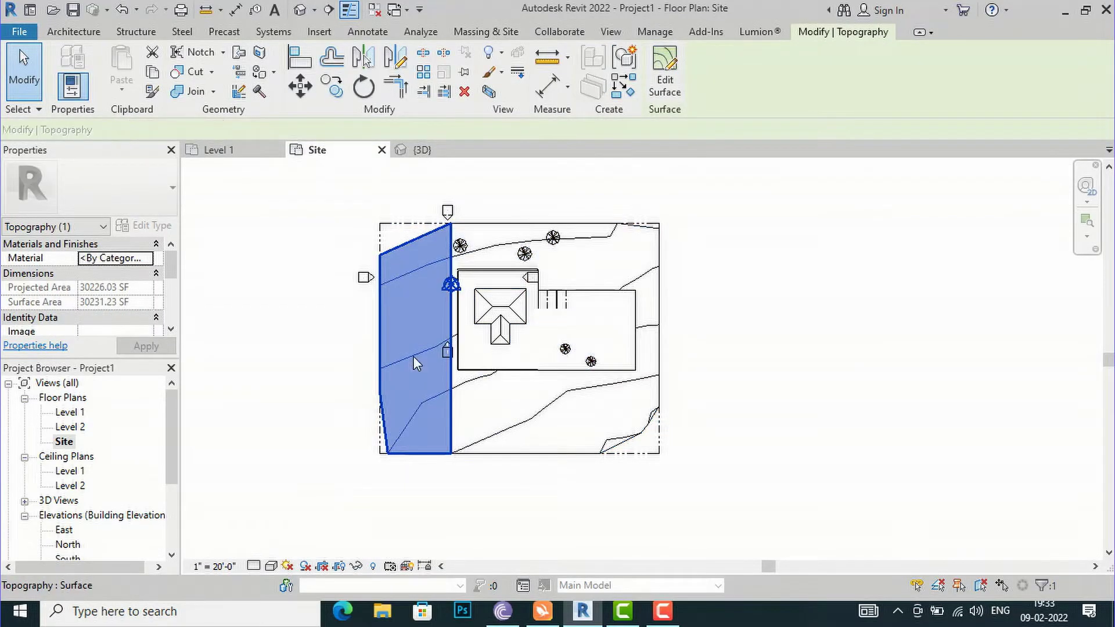
left_click(321, 345)
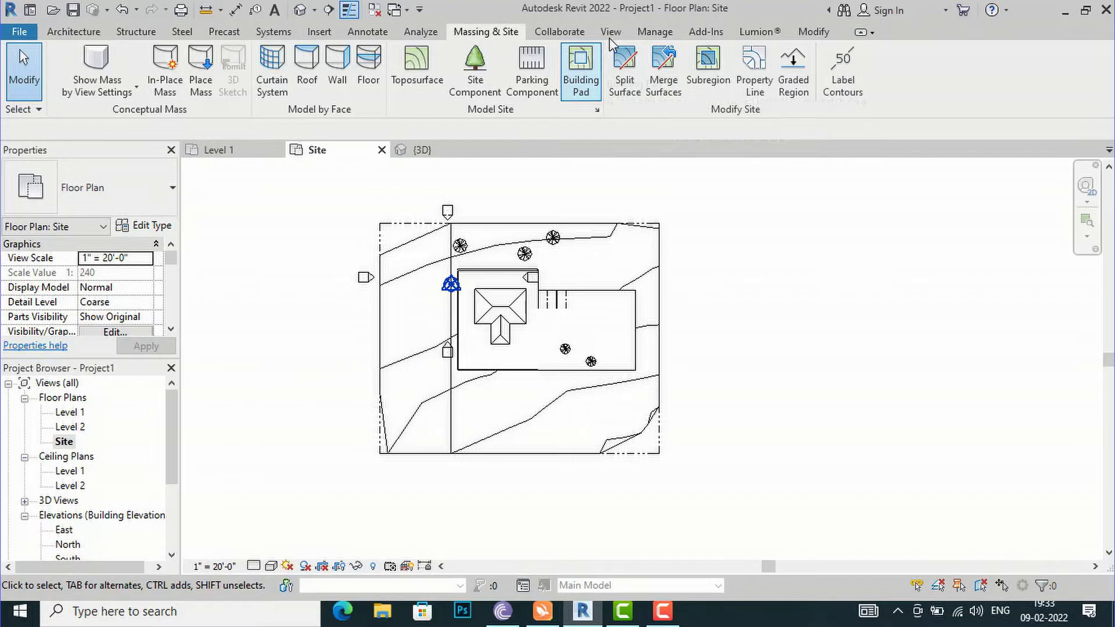
left_click(301, 11)
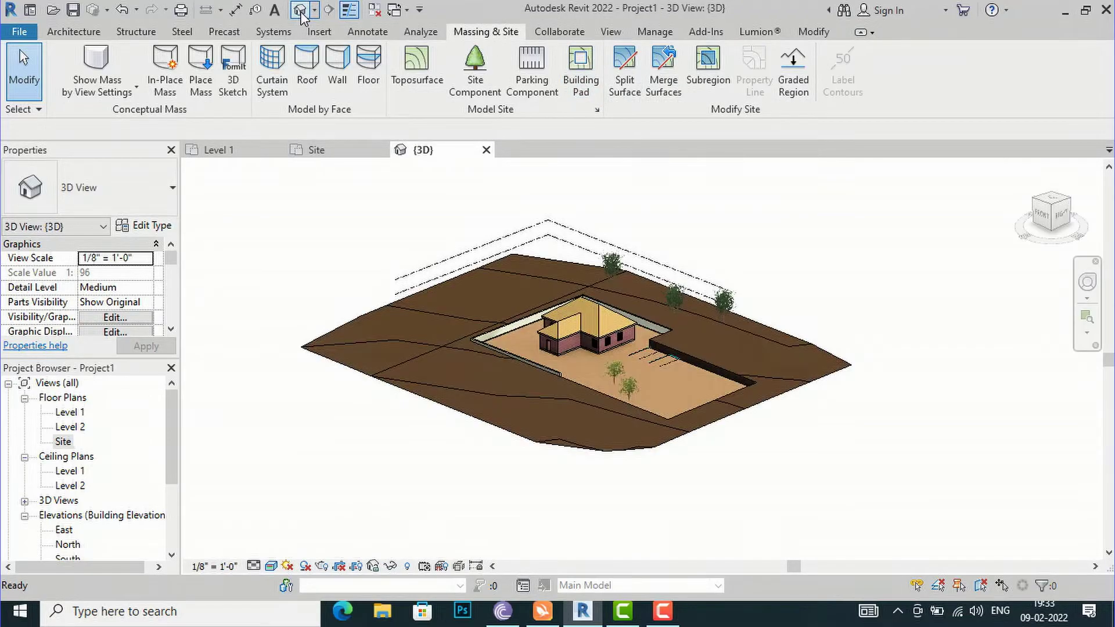
scroll(413, 444, "up", 2)
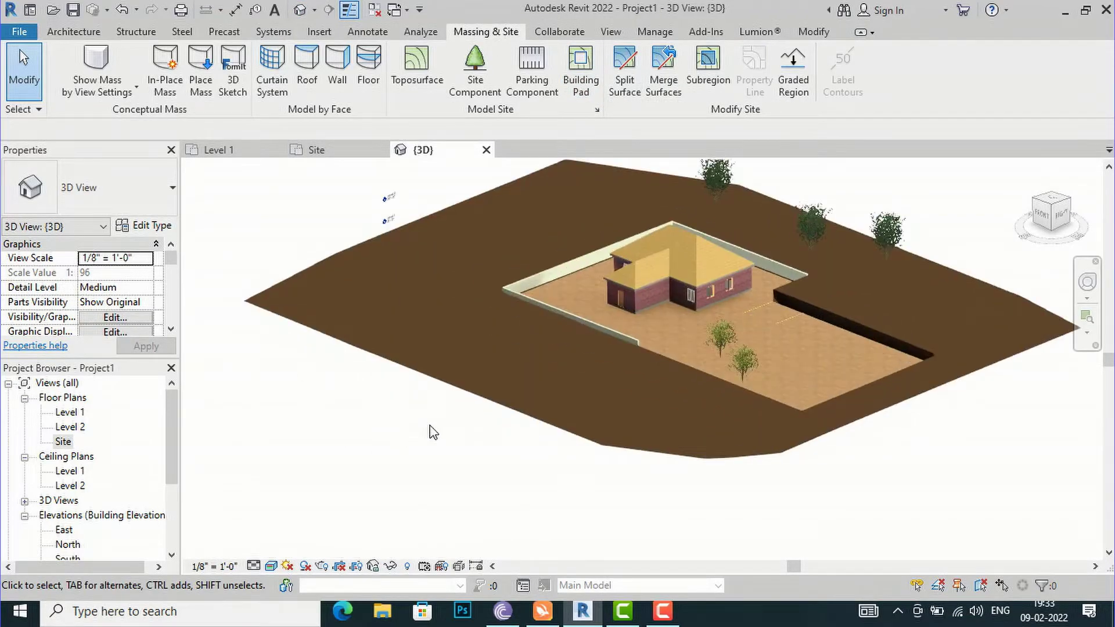
Create a new material from the Material property of the split-off terrain surface west of the pad
left_click(413, 229)
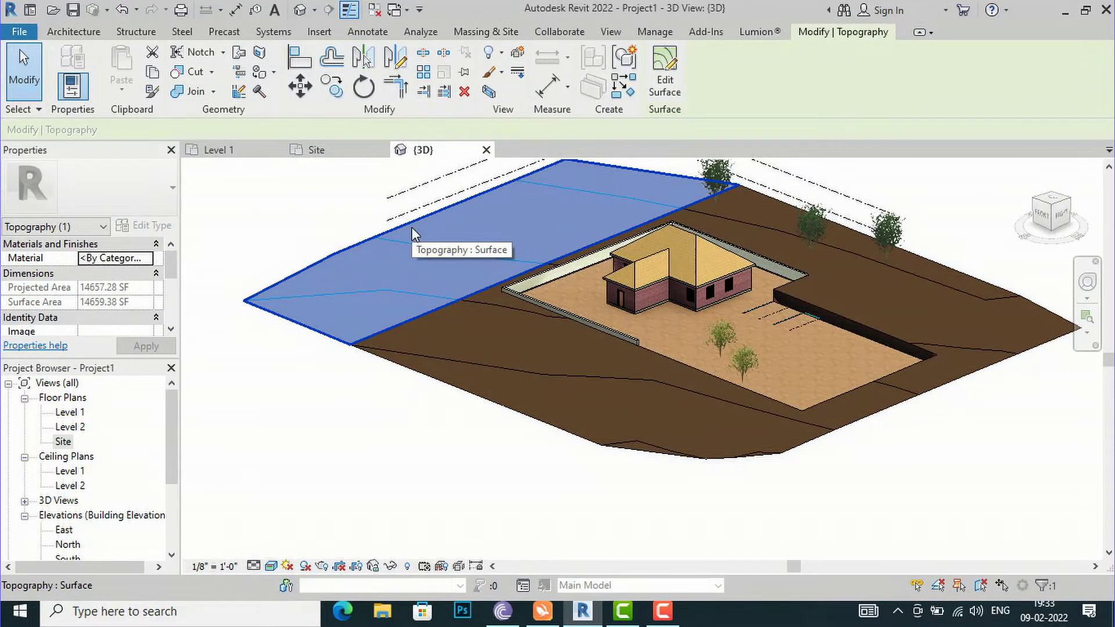
left_click(143, 259)
left_click(149, 258)
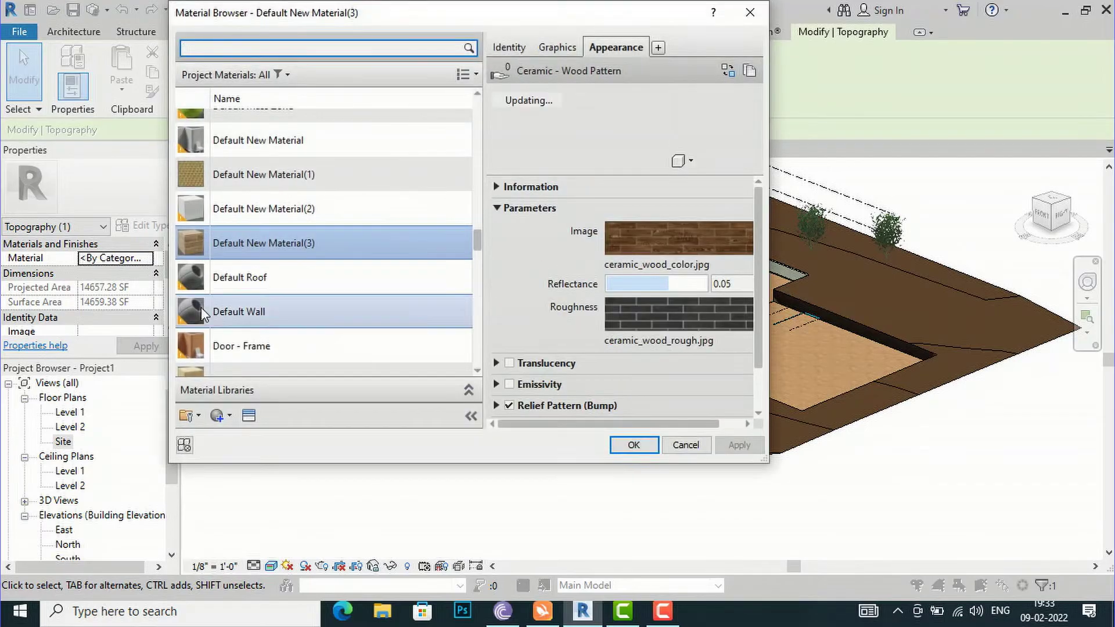
left_click(229, 416)
left_click(250, 433)
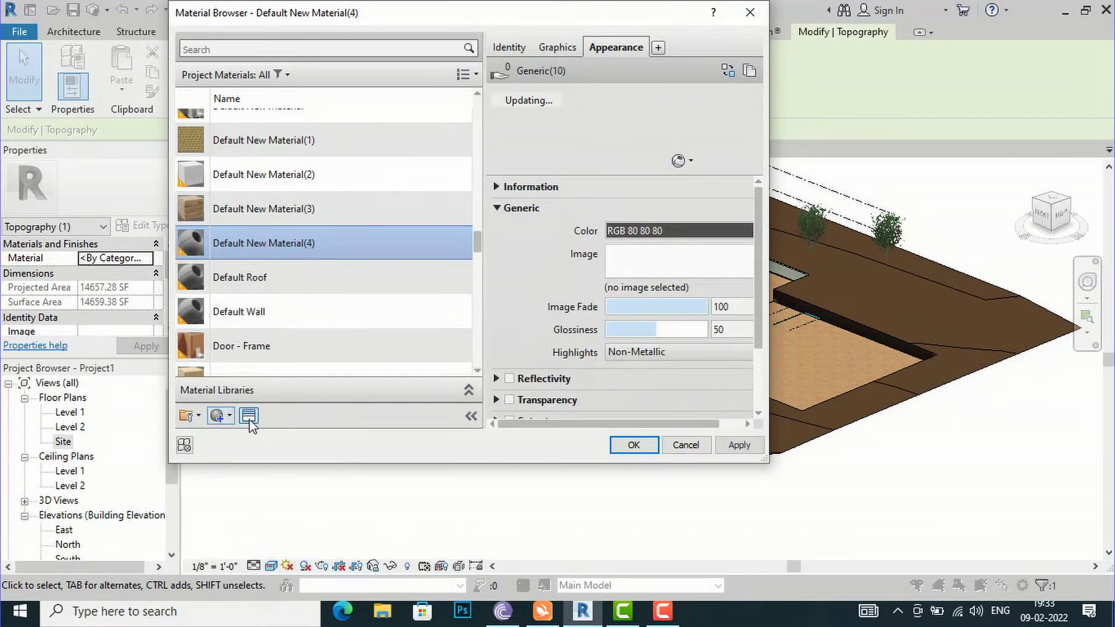
Find the Grass - Dark Rye appearance asset with the search "grass", assign it to the new material and apply the material to the western terrain
left_click(249, 416)
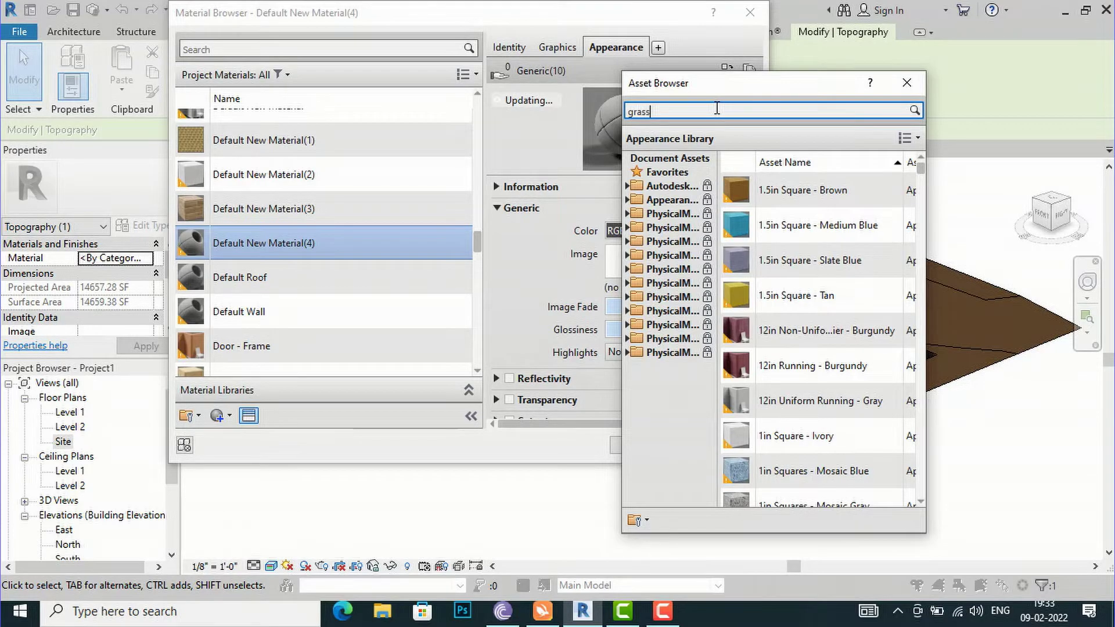
key("Return")
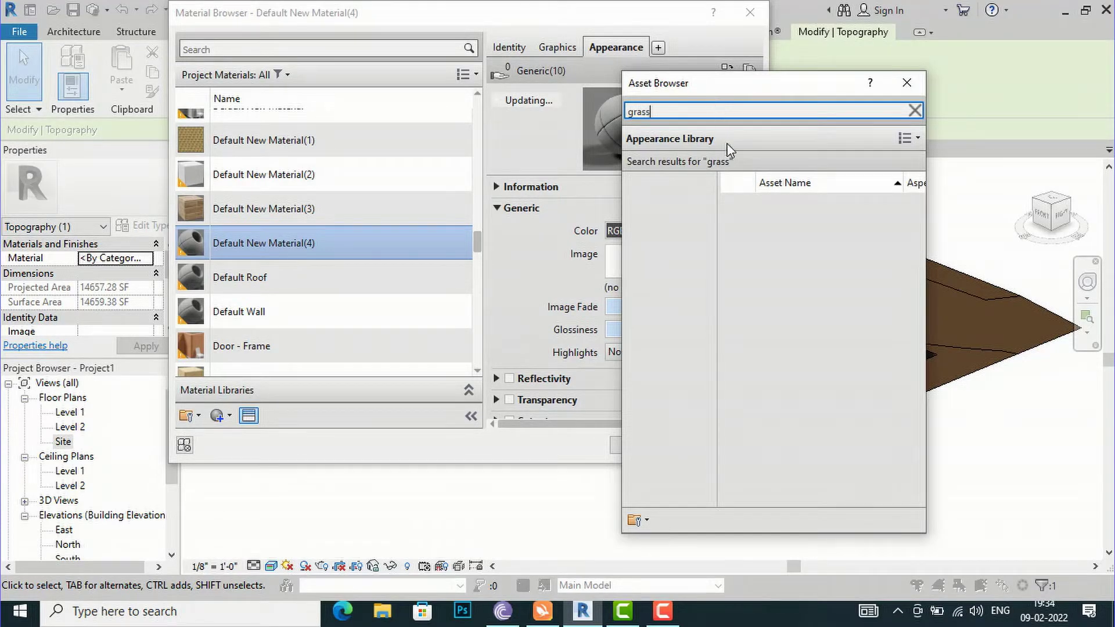
double_click(802, 316)
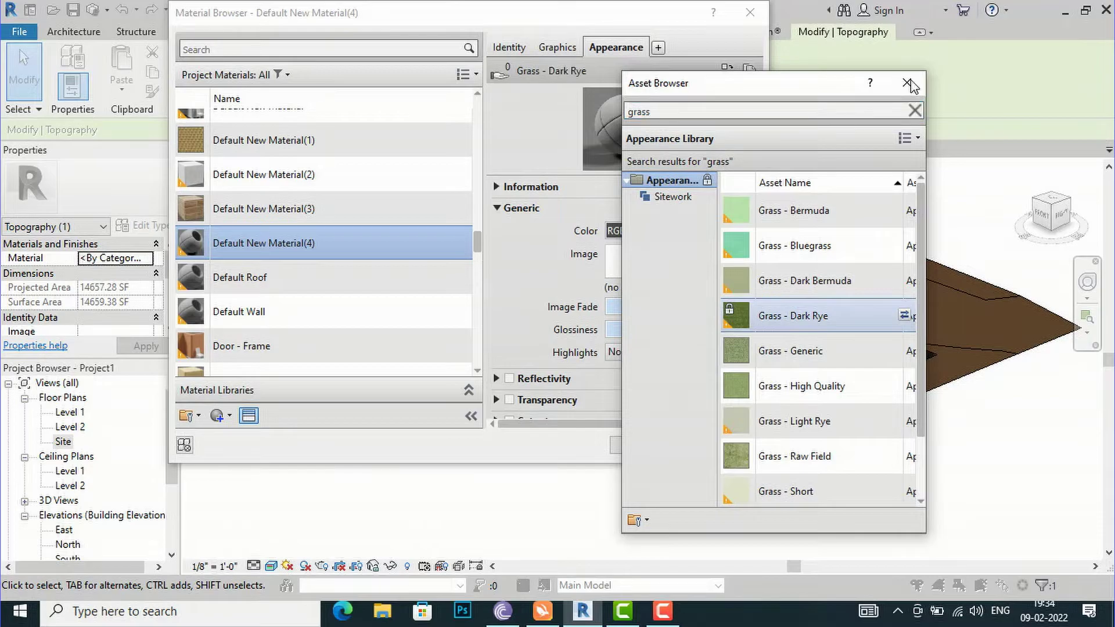
left_click(907, 82)
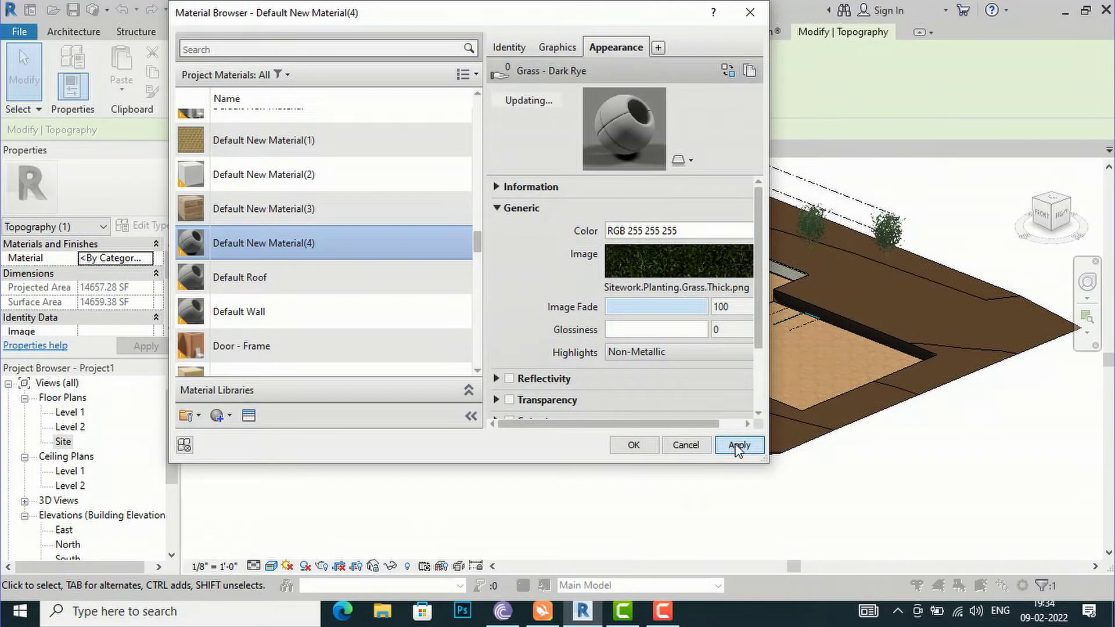
left_click(633, 446)
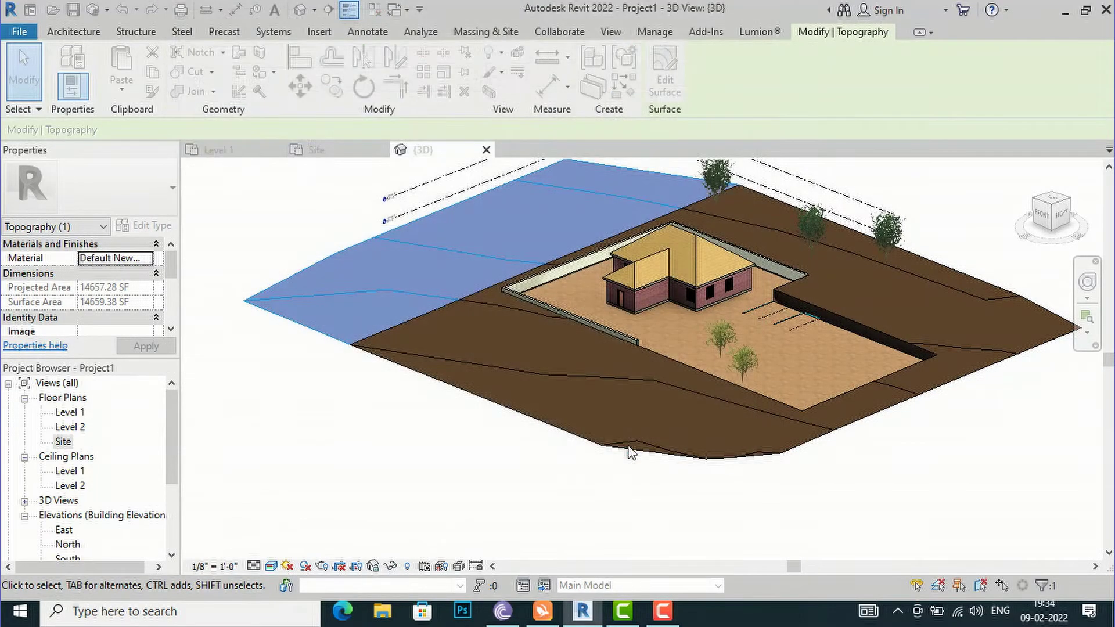
left_click(464, 481)
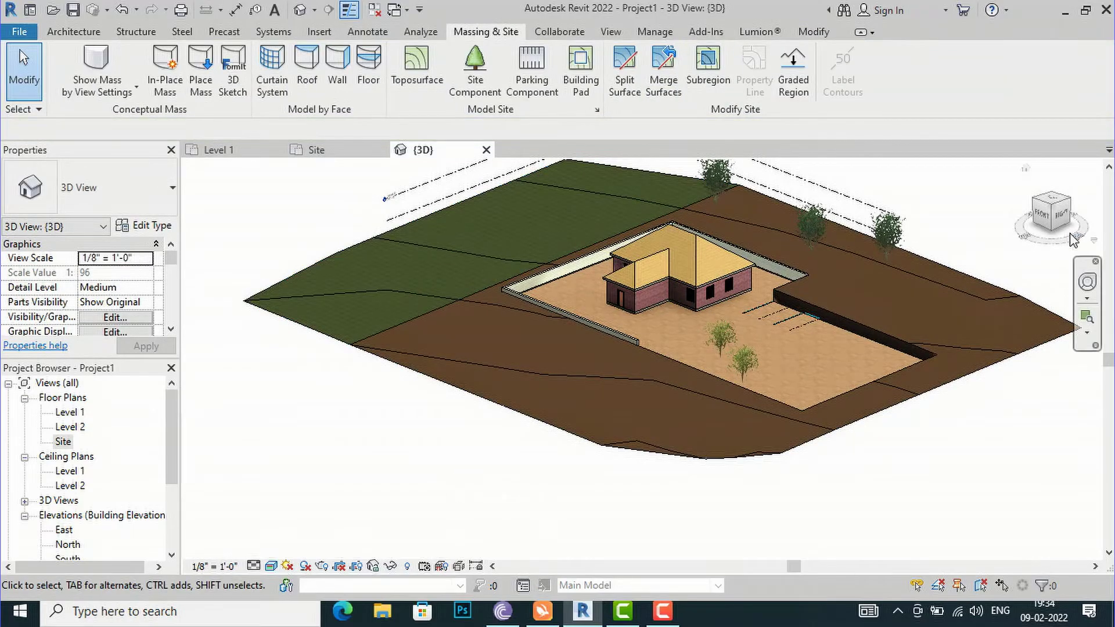
Select the grass surface and the surface around the pad in turn to examine them as separate topographies
left_click(311, 270)
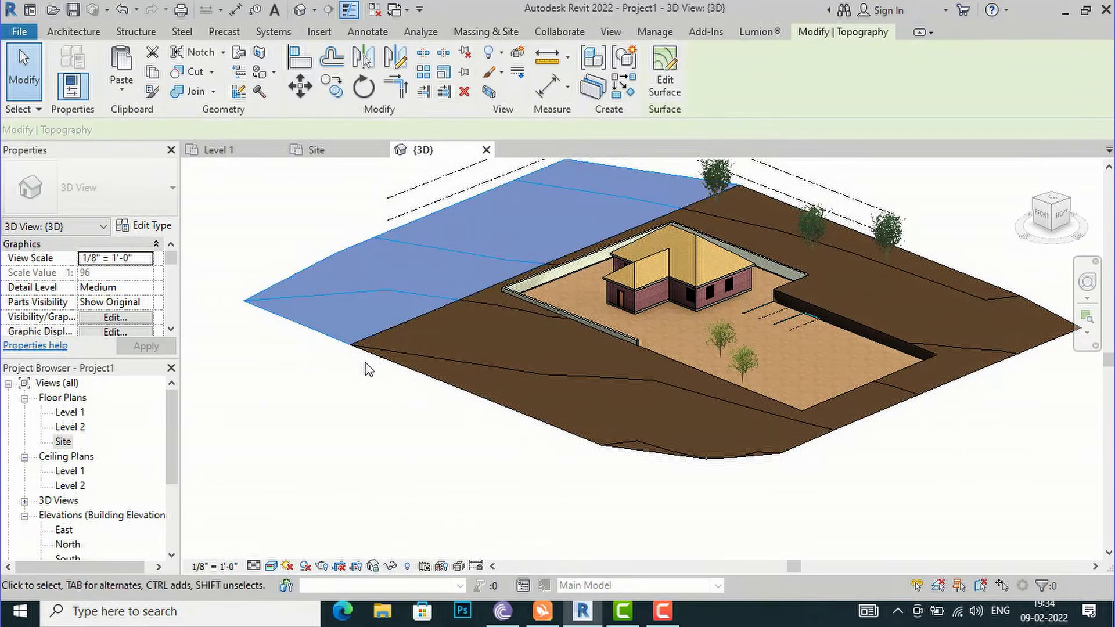
left_click(369, 387)
left_click(369, 387)
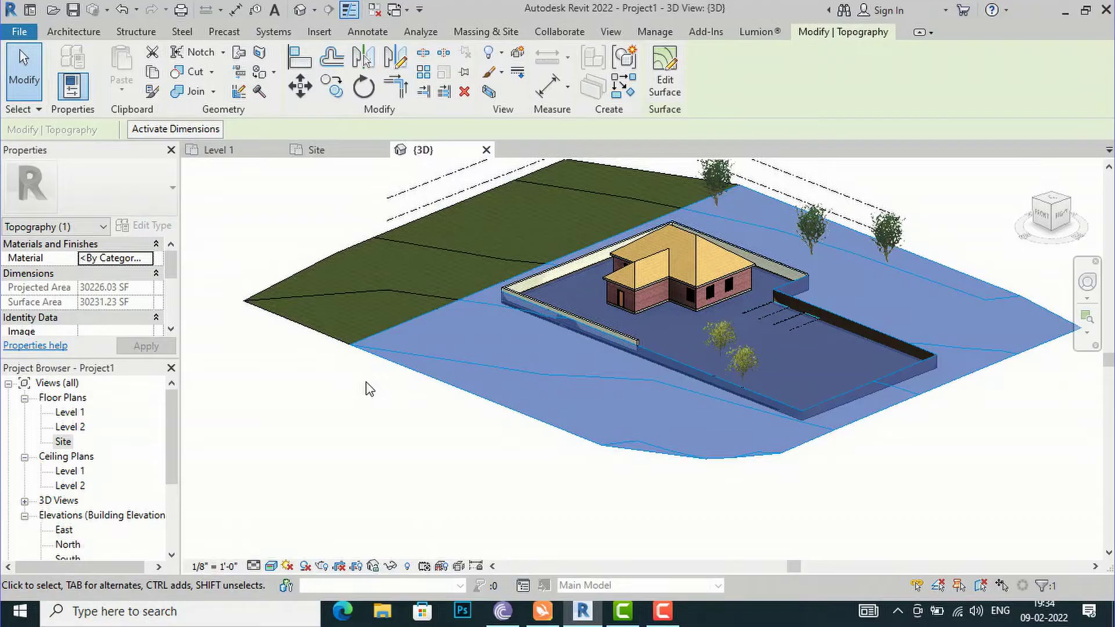
left_click(368, 388)
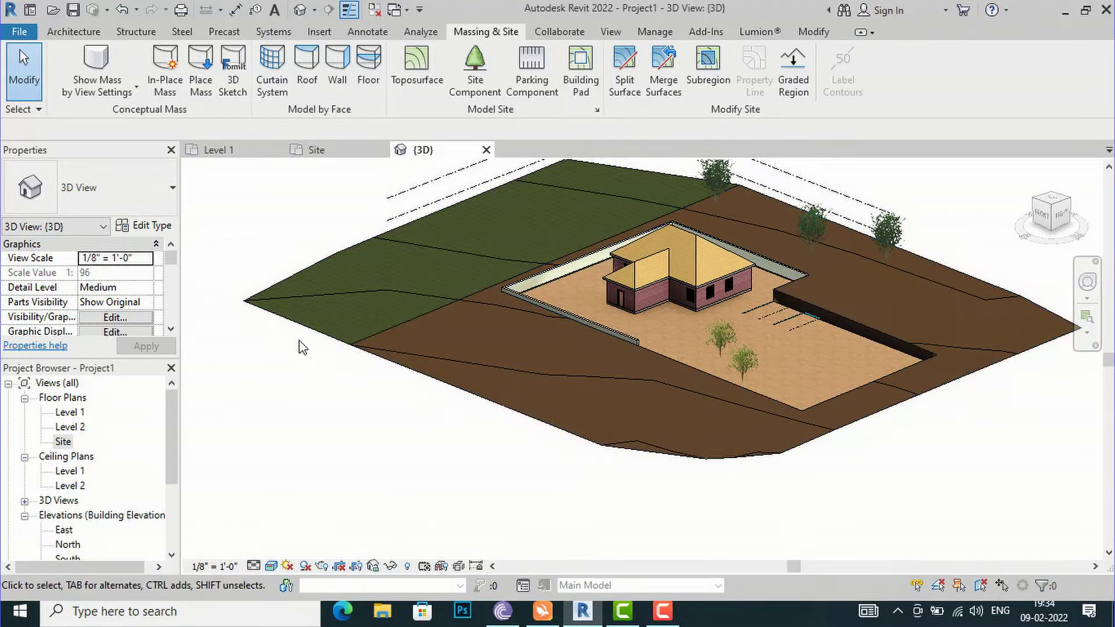
Try merging the two terrain surfaces with the grass surface as the primary one
left_click(660, 93)
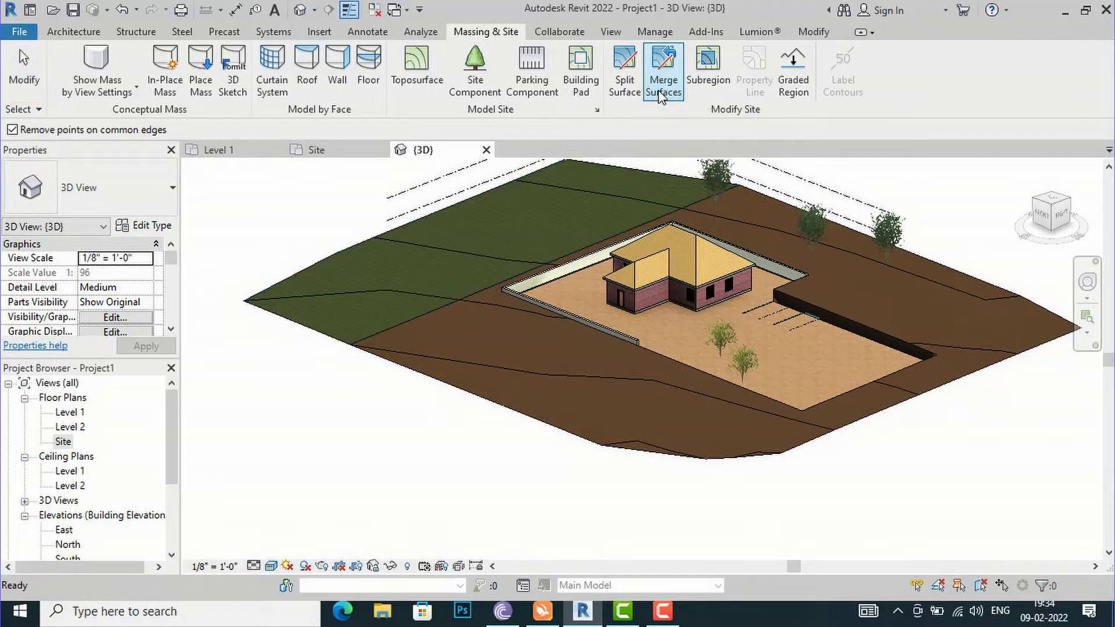
left_click(355, 245)
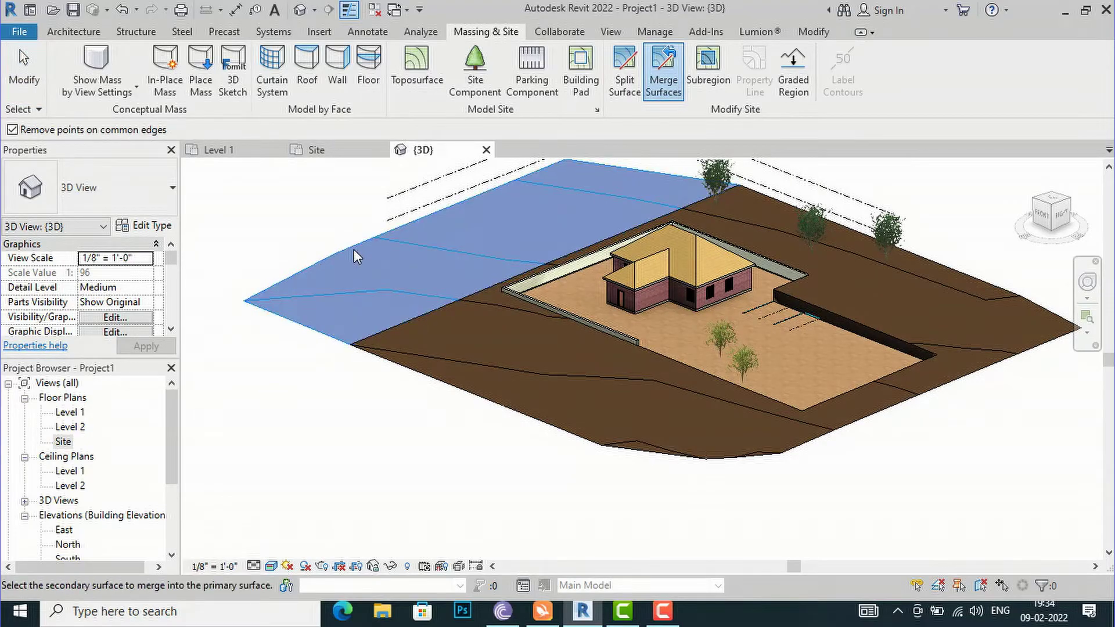
left_click(454, 386)
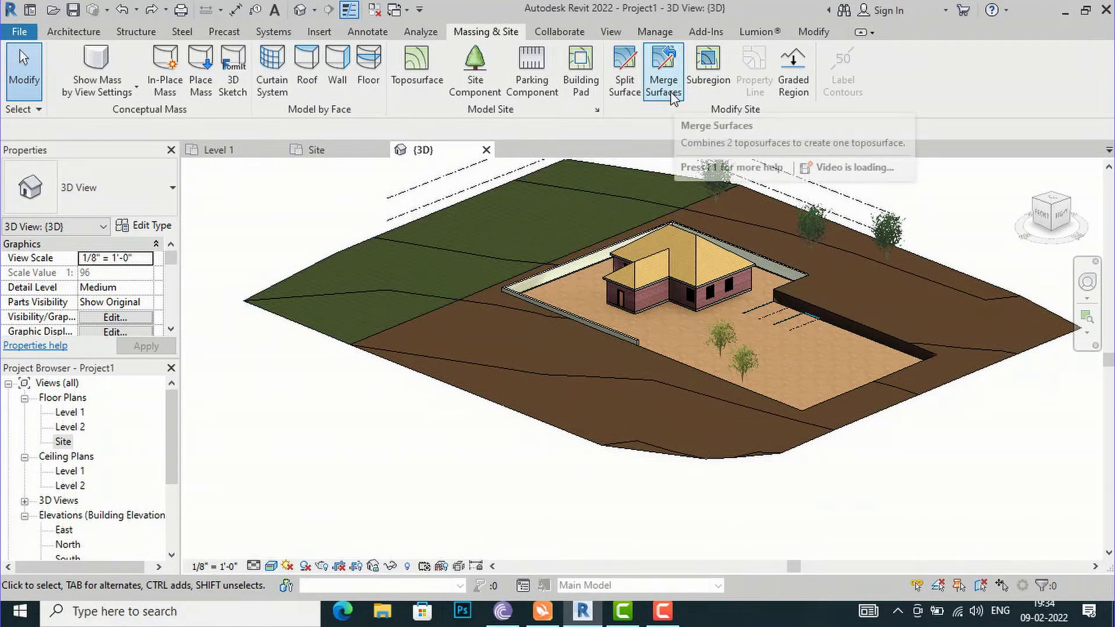
Merge the terrain surfaces with the brown surface around the pad as the primary one, and undo the merge
left_click(663, 75)
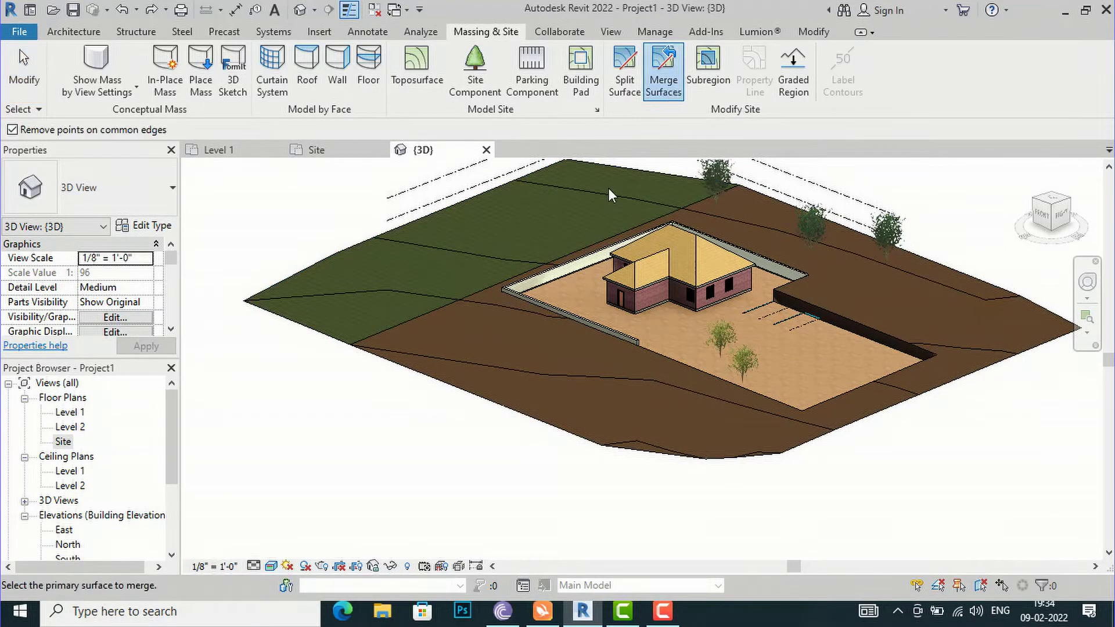
left_click(525, 417)
left_click(334, 344)
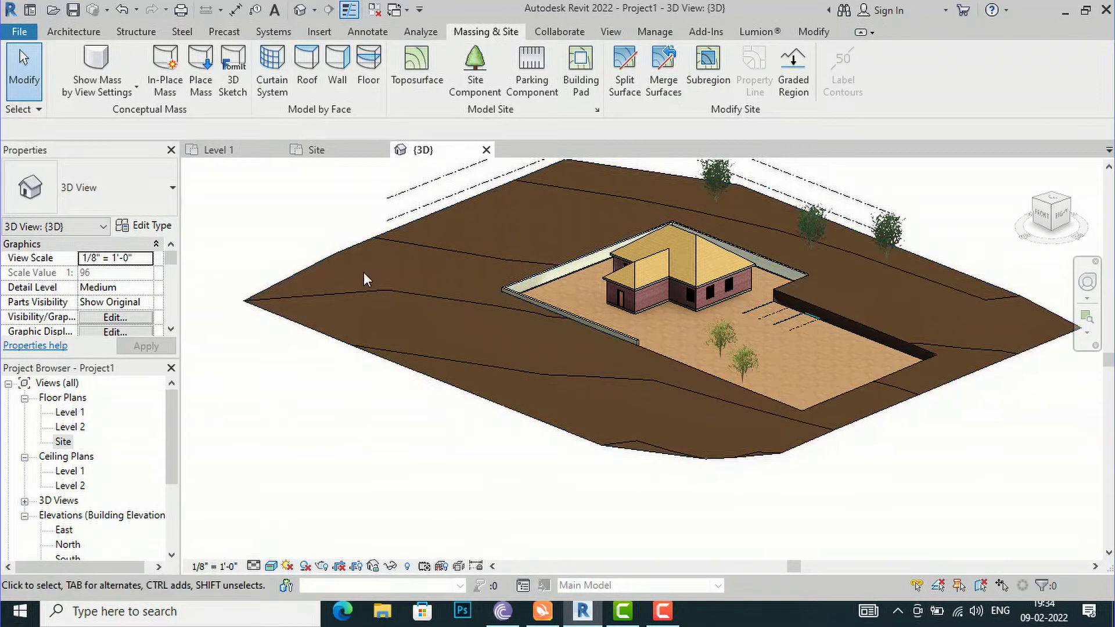
key("ctrl+z")
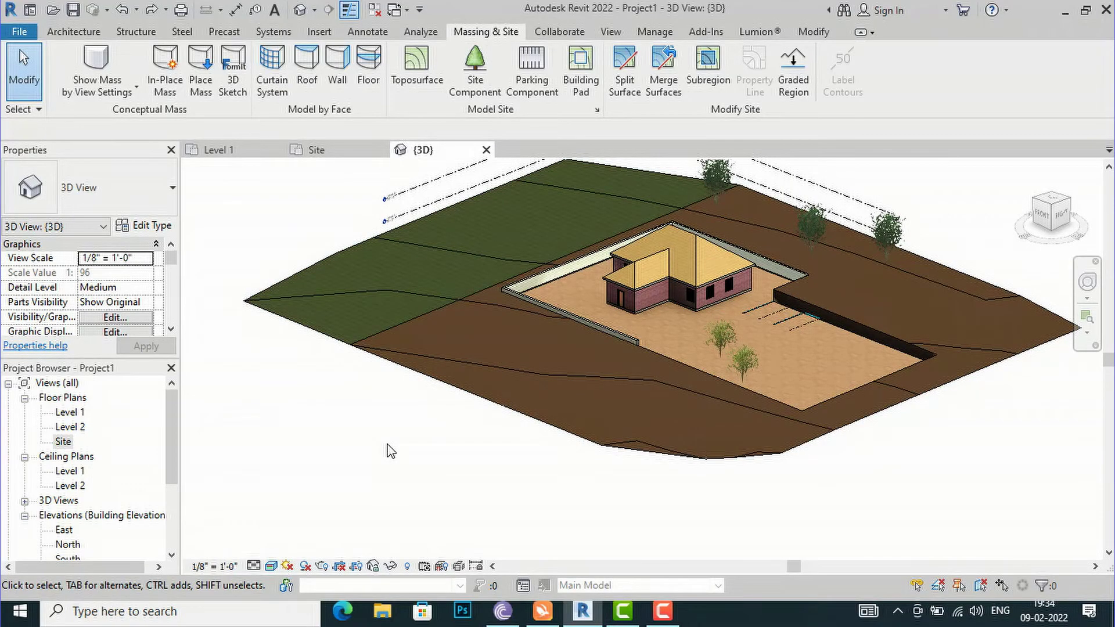
Select the grass and brown terrain surfaces in turn to check that they are separate again, and clear the selection
left_click(338, 342)
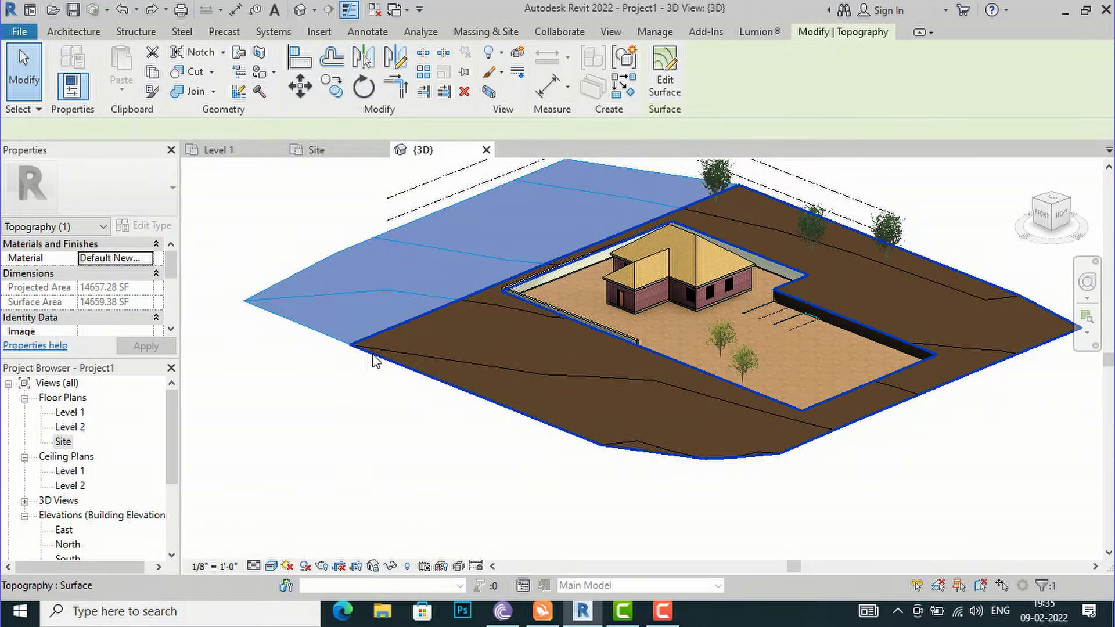
left_click(372, 375)
left_click(357, 457)
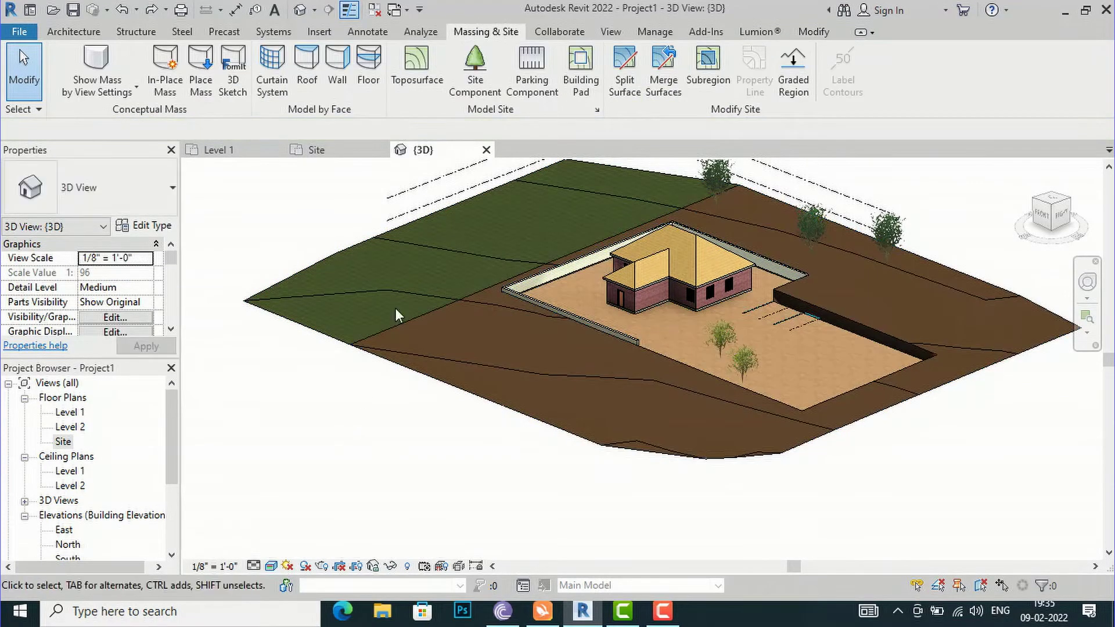
Merge the two terrain surfaces with the grass surface as the primary one
left_click(656, 84)
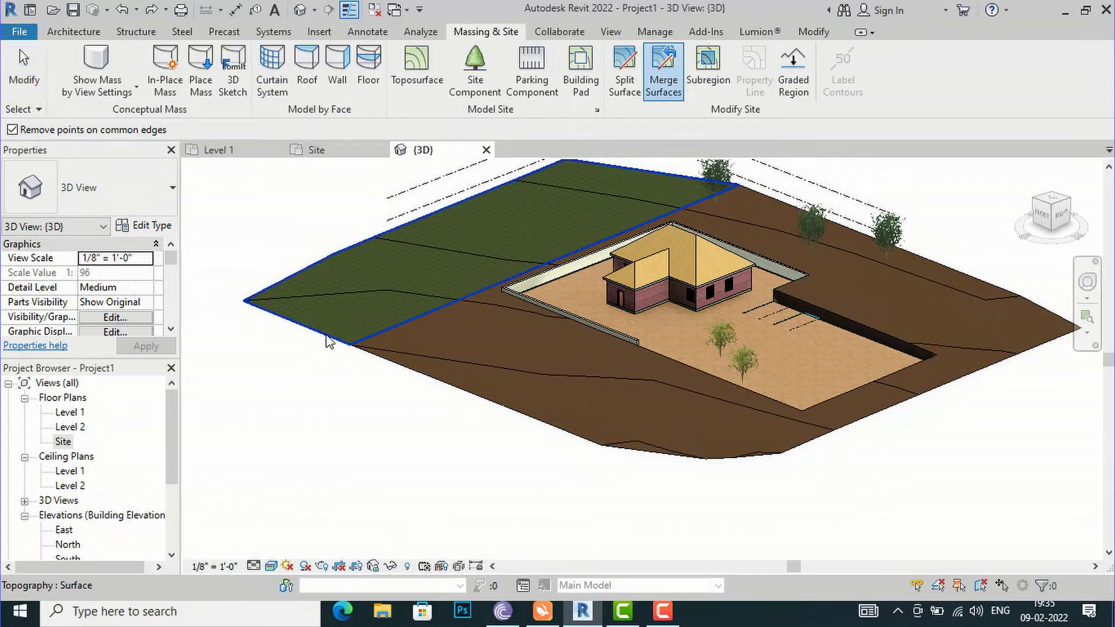
left_click(333, 330)
left_click(469, 407)
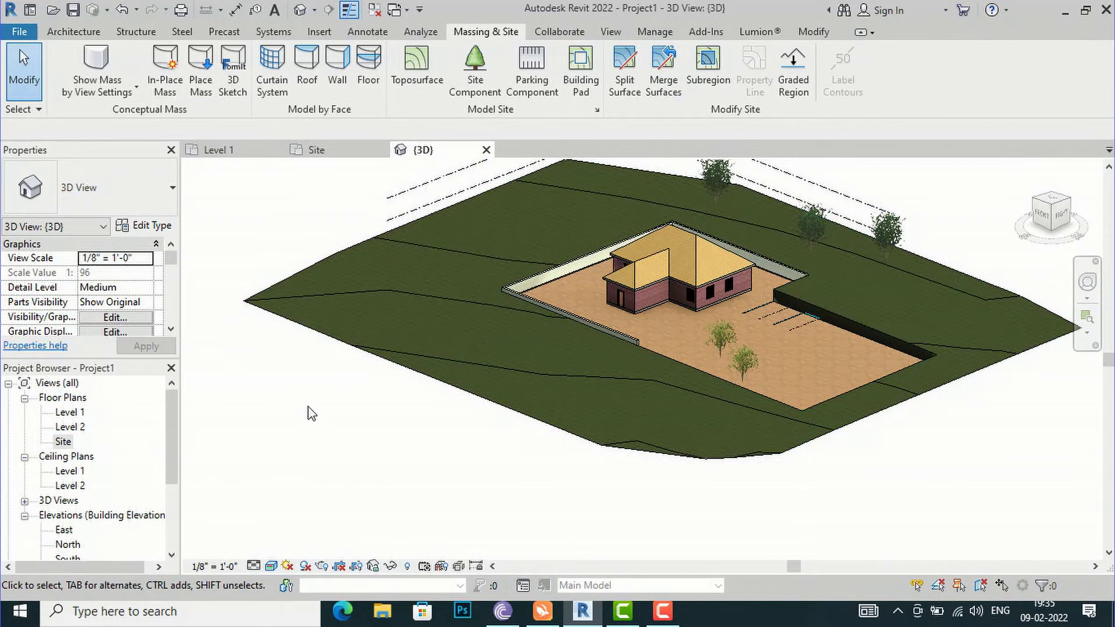
scroll(313, 412, "down", 2)
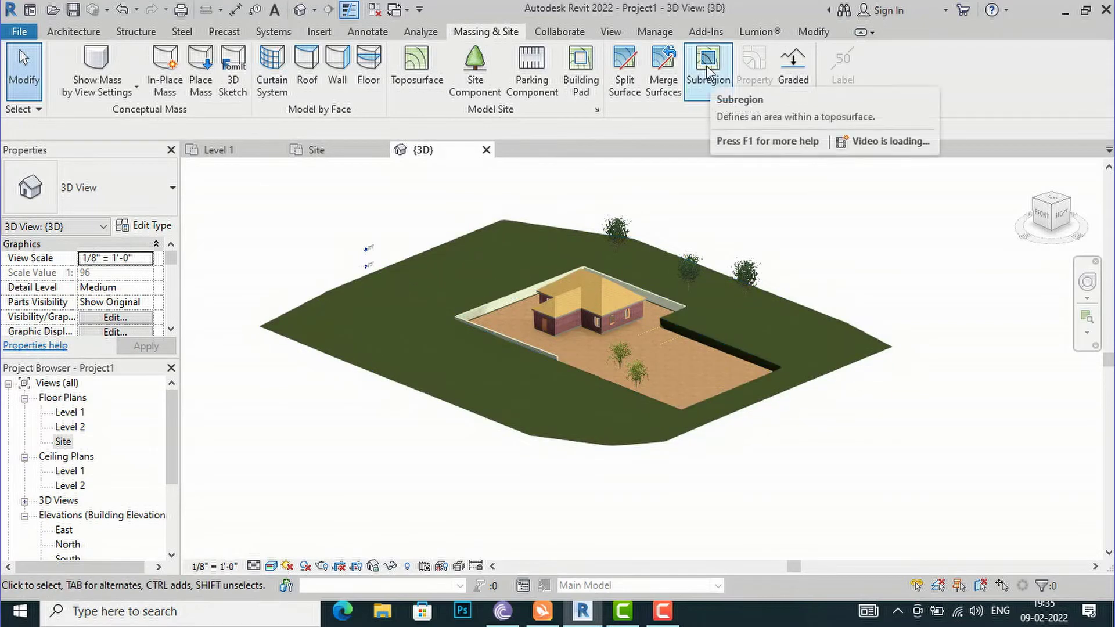
Start a subregion in the Site plan and sketch one path edge from the pad diagonally, then vertically to the terrain's lower boundary
double_click(64, 442)
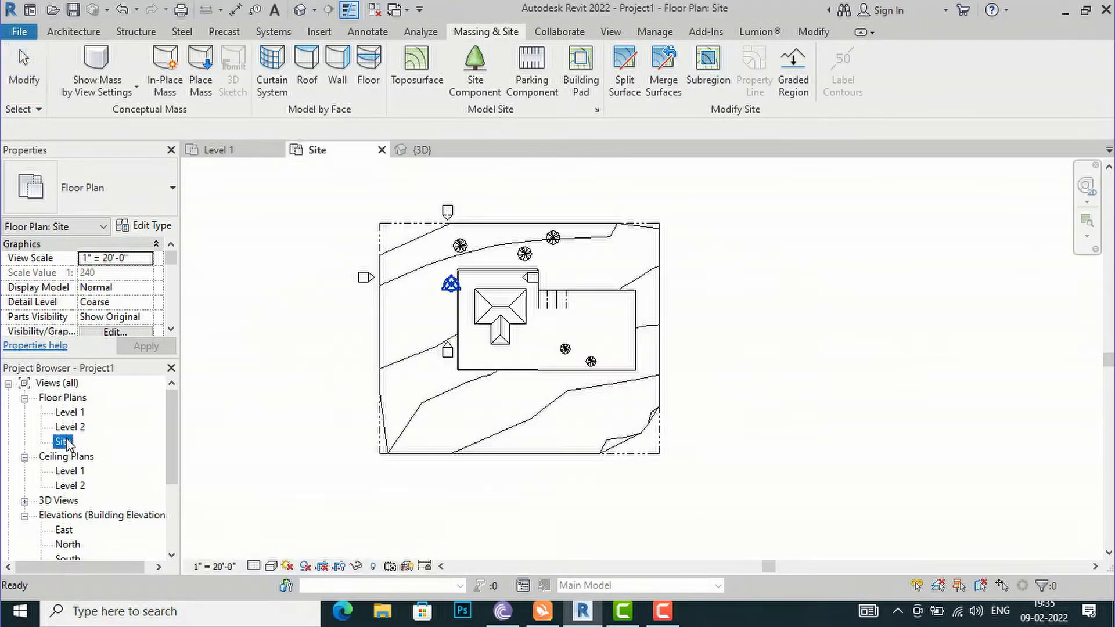
scroll(641, 417, "up", 1)
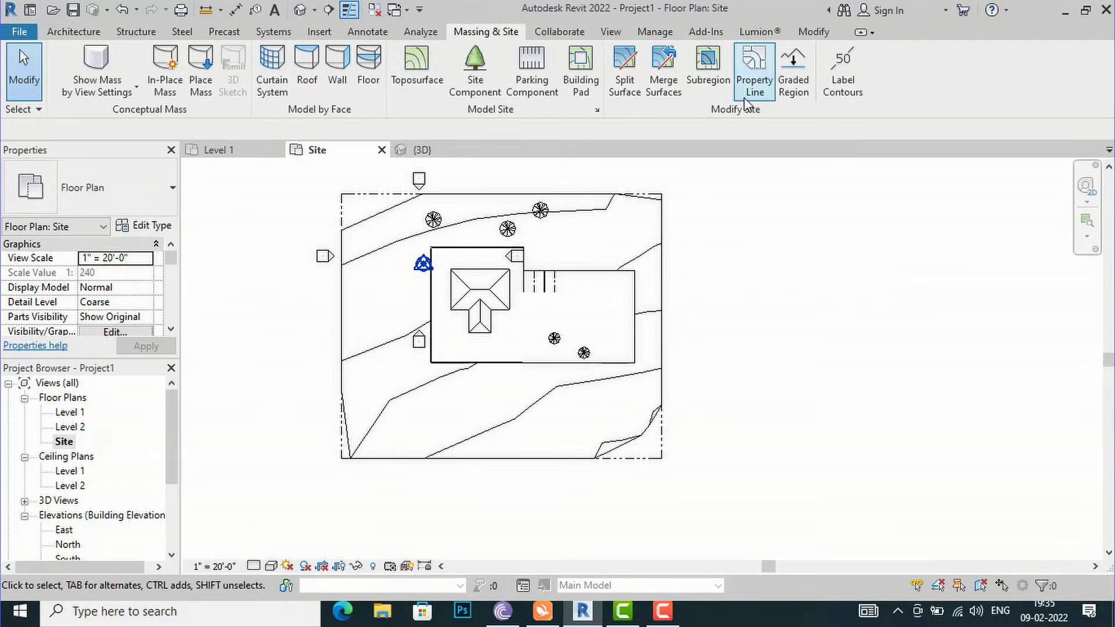
left_click(709, 69)
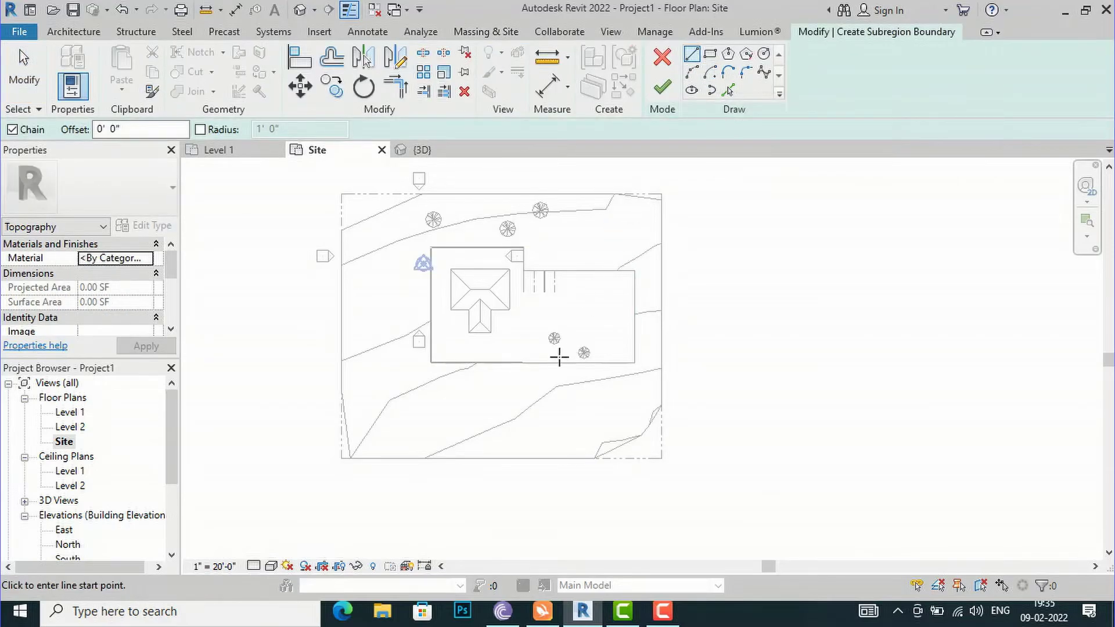
left_click(692, 71)
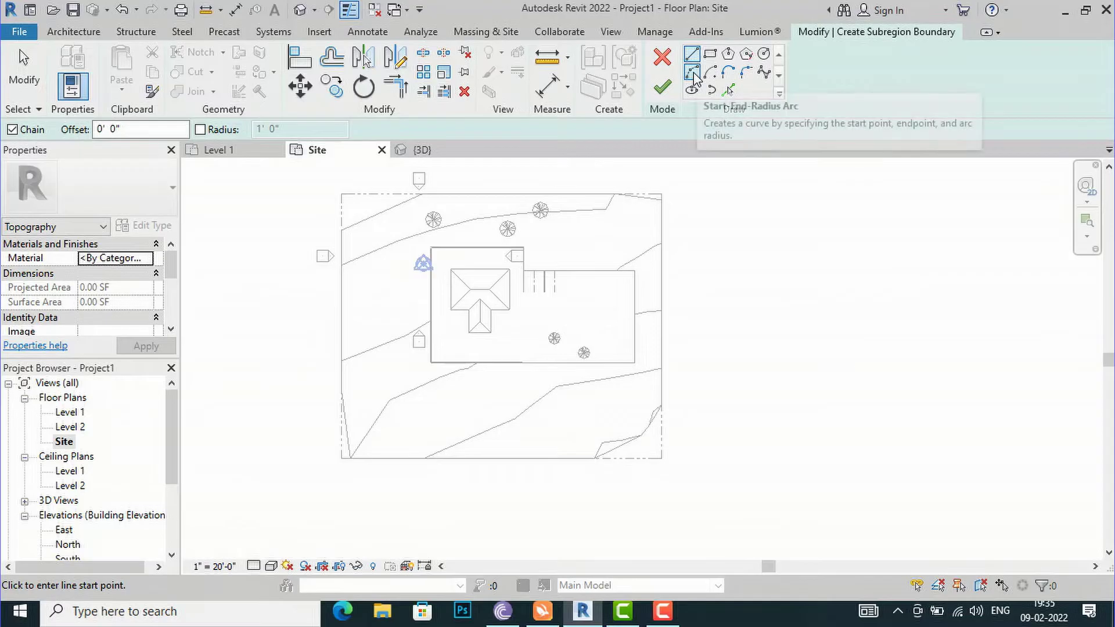
left_click(699, 54)
left_click(543, 364)
left_click(471, 397)
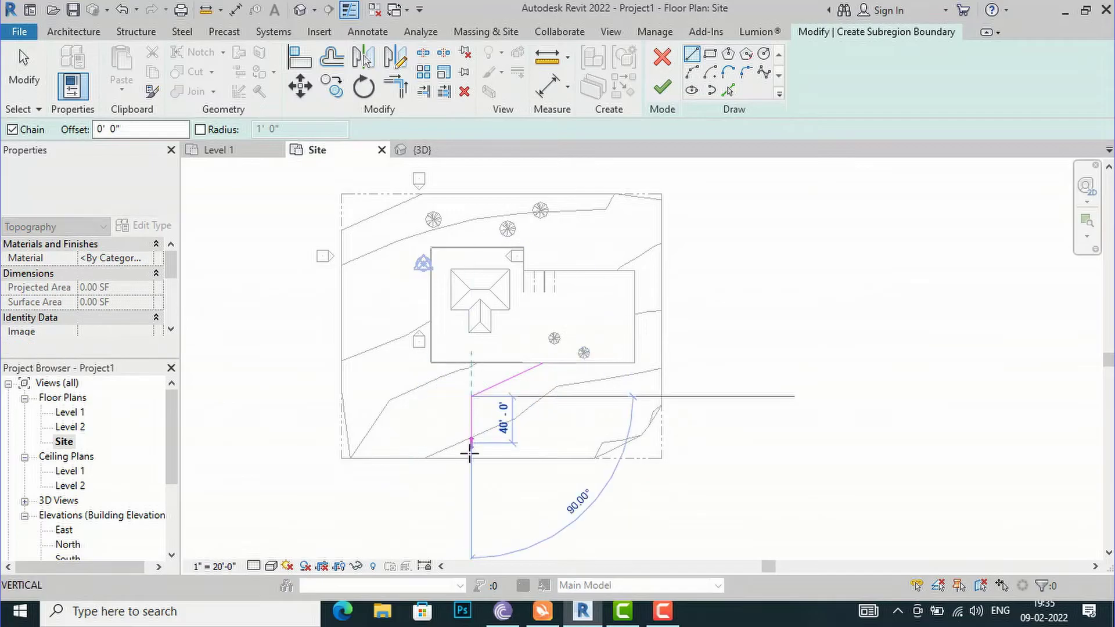
scroll(474, 464, "up", 3)
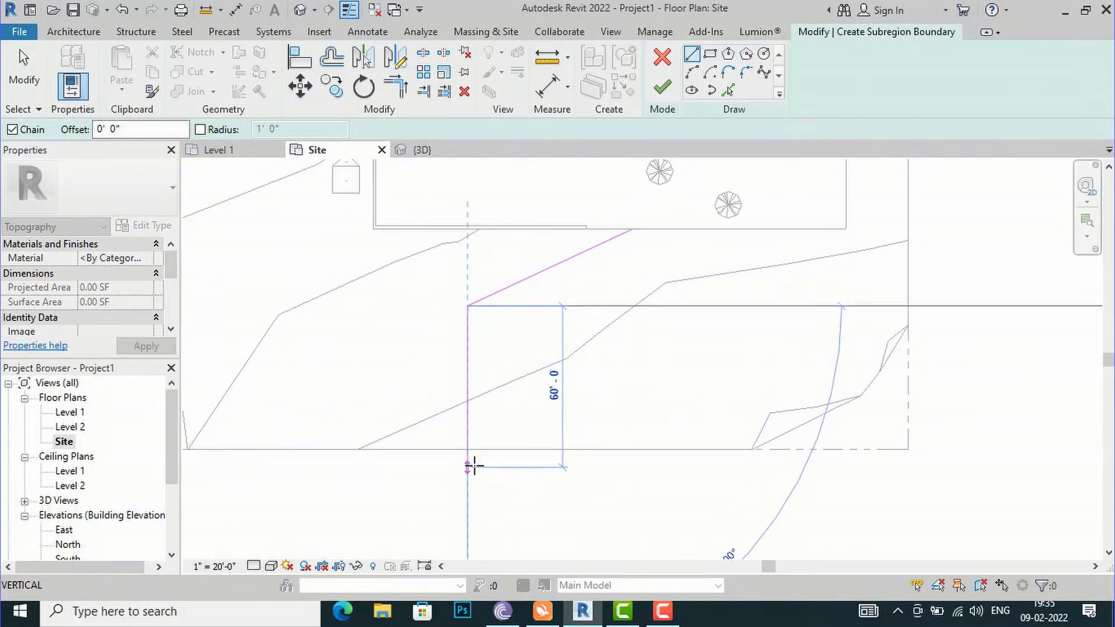
left_click(467, 449)
key("Escape")
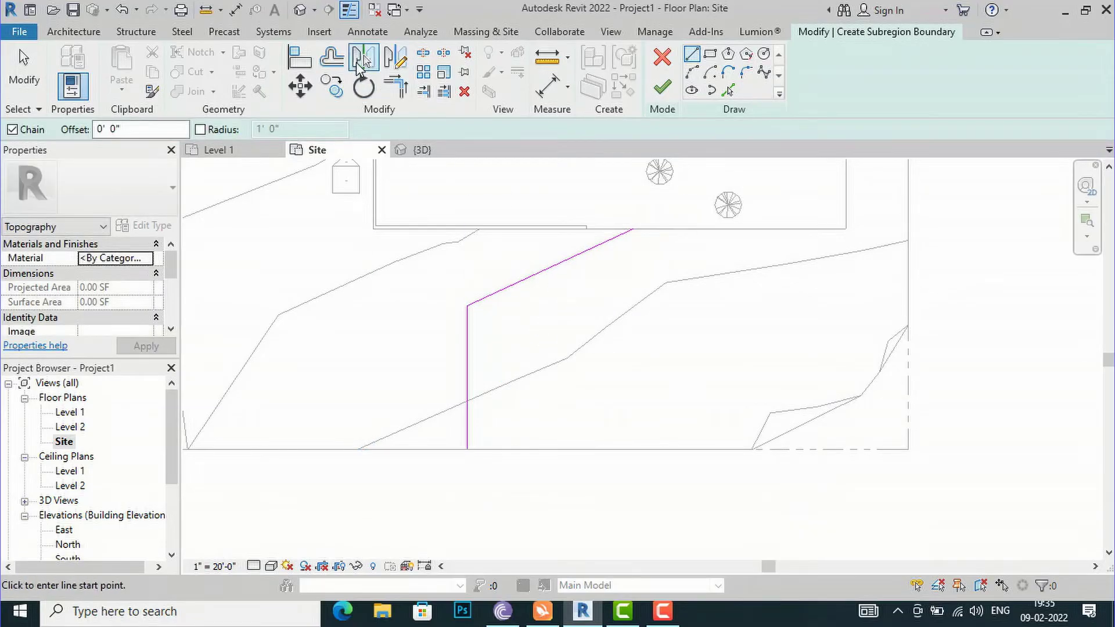
Offset copies of both path edge lines by 10' 0" to form the opposite side of the path
left_click(332, 56)
double_click(407, 129)
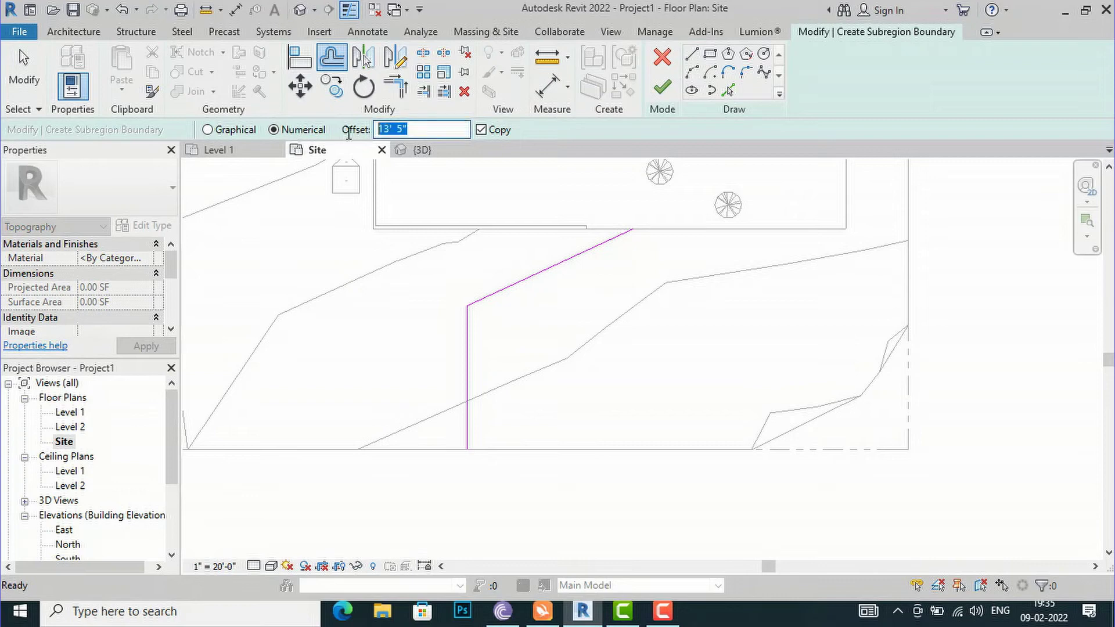
type("1")
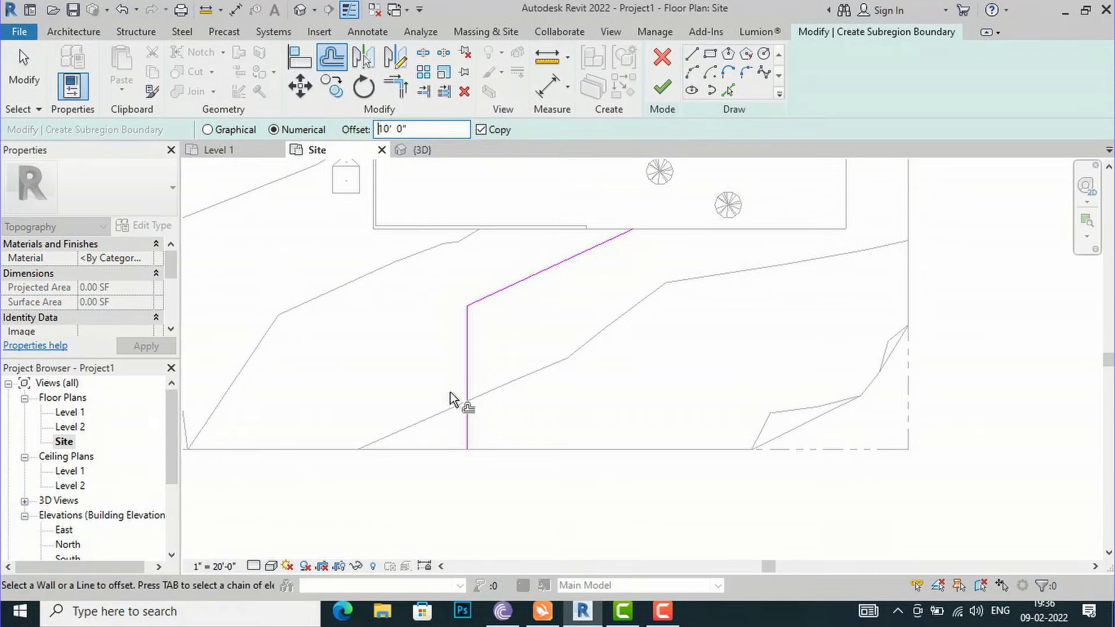
left_click(473, 374)
left_click(536, 283)
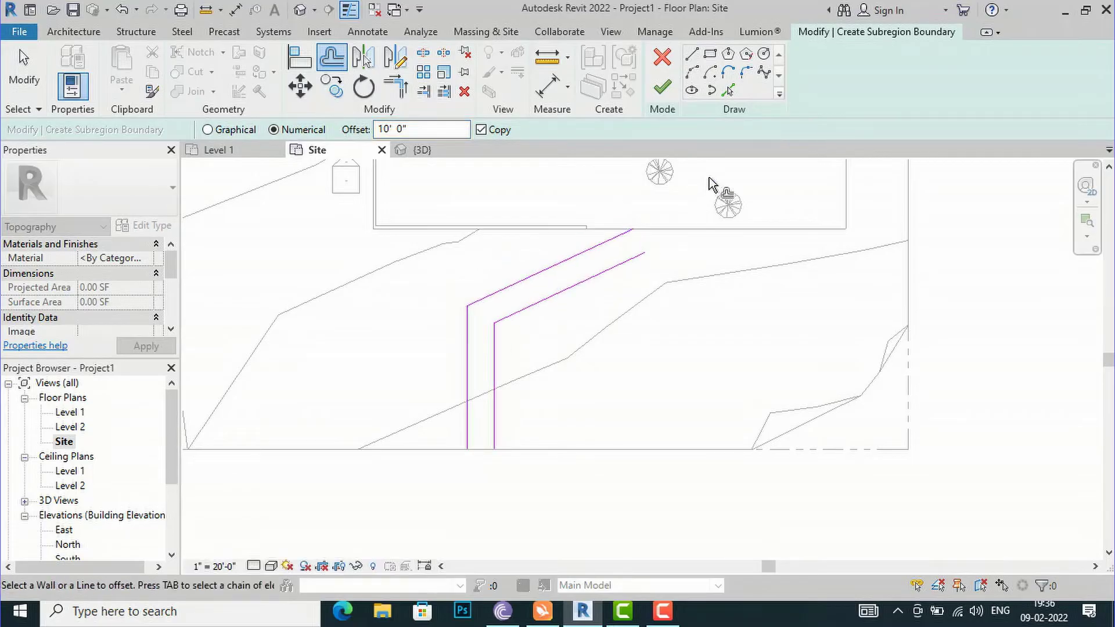
Close the path outline with end lines at the pad and at the terrain's lower boundary
left_click(692, 56)
left_click(633, 230)
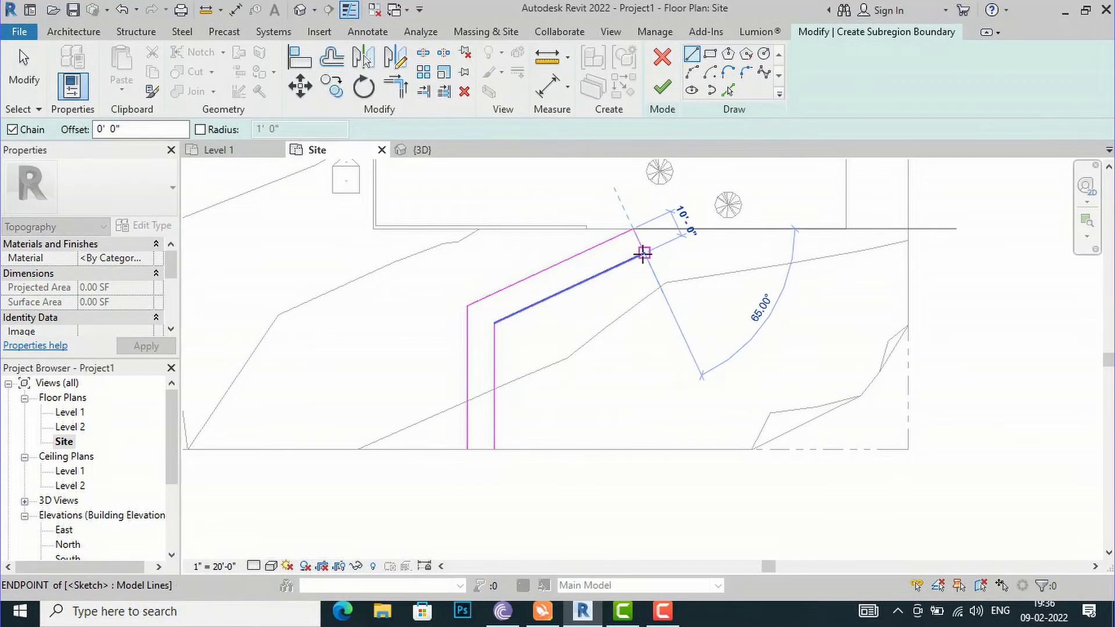
left_click(643, 253)
scroll(490, 448, "up", 3)
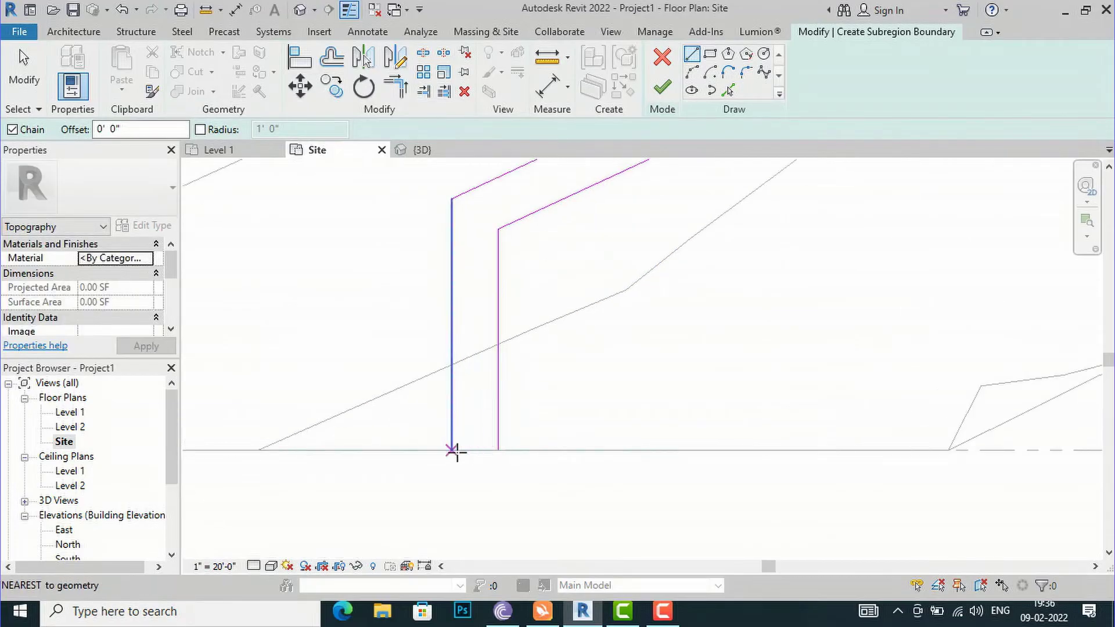
left_click(452, 451)
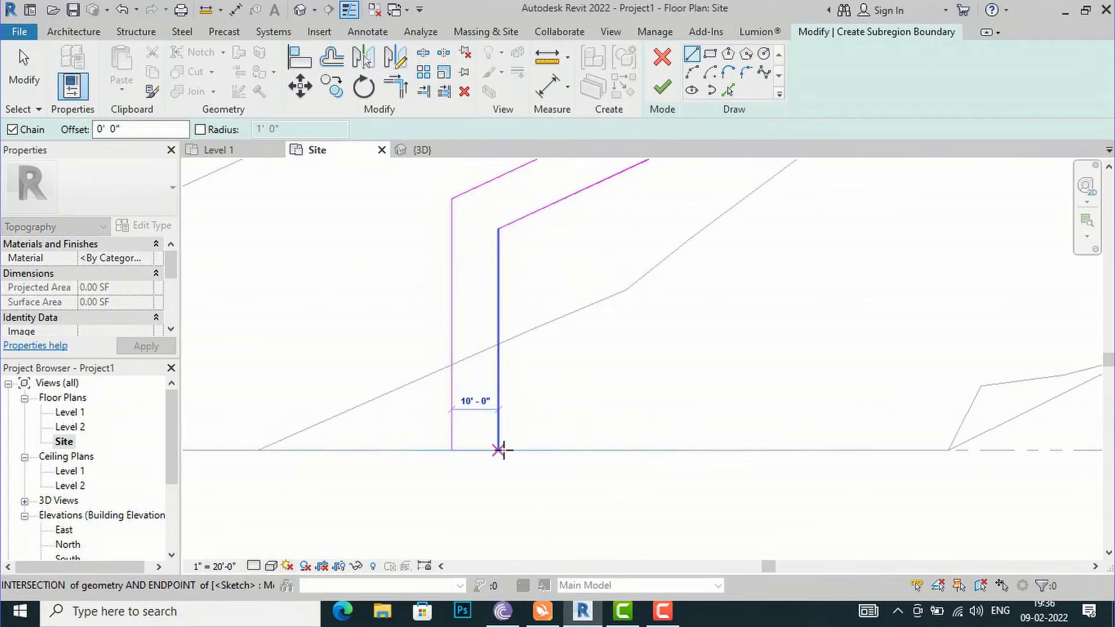
left_click(498, 451)
key("Escape")
key("Escape")
scroll(375, 282, "down", 2)
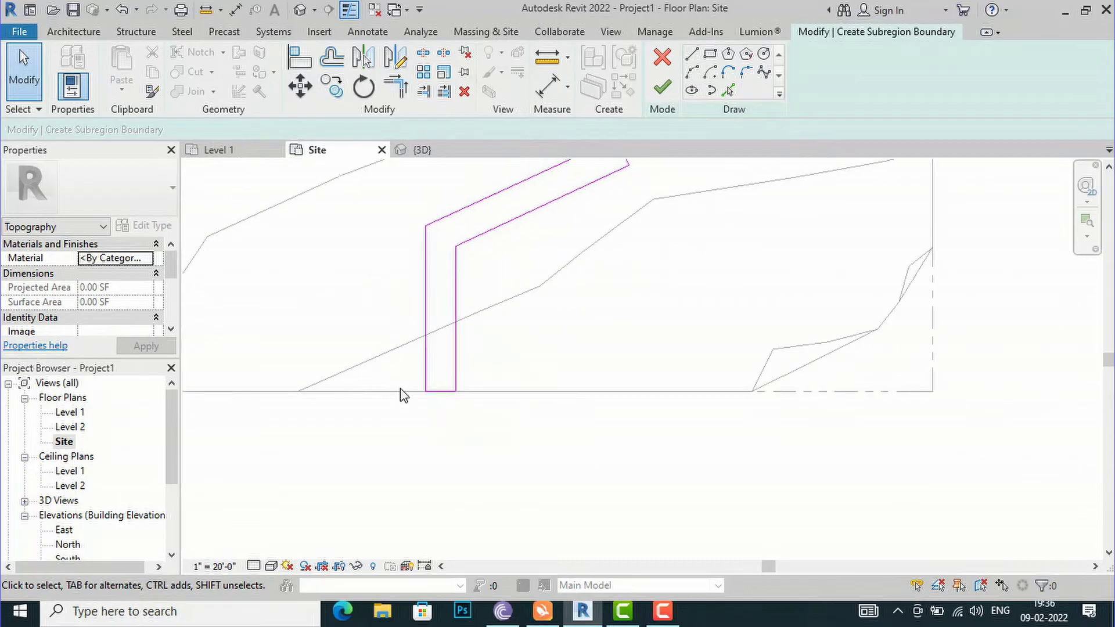
scroll(404, 395, "down", 1)
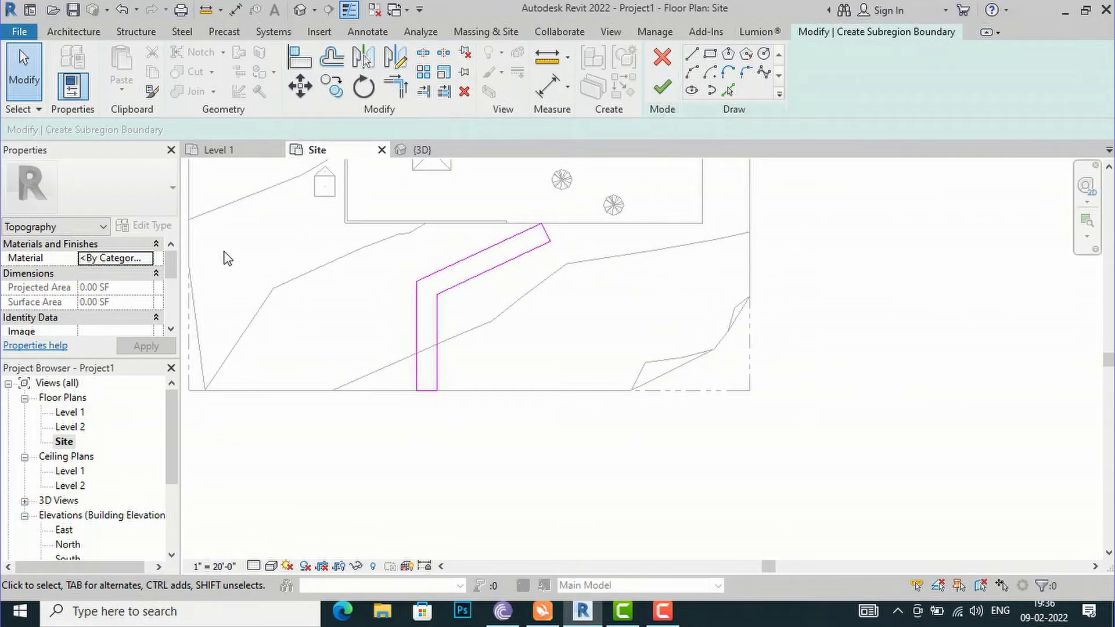
Create a new material with the 3in Square - Terra Cotta appearance and assign it to the path subregion
left_click(148, 259)
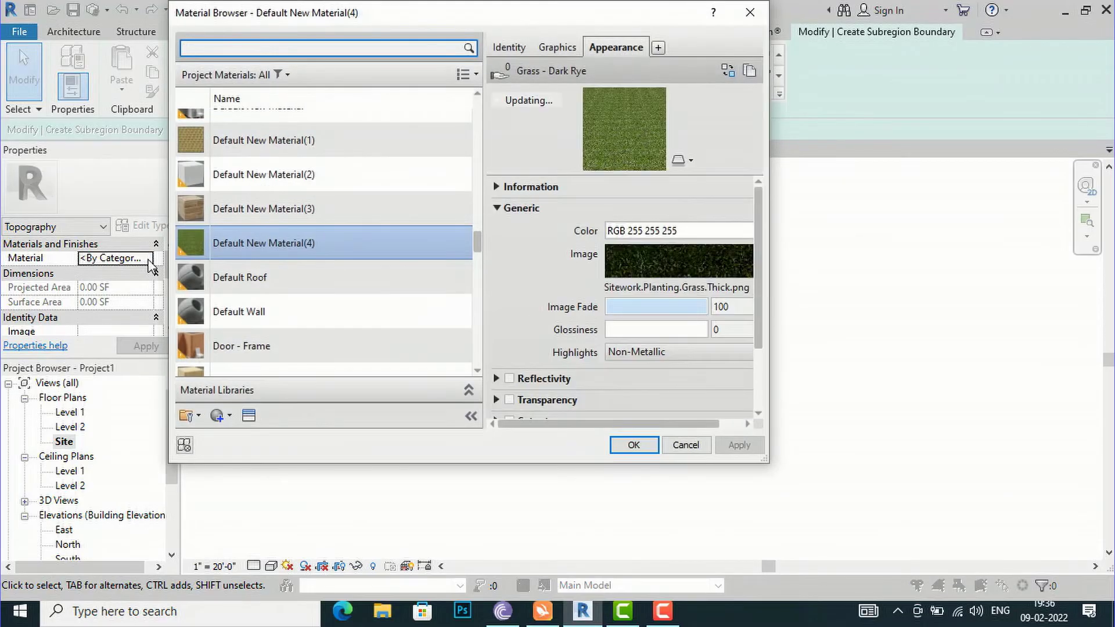
left_click(230, 417)
left_click(236, 434)
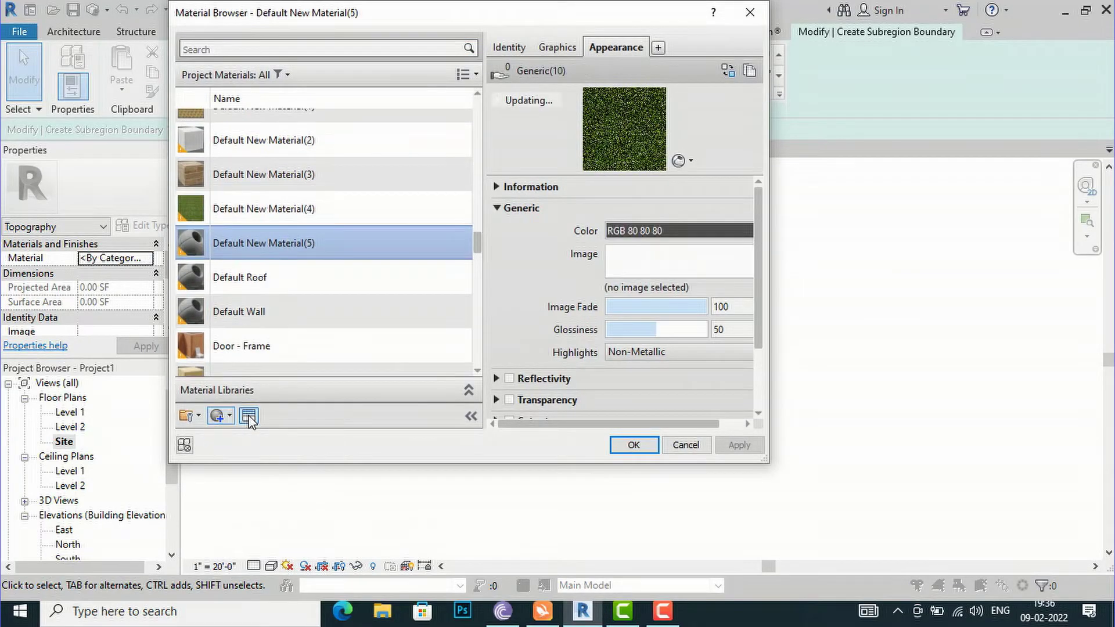
left_click(249, 415)
scroll(790, 325, "down", 4)
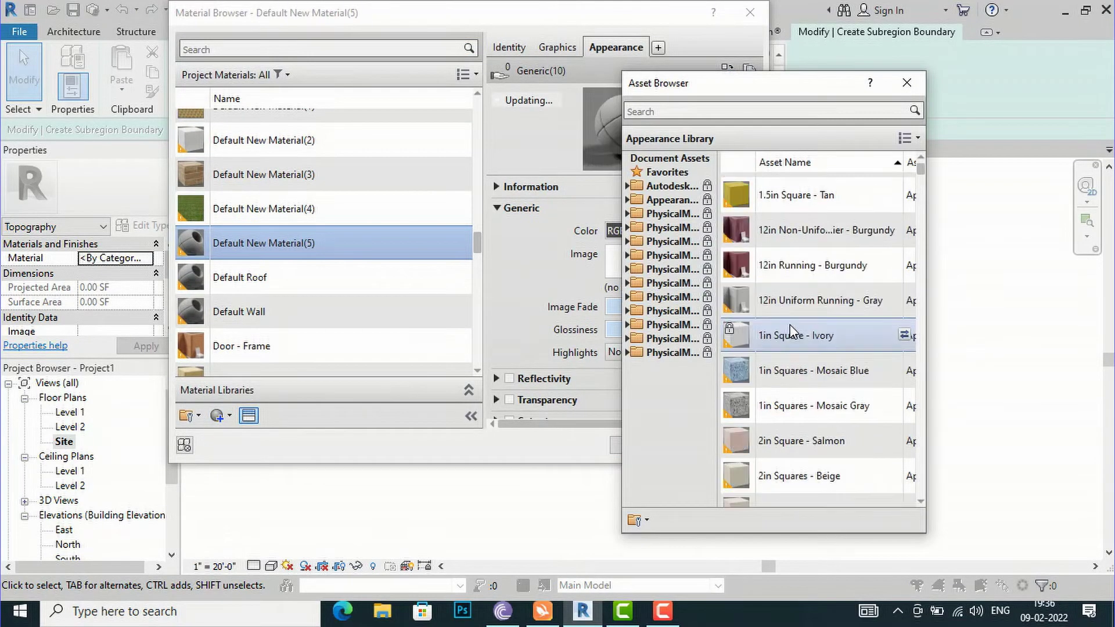
double_click(793, 380)
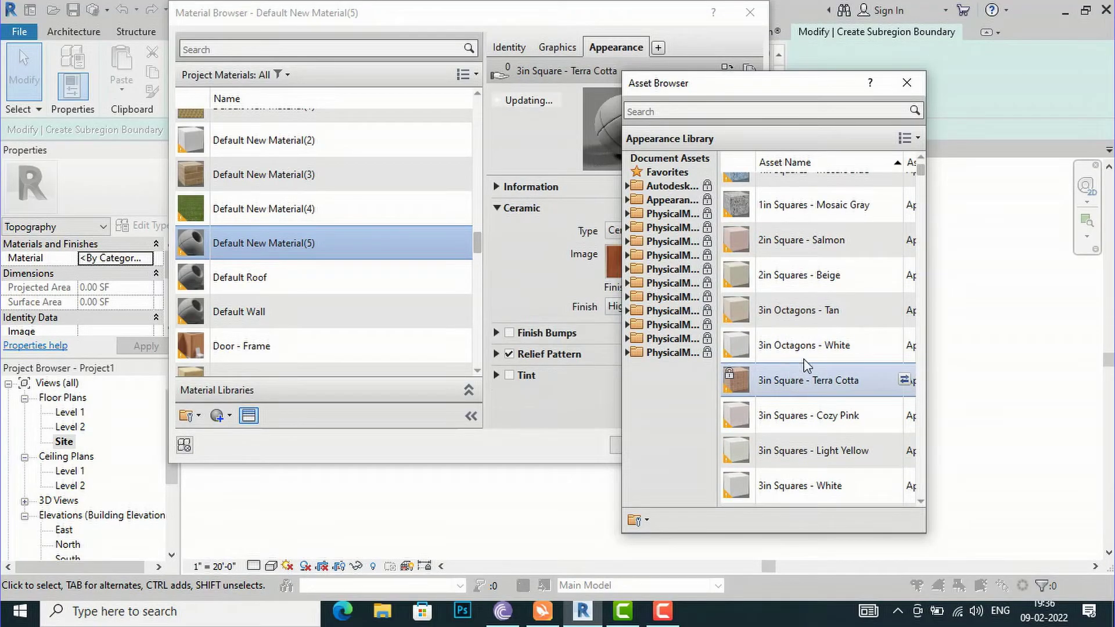
left_click(915, 81)
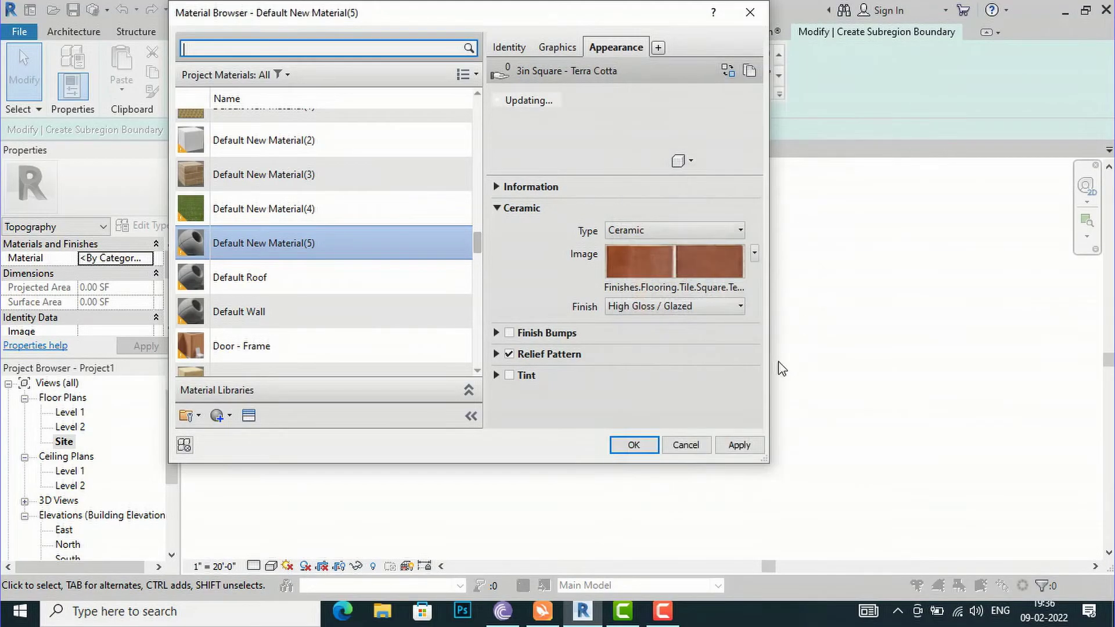
left_click(739, 446)
left_click(634, 446)
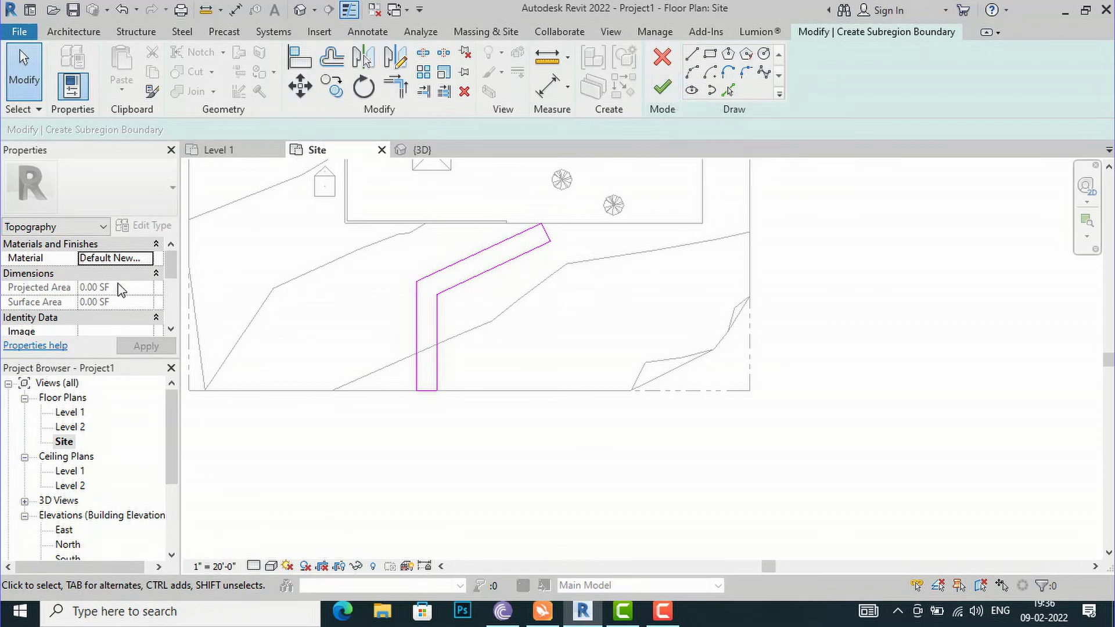
Finish the path subregion and inspect it on the terrain in the 3D view
left_click(662, 88)
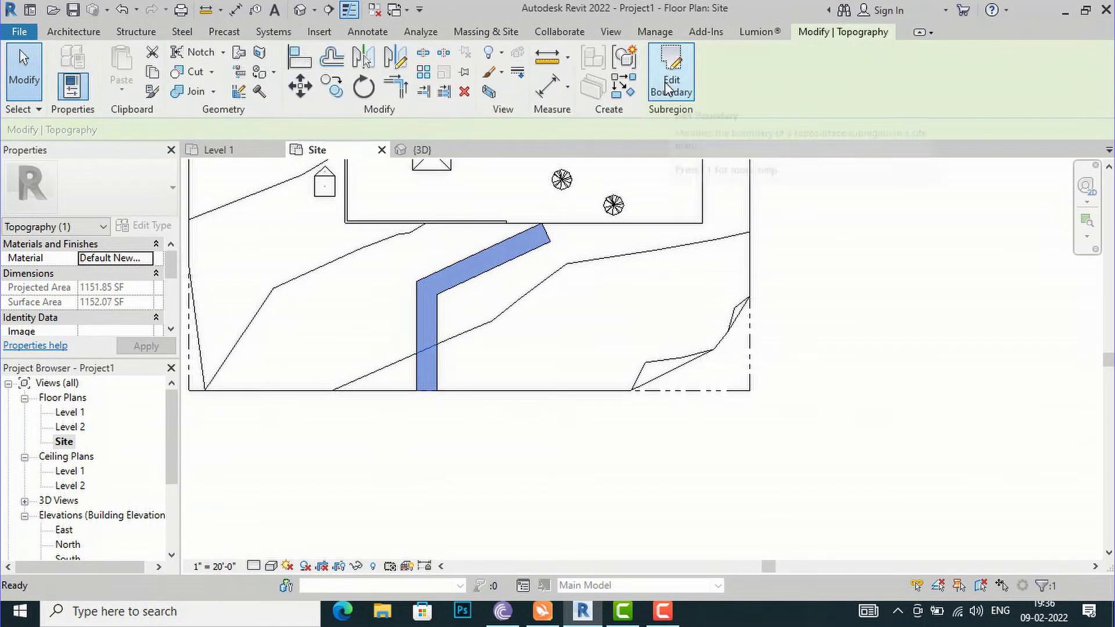
left_click(783, 242)
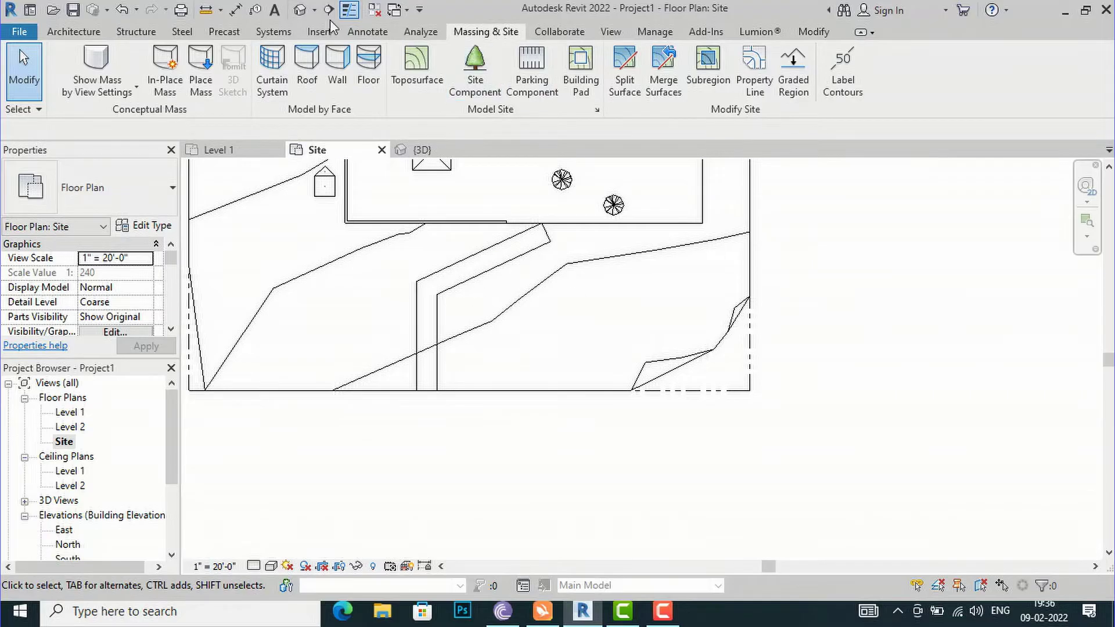
left_click(300, 12)
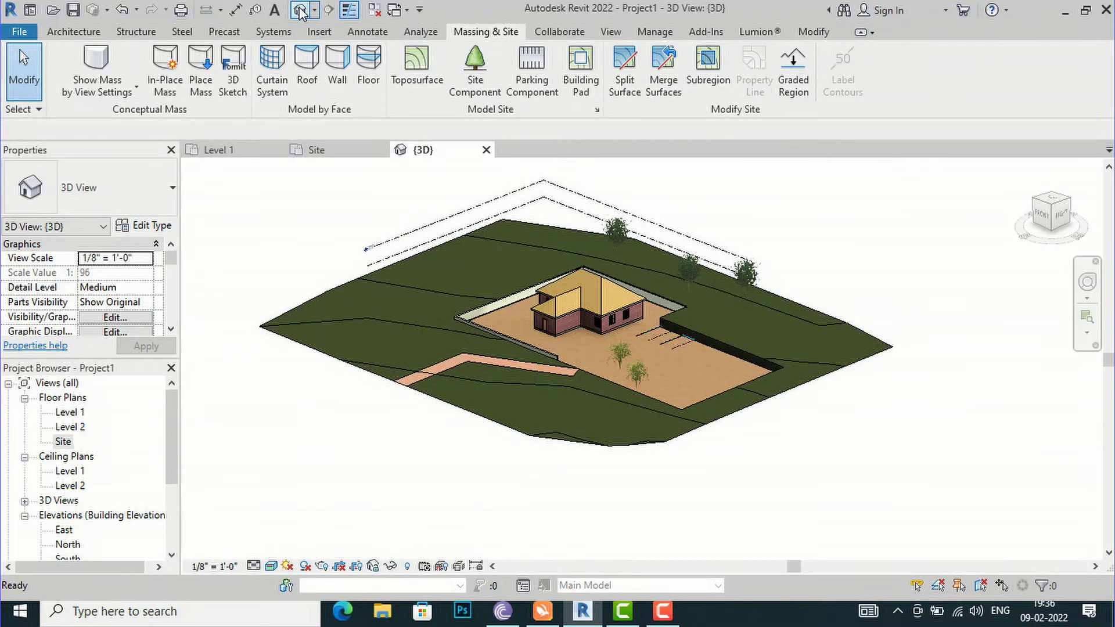
scroll(301, 202, "up", 3)
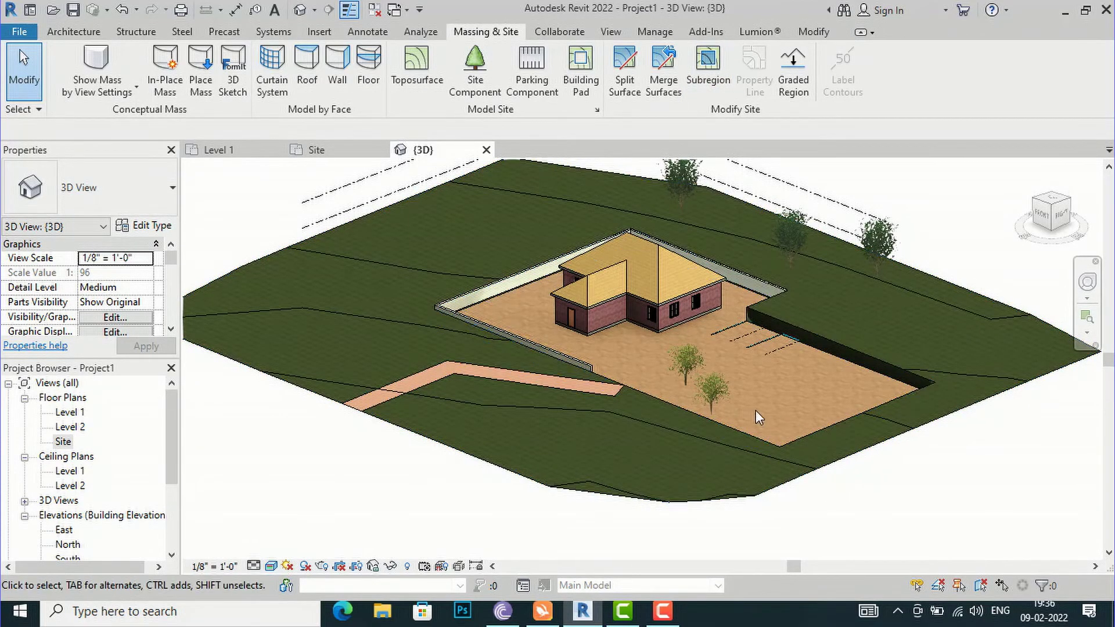
scroll(639, 392, "up", 3)
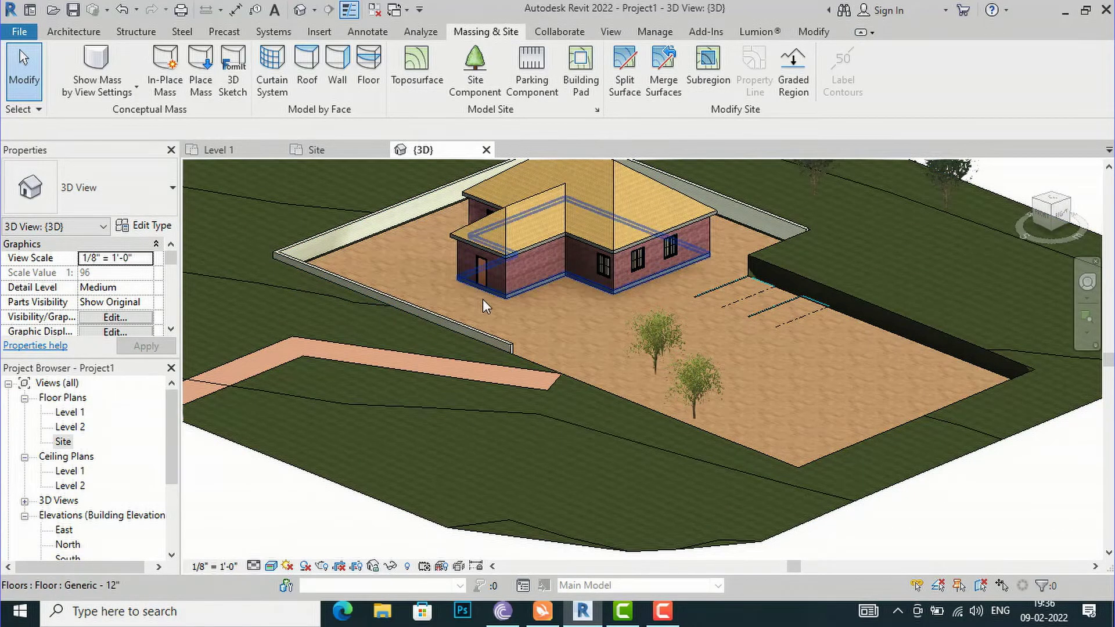
scroll(482, 300, "down", 3)
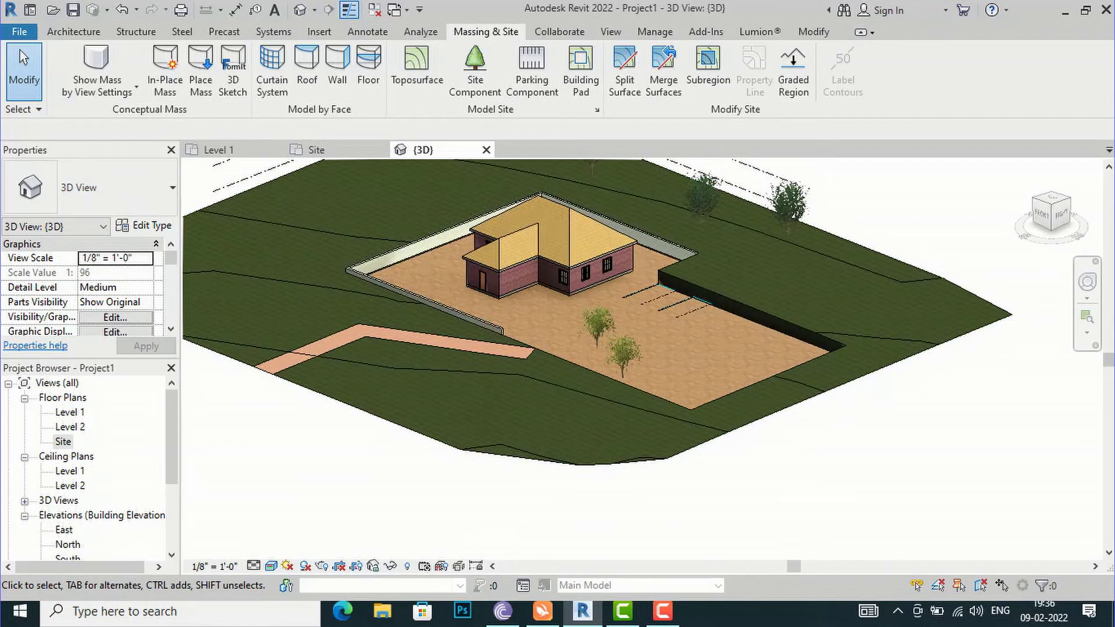
scroll(678, 323, "down", 4)
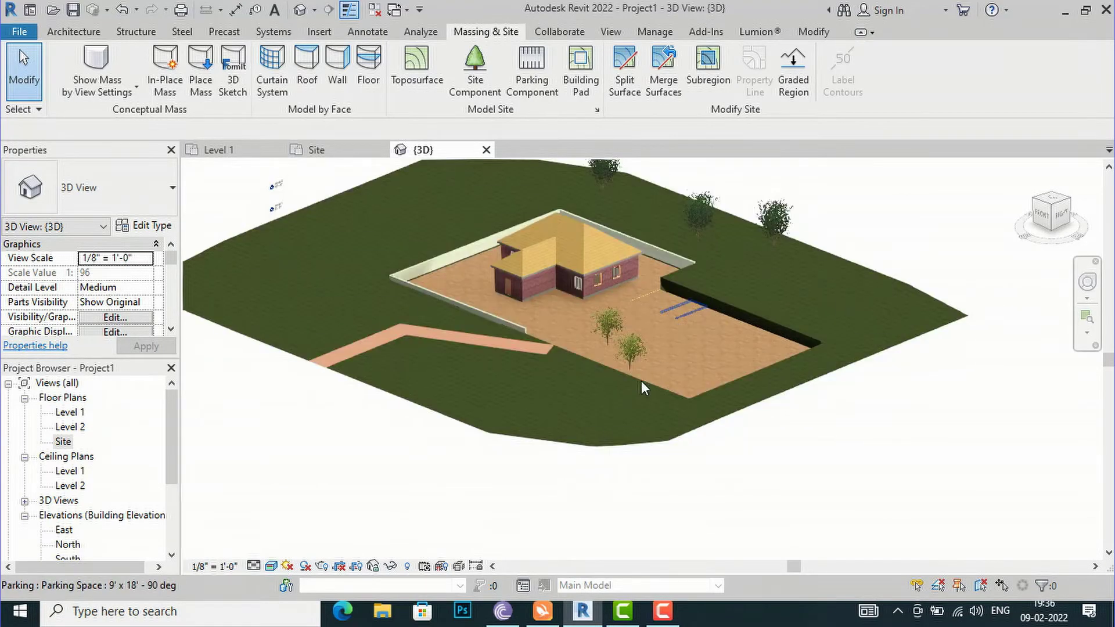
In the Site plan, start a property line by sketching and draw a 100' vertical side east of the terrain
double_click(61, 442)
scroll(473, 410, "down", 4)
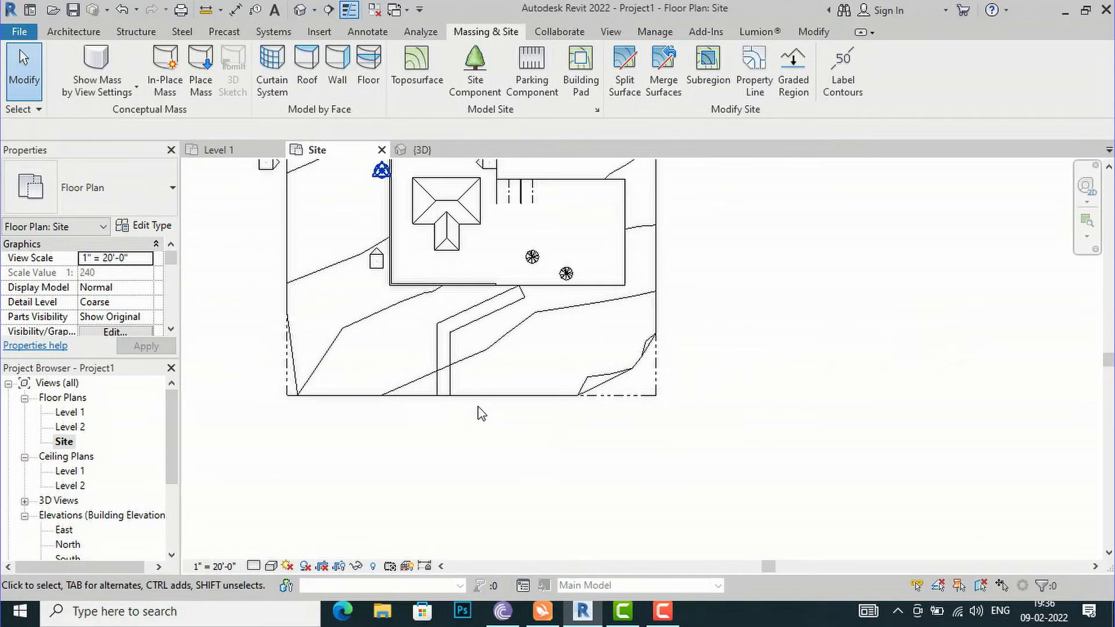
scroll(499, 440, "down", 2)
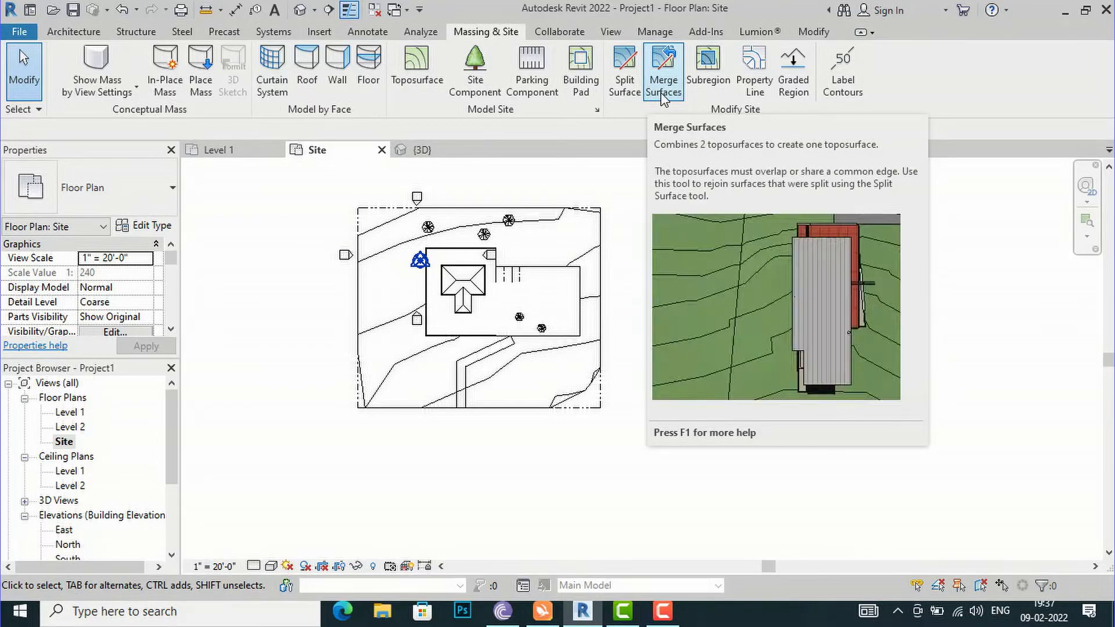
left_click(750, 94)
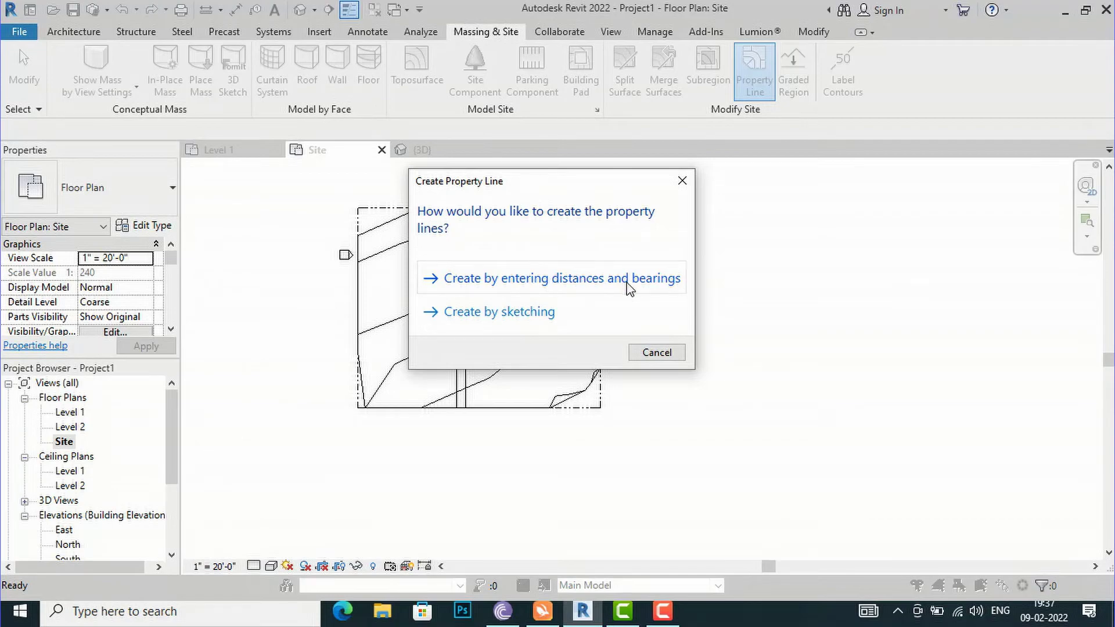
left_click(470, 313)
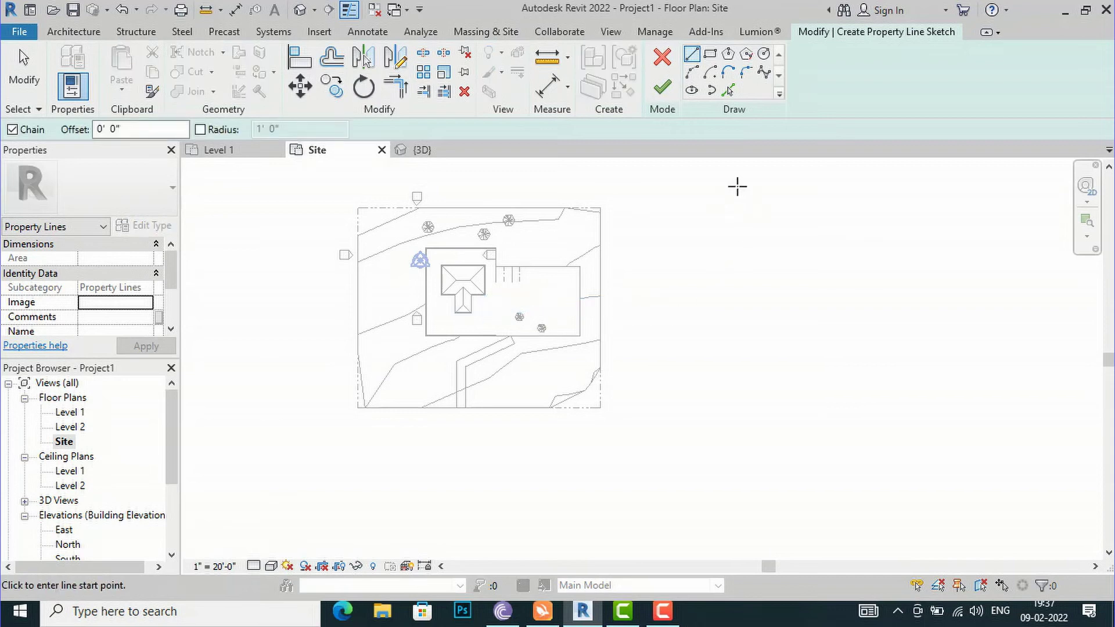
left_click(683, 400)
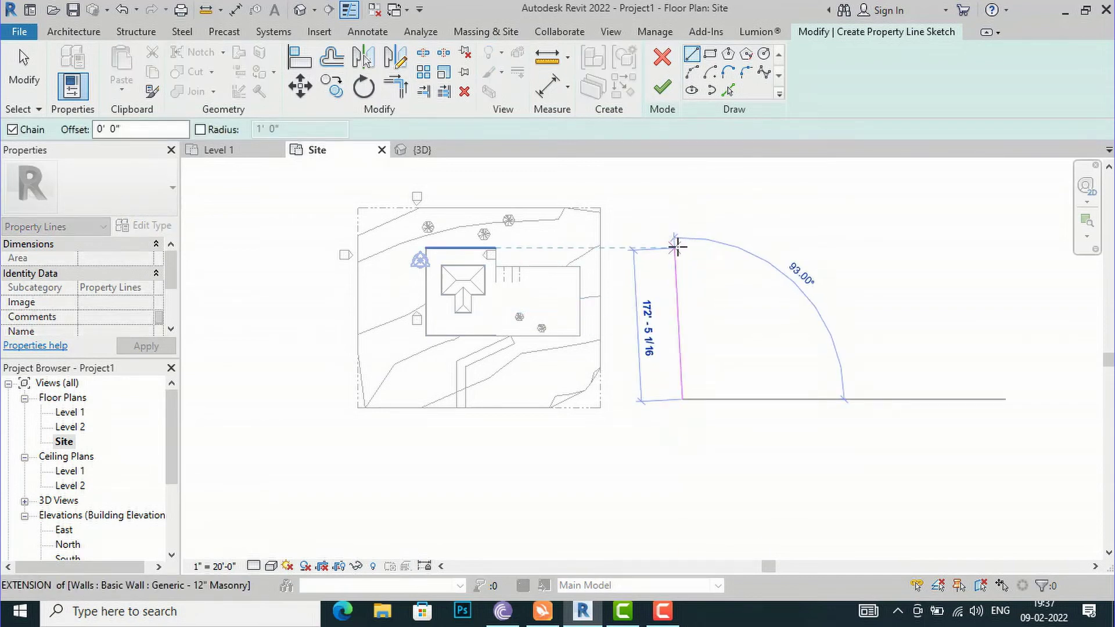
type("100'")
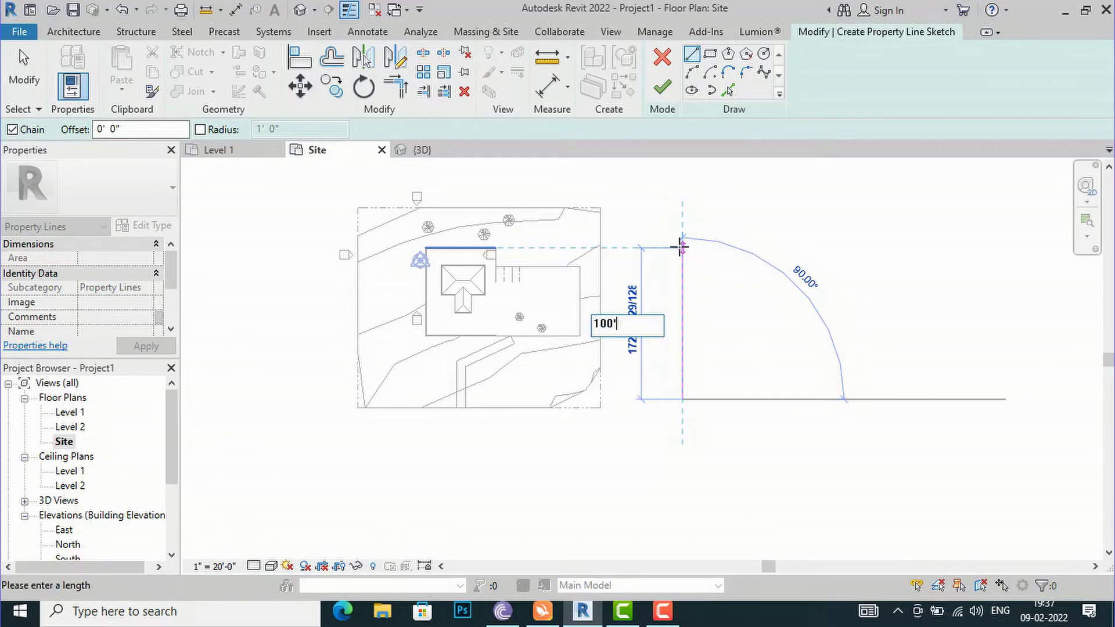
key("Return")
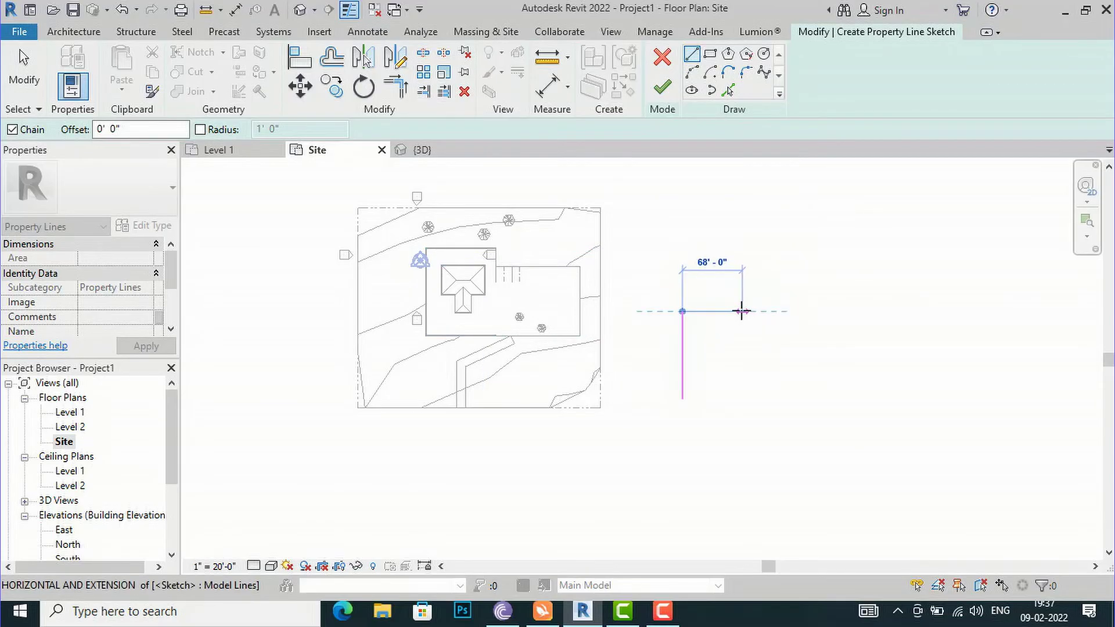
Close the property line as a rectangle with a 60' width and finish the sketch
type("60")
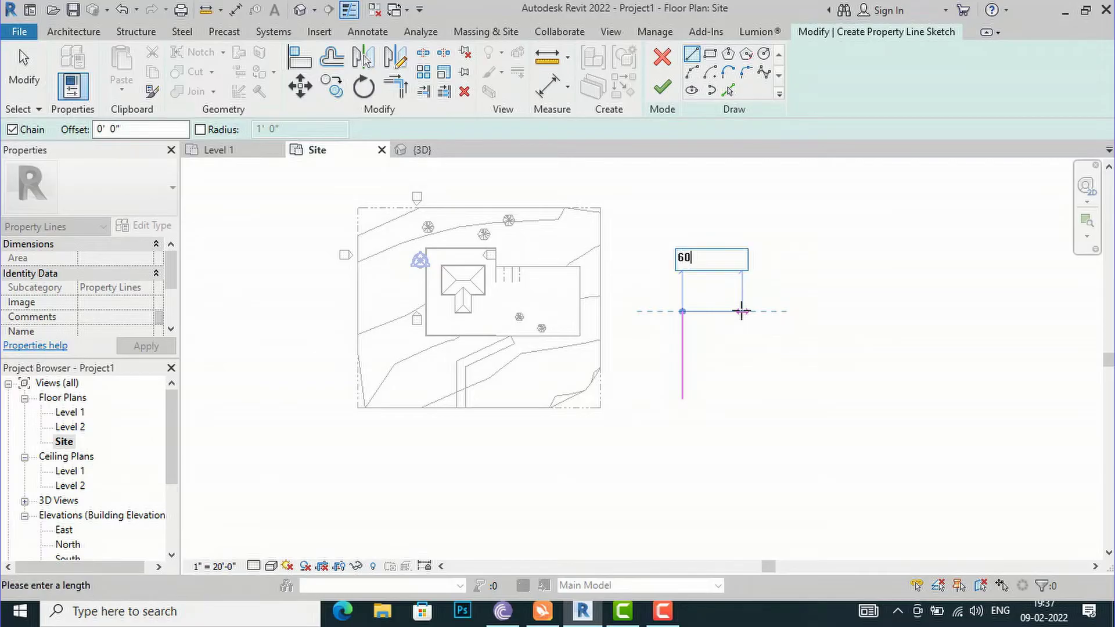
type("'")
key("Return")
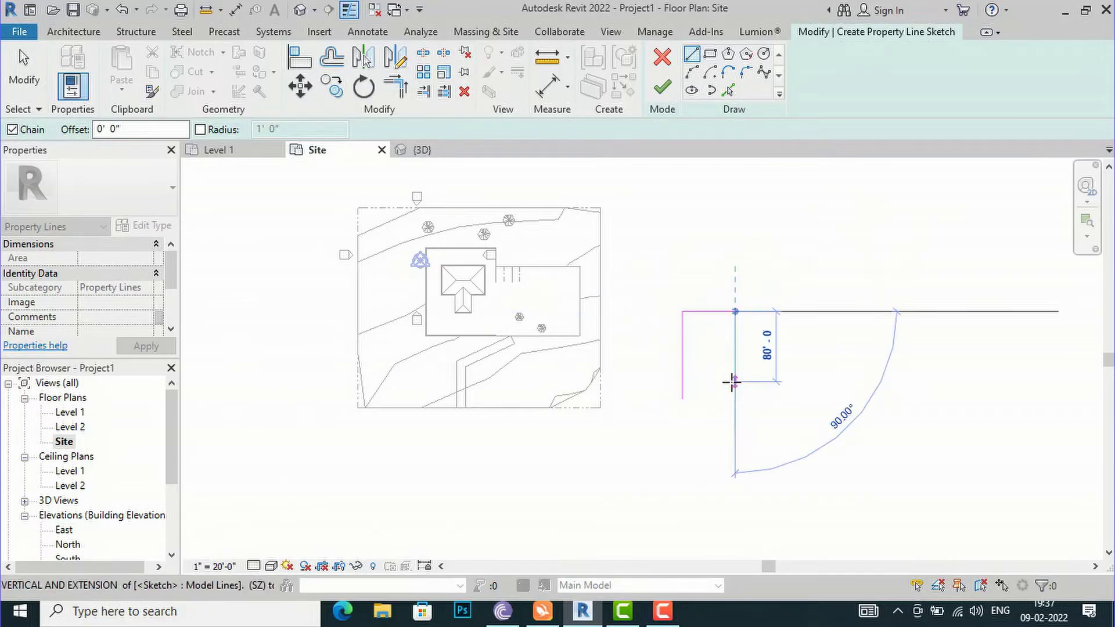
left_click(734, 398)
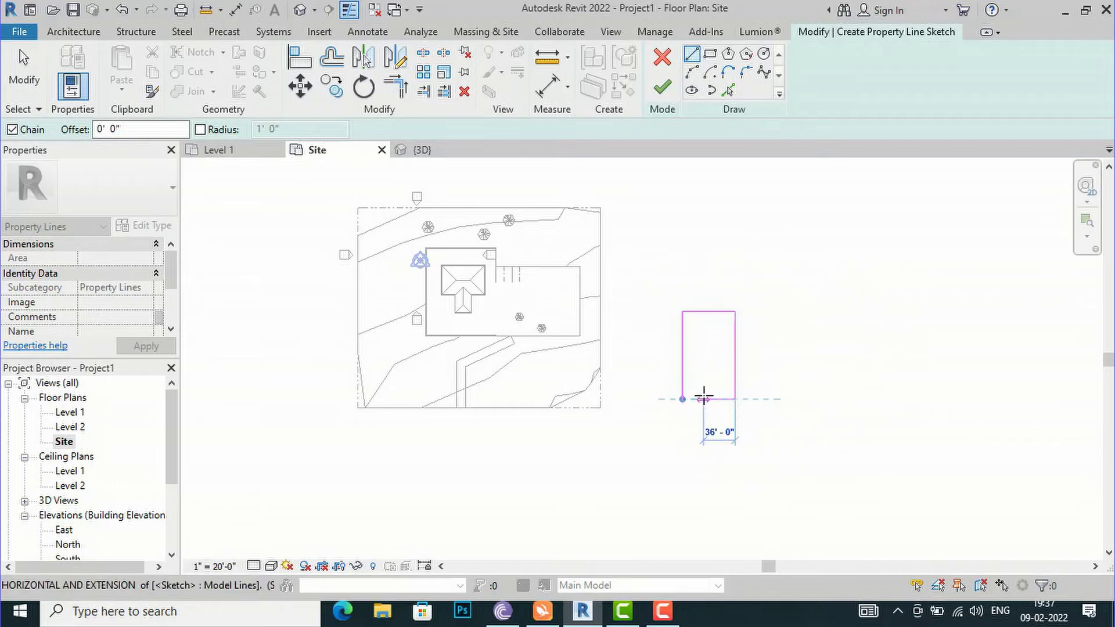
left_click(683, 399)
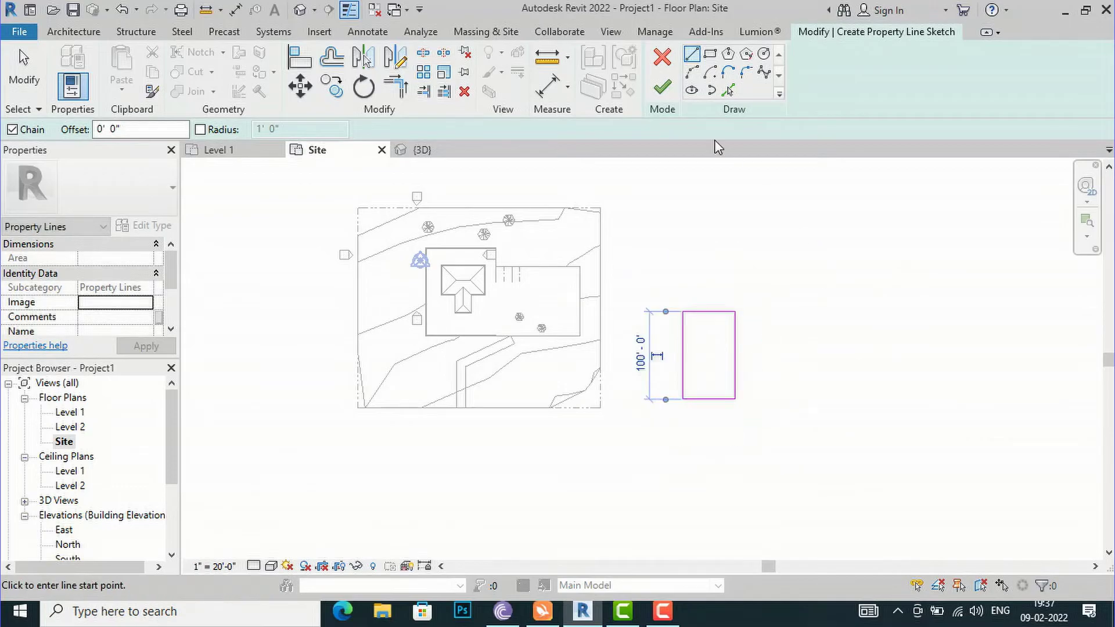
left_click(663, 88)
scroll(743, 420, "up", 1)
scroll(740, 417, "up", 2)
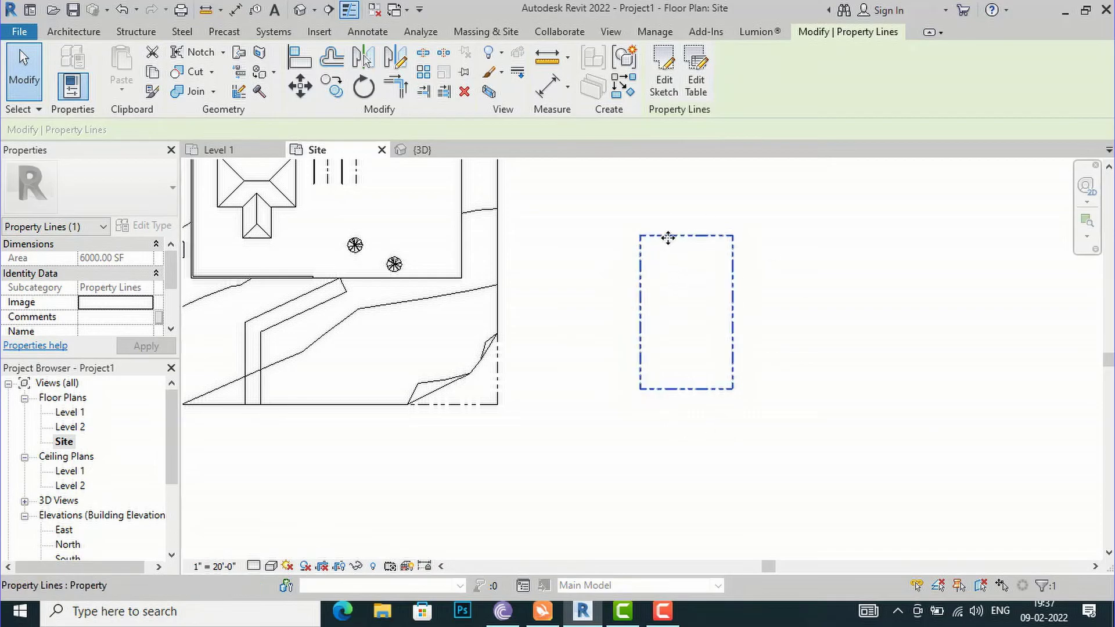
Create a toposurface at elevation 0' 0" from the four corners of the rectangular property line and show it in 3D
left_click(74, 33)
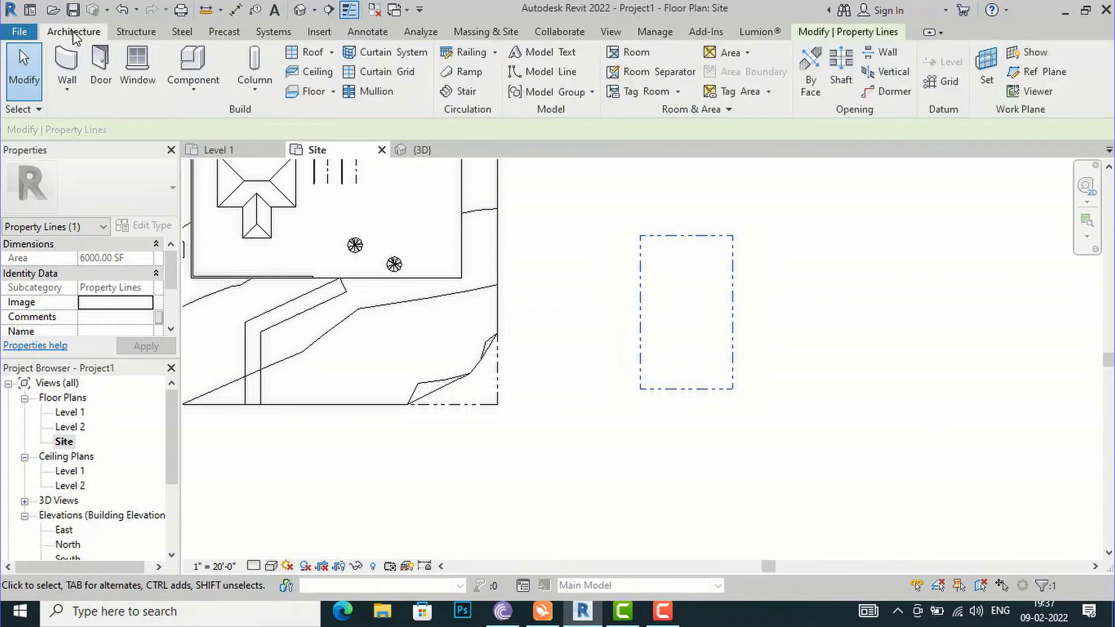
left_click(498, 33)
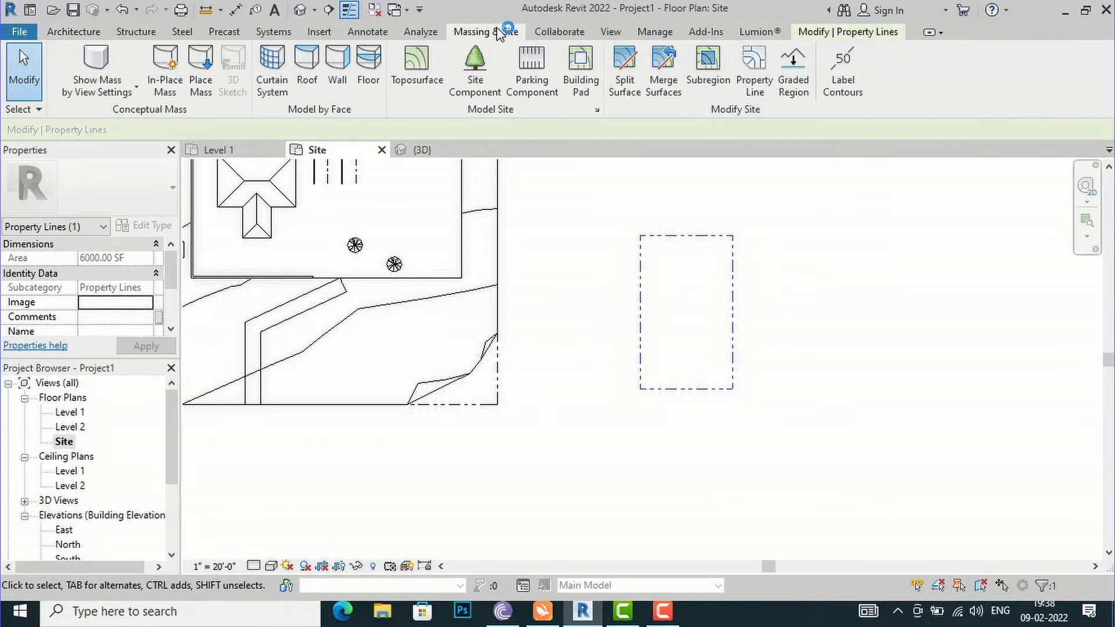
left_click(411, 78)
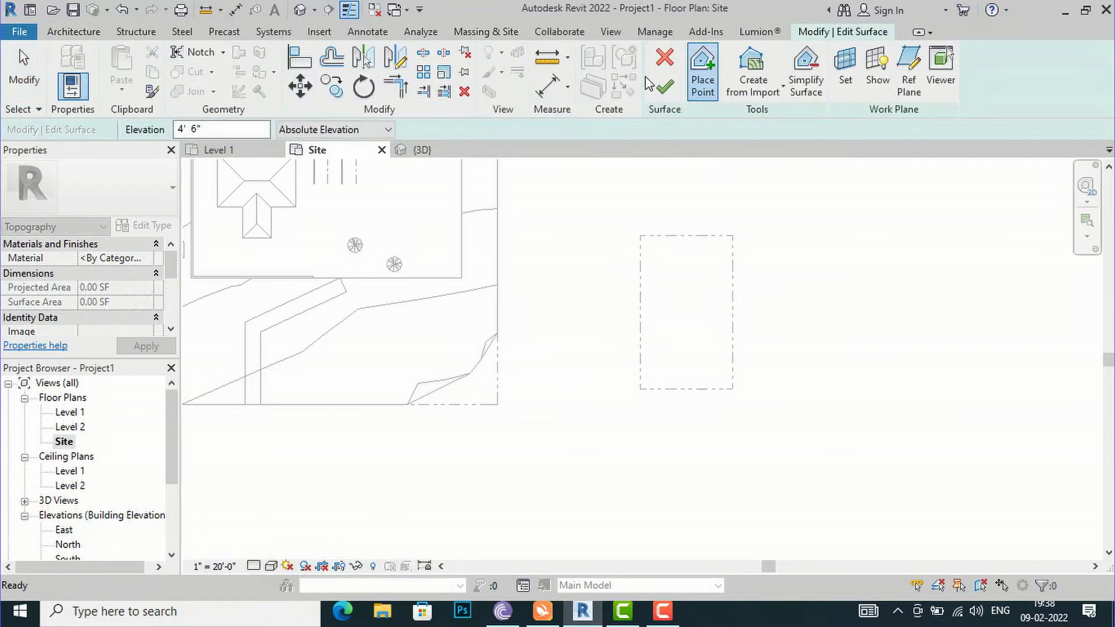
double_click(192, 129)
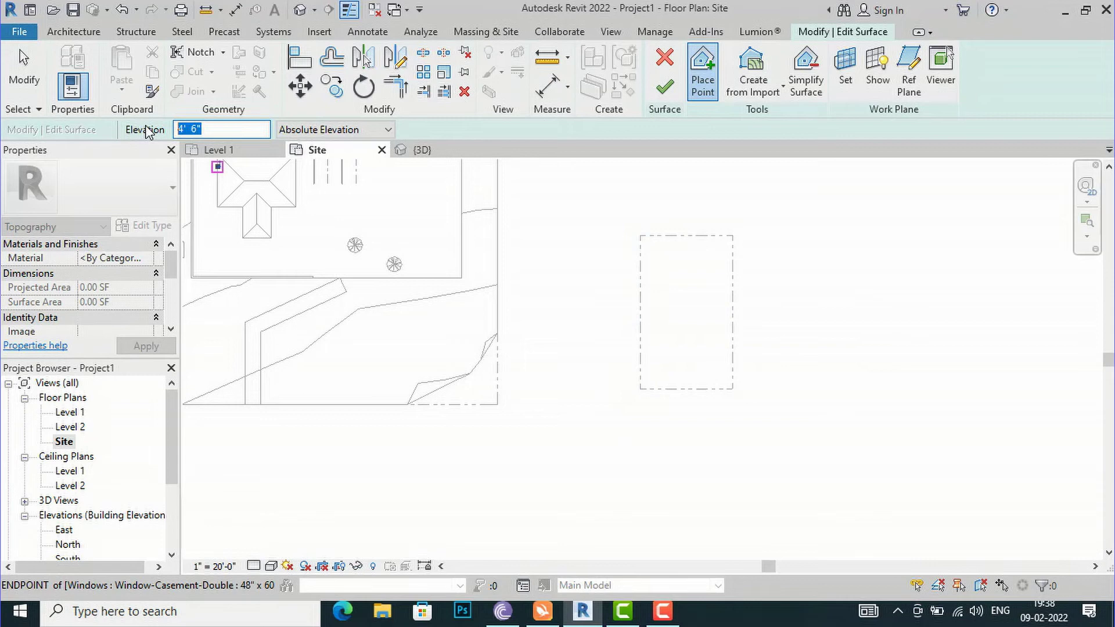
type("0")
left_click(640, 236)
left_click(732, 236)
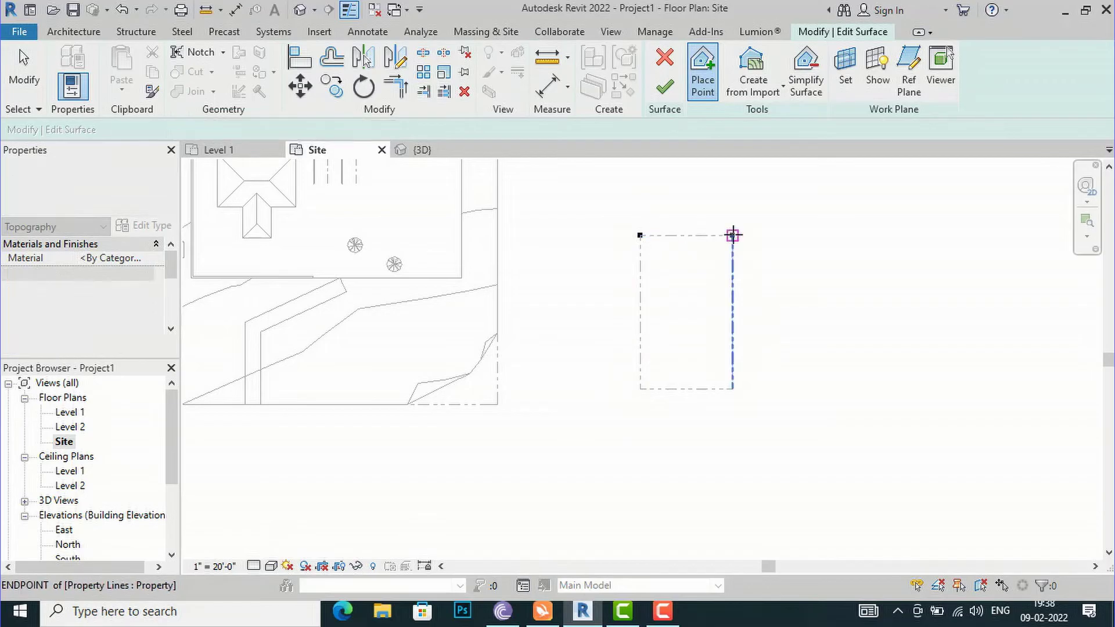
left_click(733, 389)
left_click(640, 389)
left_click(878, 175)
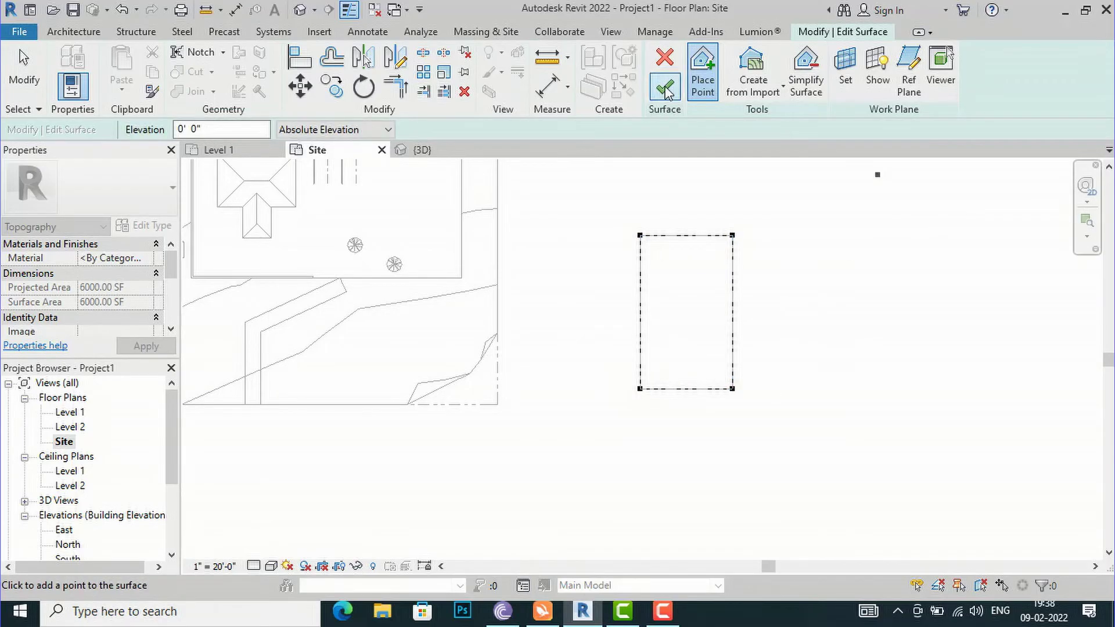
left_click(666, 90)
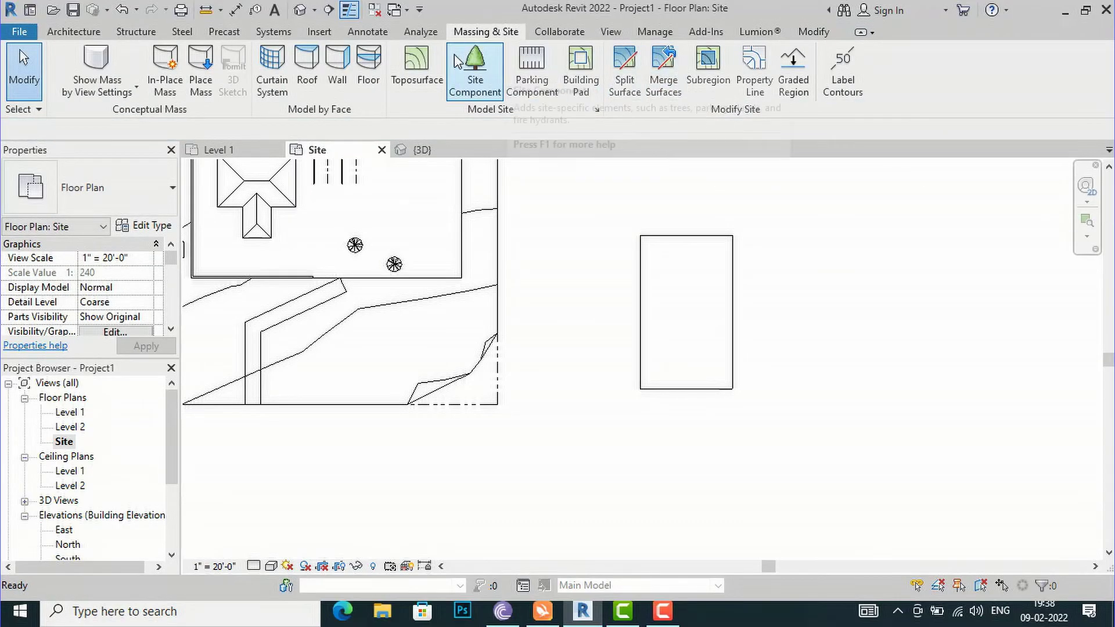
left_click(299, 11)
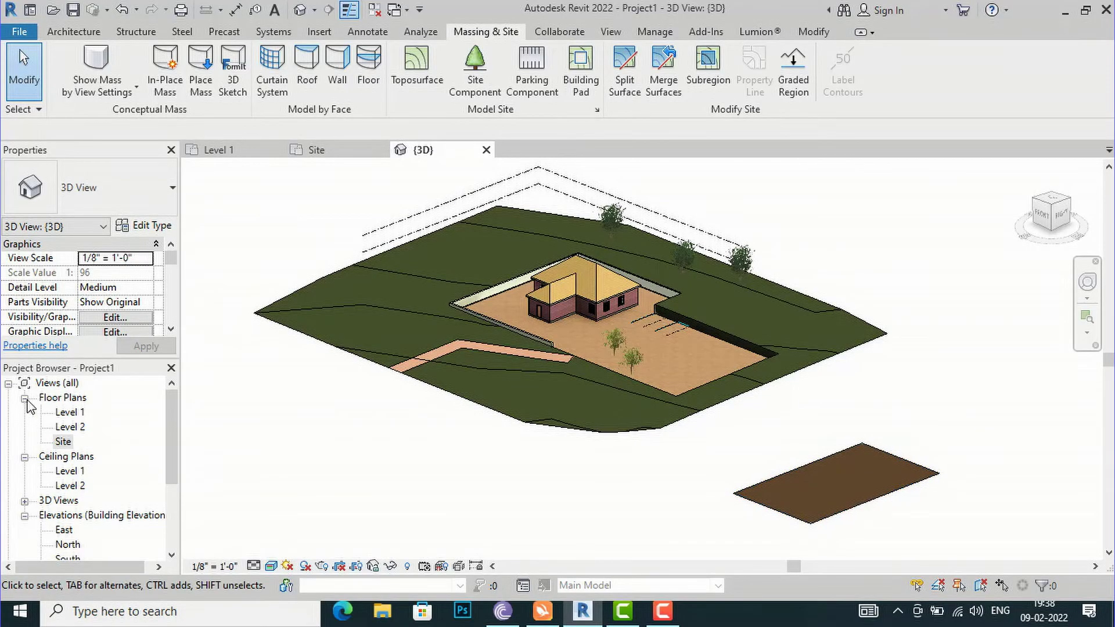
Try a graded region on the main terrain with a new toposurface exactly like the existing one, and inspect it in 3D
double_click(62, 441)
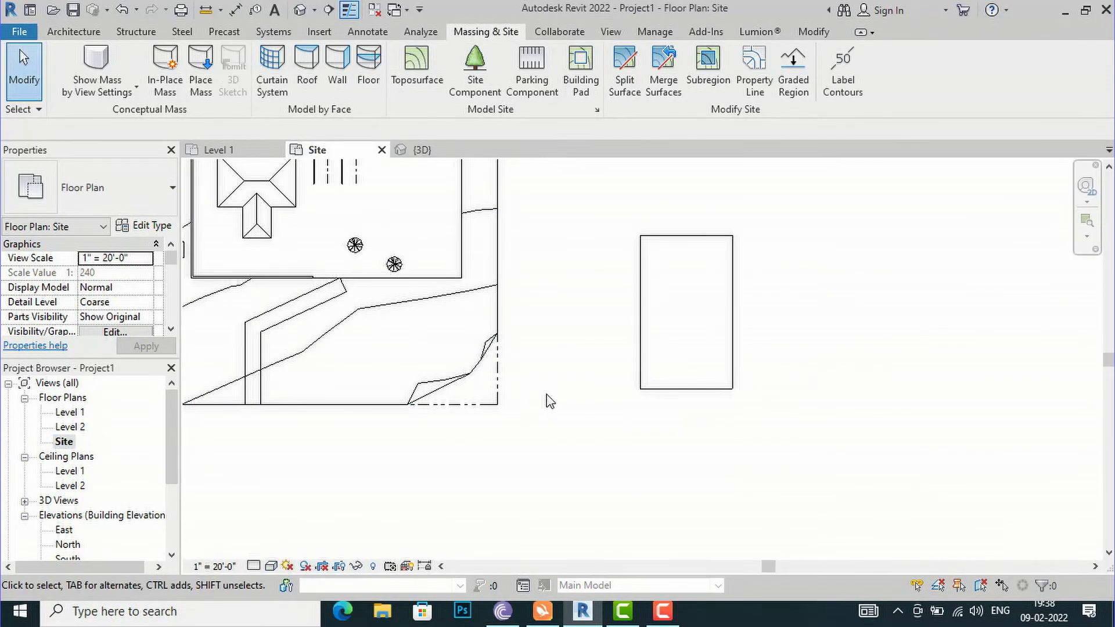
scroll(714, 307, "down", 4)
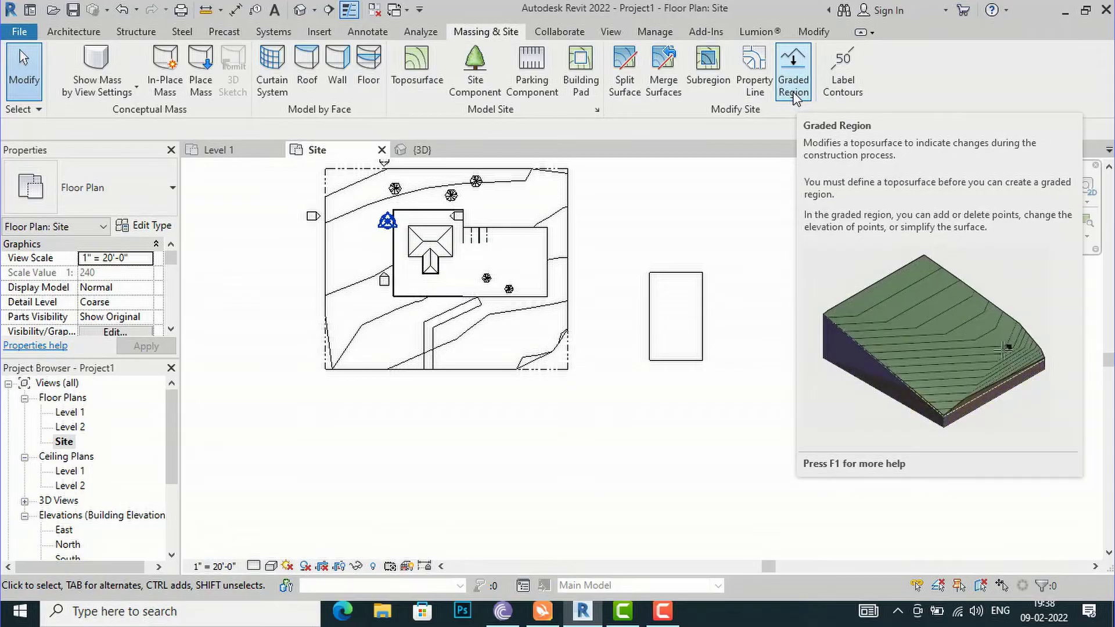
left_click(795, 93)
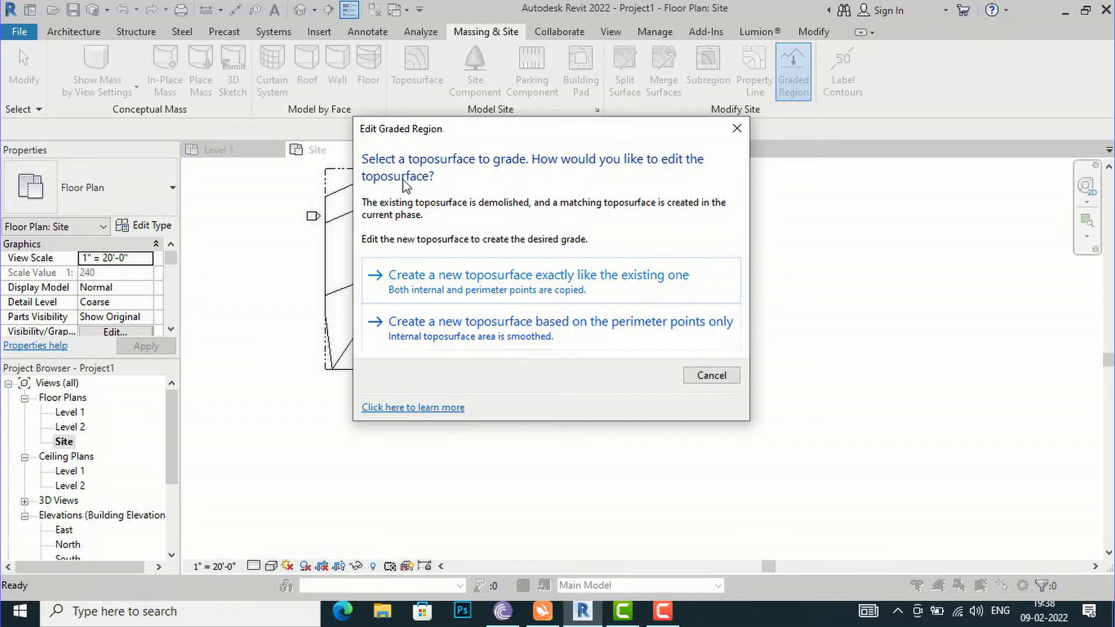
left_click(472, 289)
left_click(300, 10)
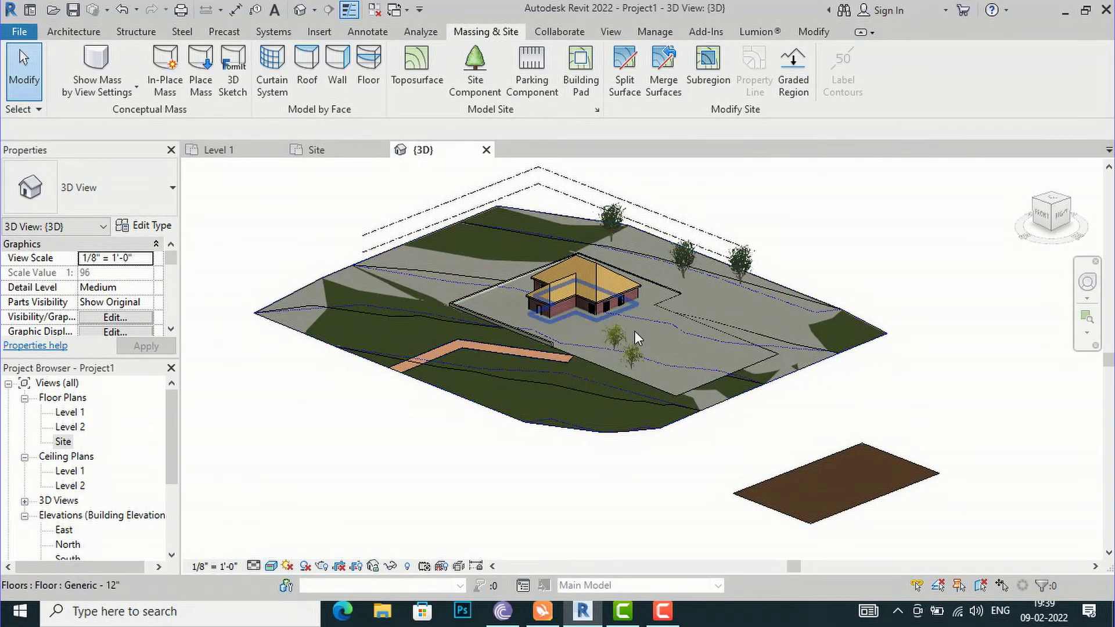
left_click(787, 297)
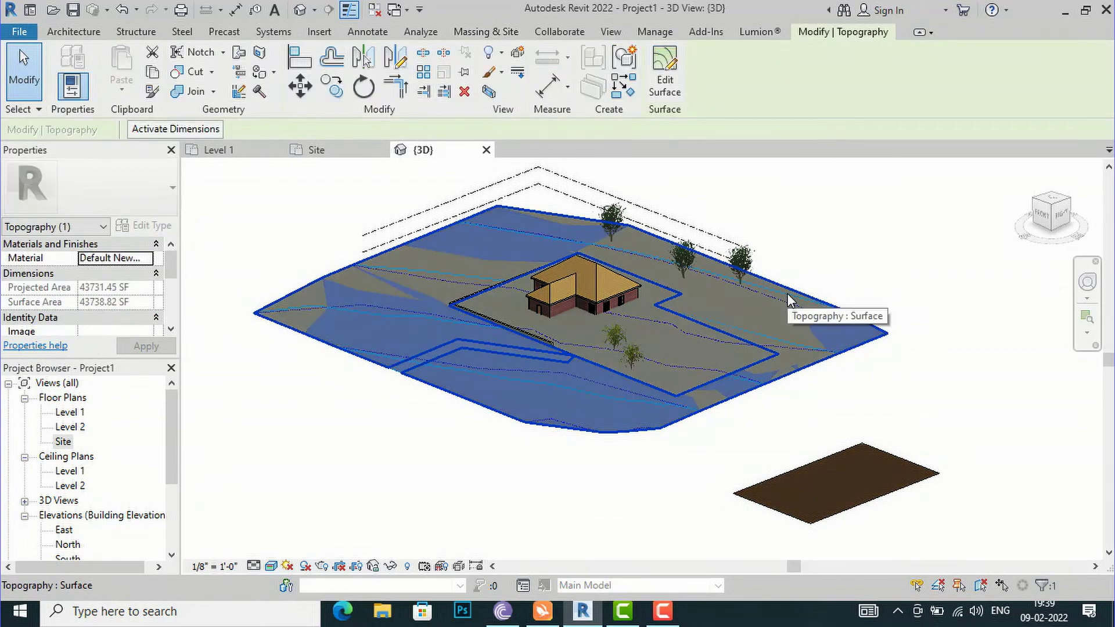
left_click(938, 391)
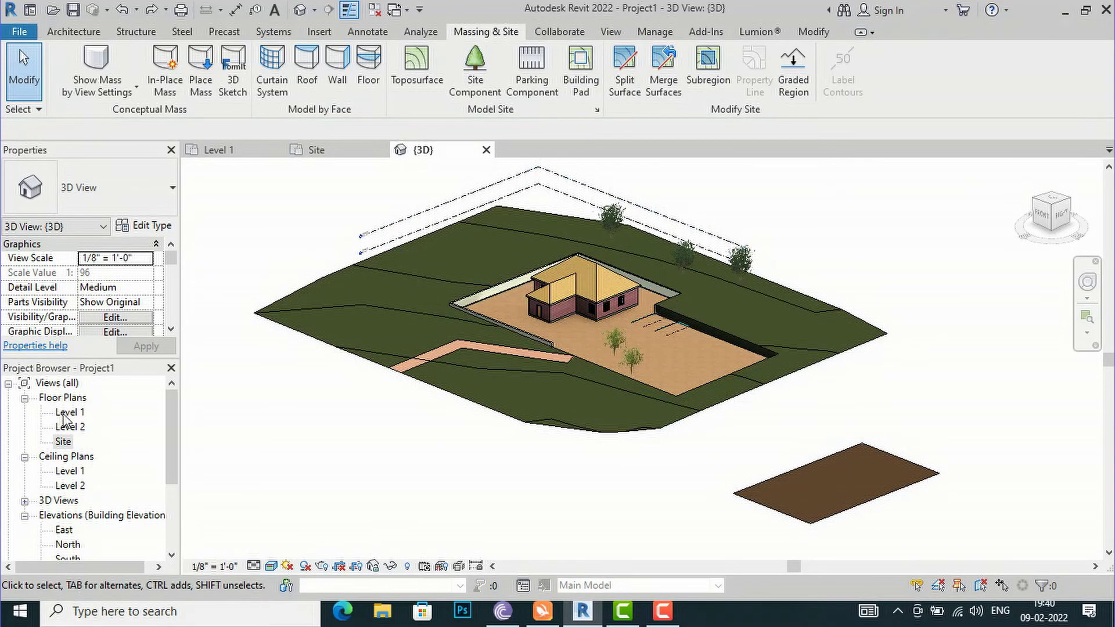
In the Site plan, start labelling contours and set the text size of the 1/16" Arial contour label type to 1/4
double_click(62, 443)
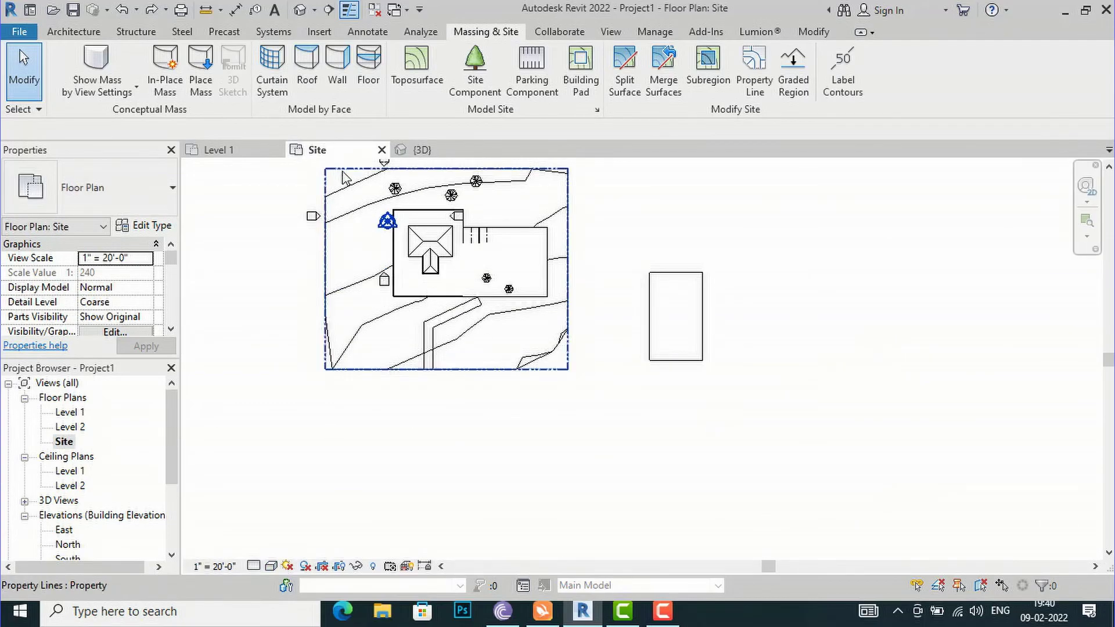
scroll(357, 320, "up", 2)
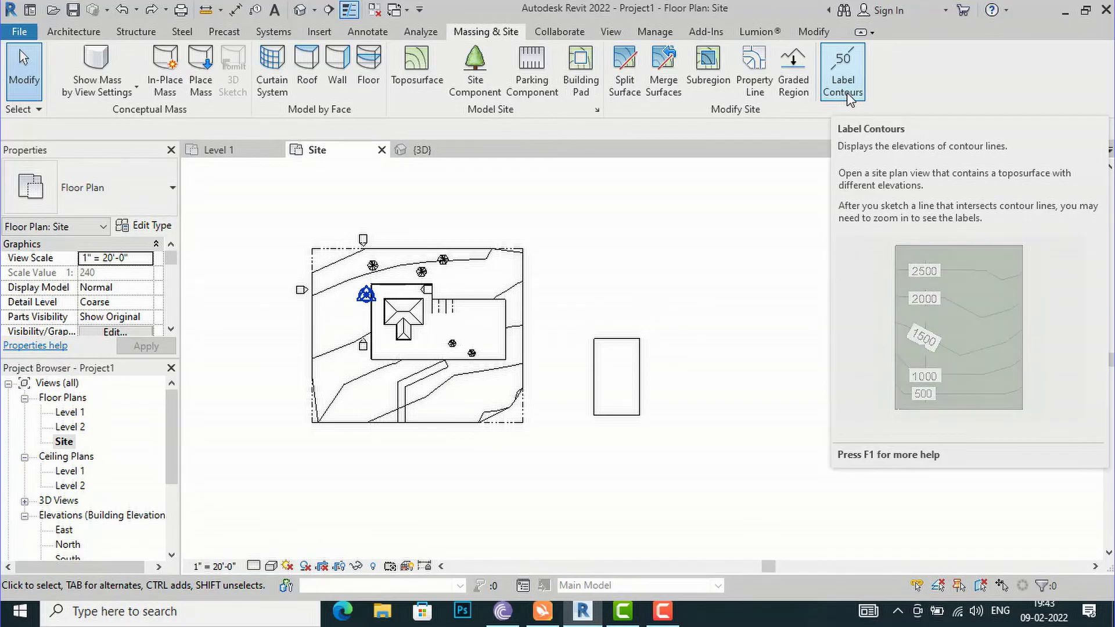
left_click(843, 81)
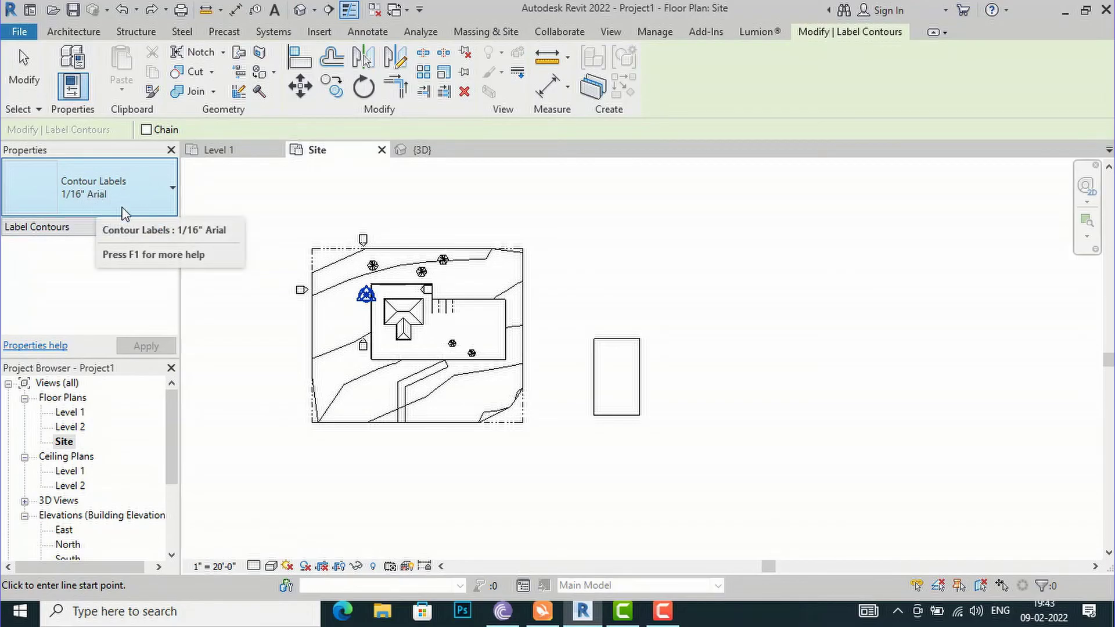
left_click(154, 226)
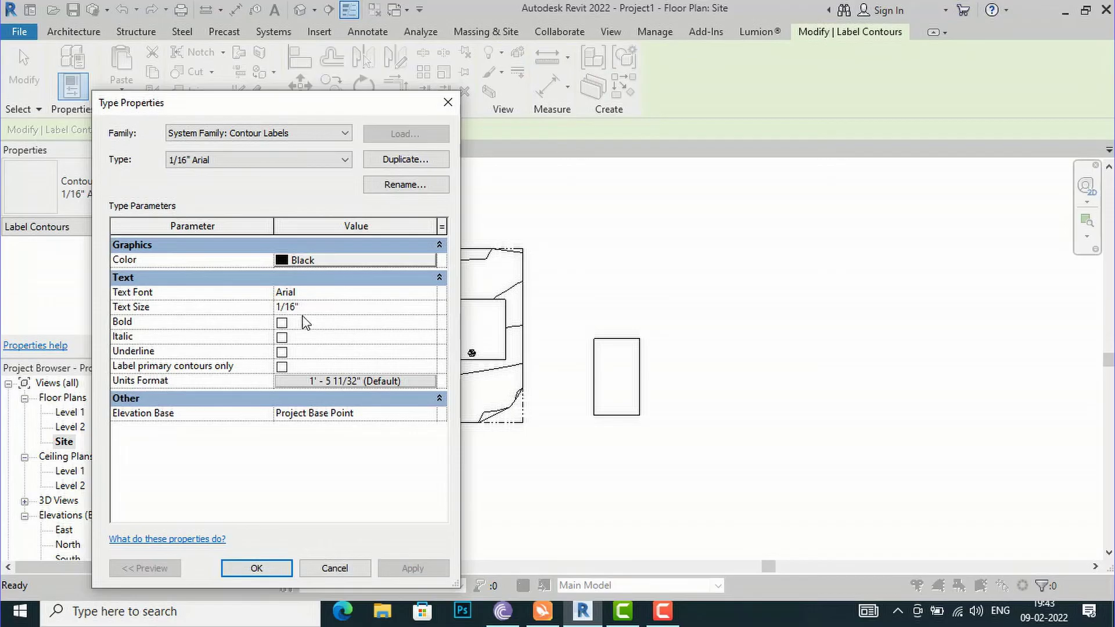
type("1/4")
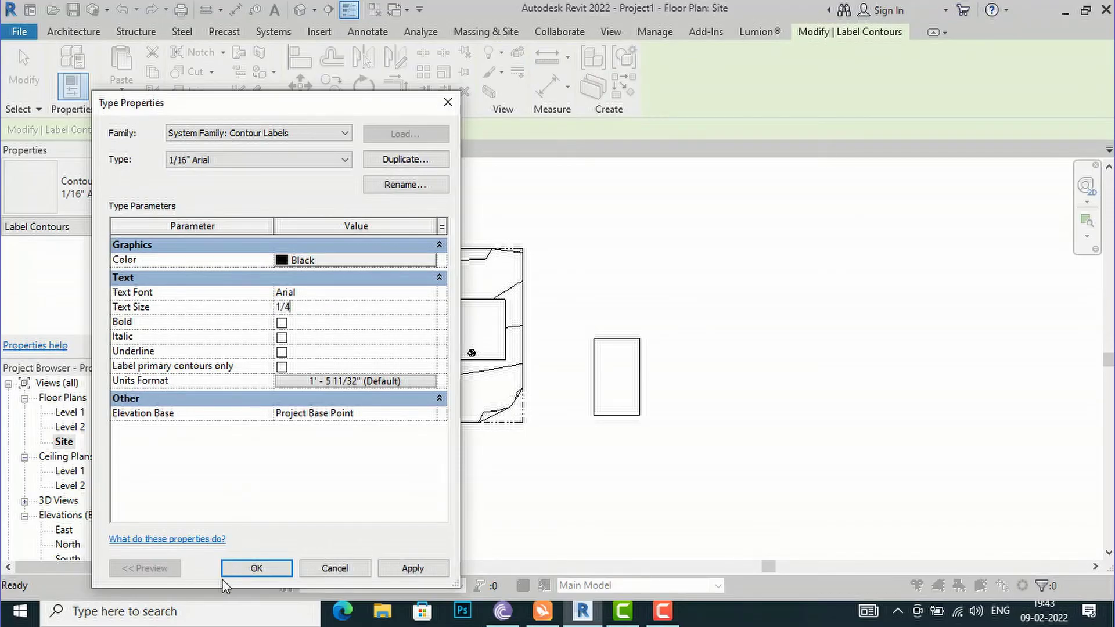
left_click(252, 570)
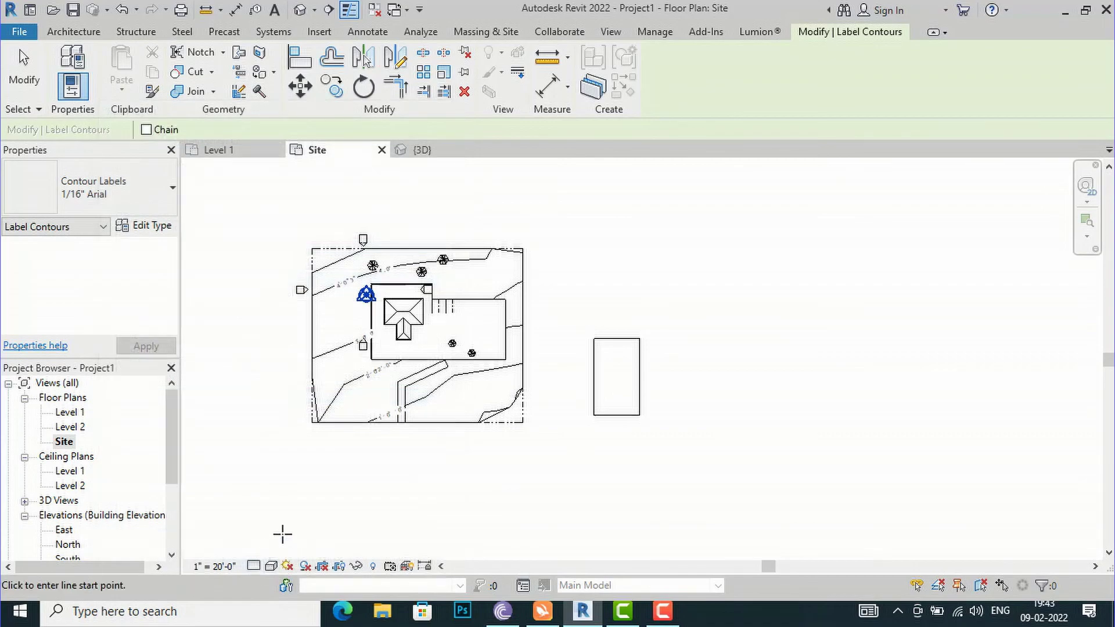
Label the main terrain's contours along a slanted line past the house and path, and end the labelling command
scroll(339, 455, "up", 4)
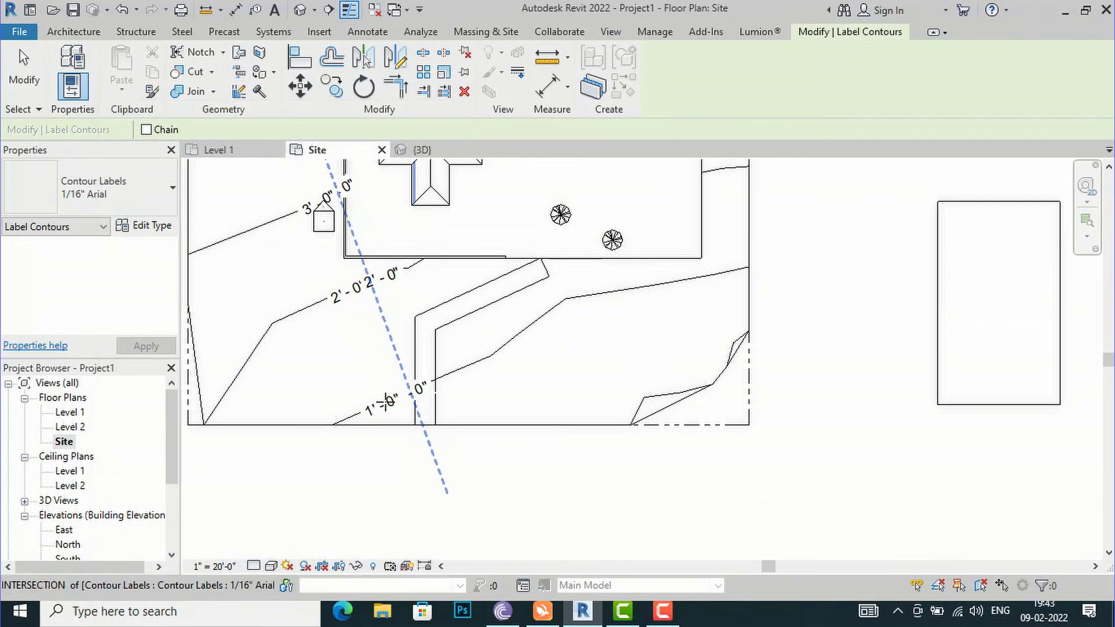
scroll(340, 413, "down", 1)
key("Escape")
key("Escape")
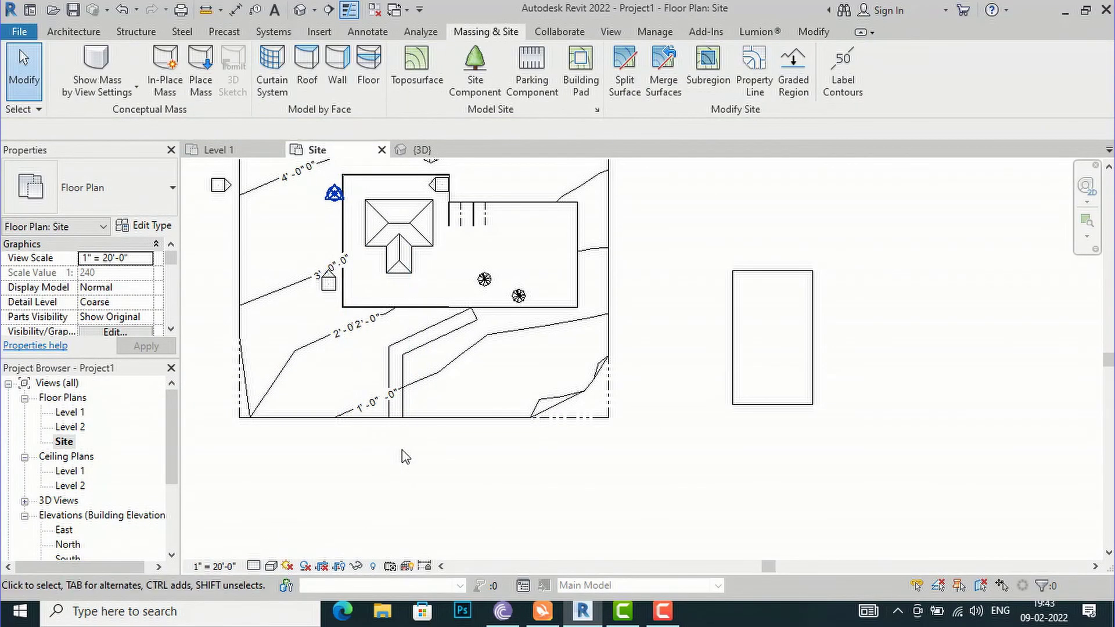
scroll(405, 457, "down", 2)
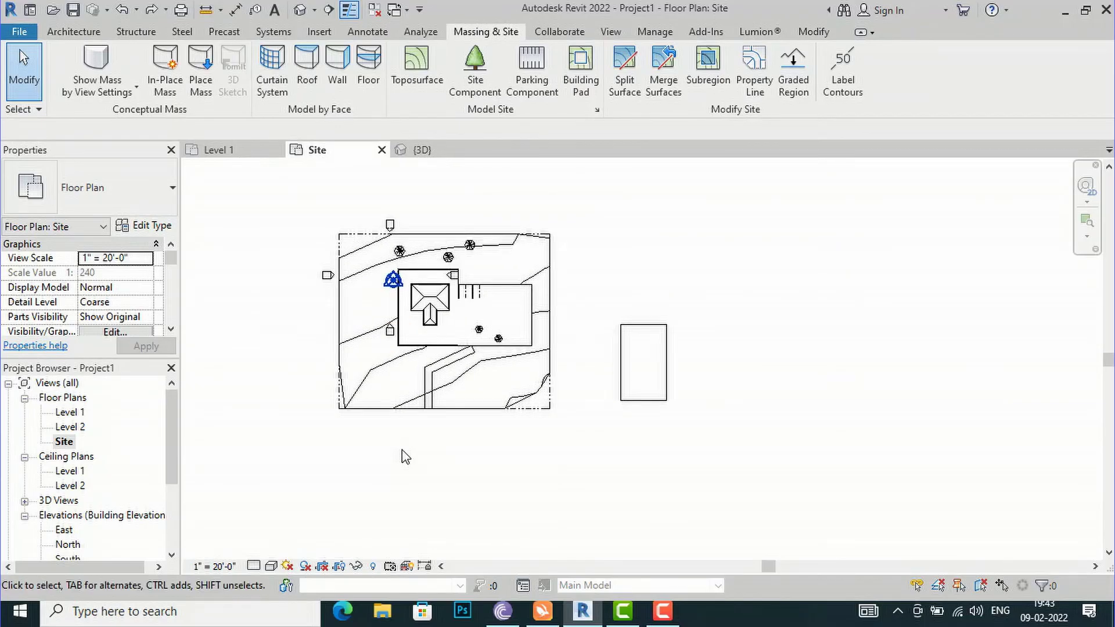
Label the main terrain's contours along a diagonal line from beyond its lower-right corner through the house to beyond its upper-left edge
left_click(841, 98)
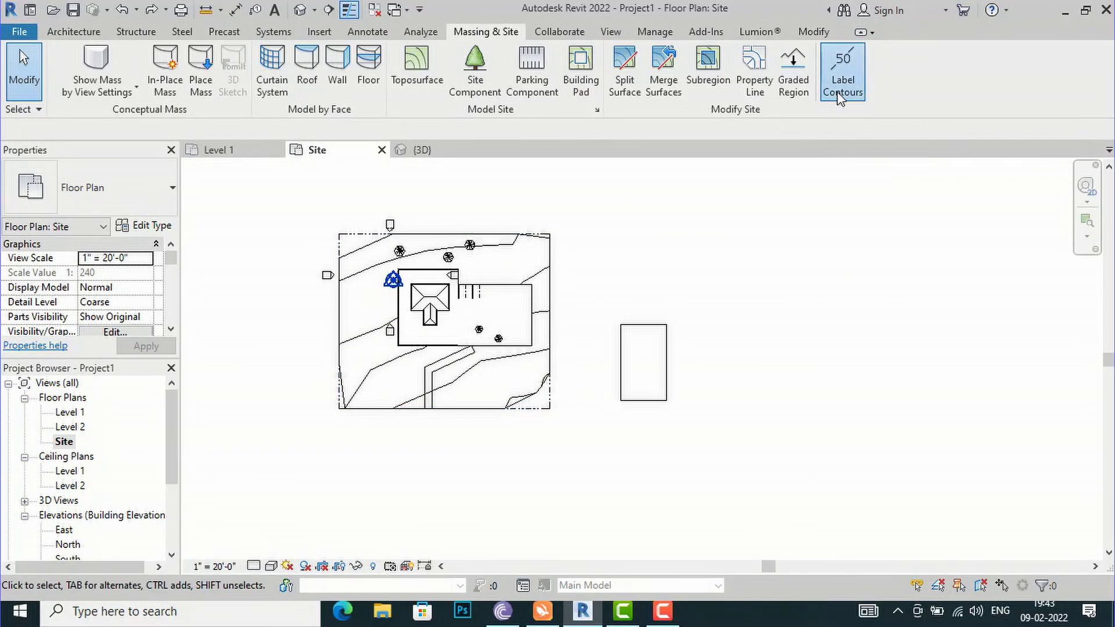
scroll(475, 401, "up", 1)
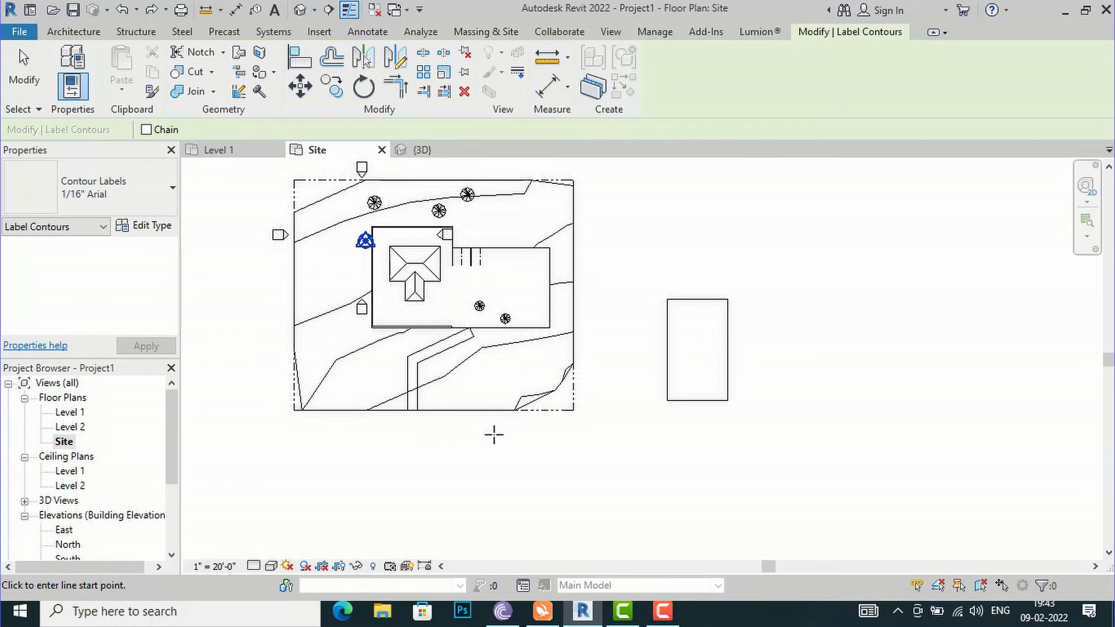
left_click(567, 447)
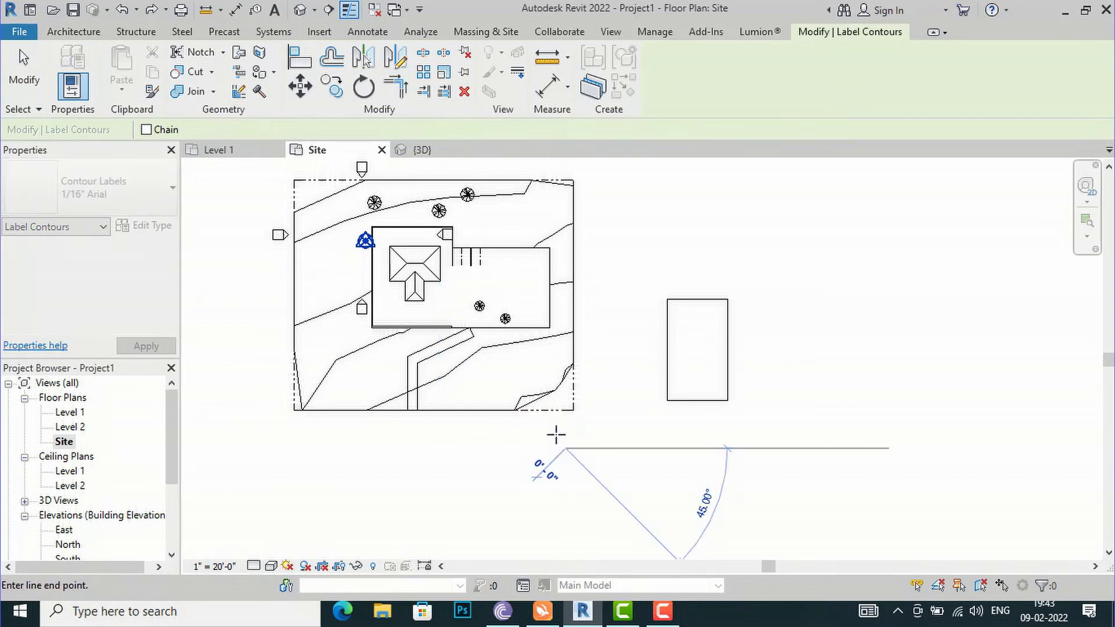
left_click(352, 171)
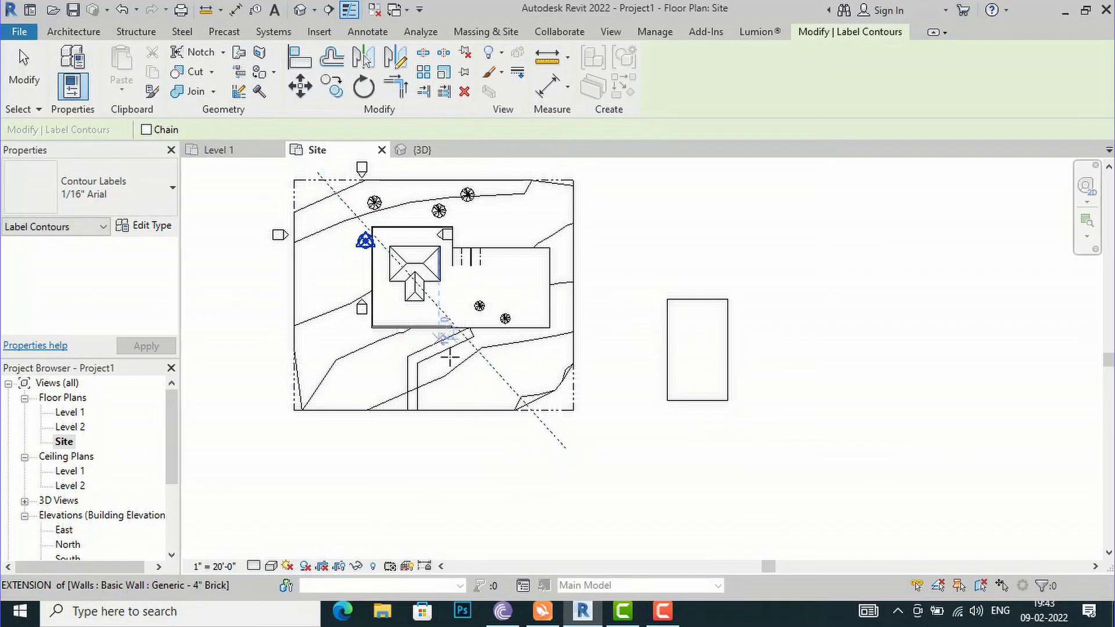
key("Escape")
Examine the elevation labels along the main terrain's contours, from the lower corner and path up to the trees and upper boundary
scroll(537, 409, "up", 1)
scroll(536, 405, "up", 5)
scroll(585, 416, "down", 3)
scroll(558, 415, "up", 3)
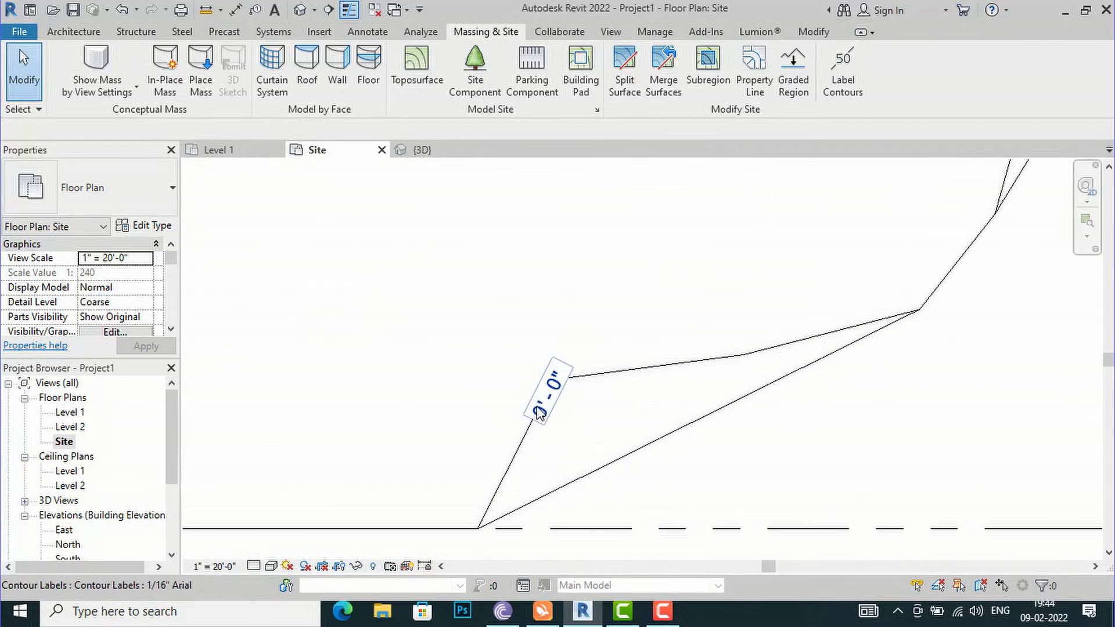
scroll(626, 442, "down", 3)
scroll(531, 406, "down", 2)
scroll(506, 274, "up", 4)
scroll(505, 260, "down", 5)
scroll(343, 279, "up", 2)
scroll(342, 280, "up", 3)
scroll(509, 316, "down", 4)
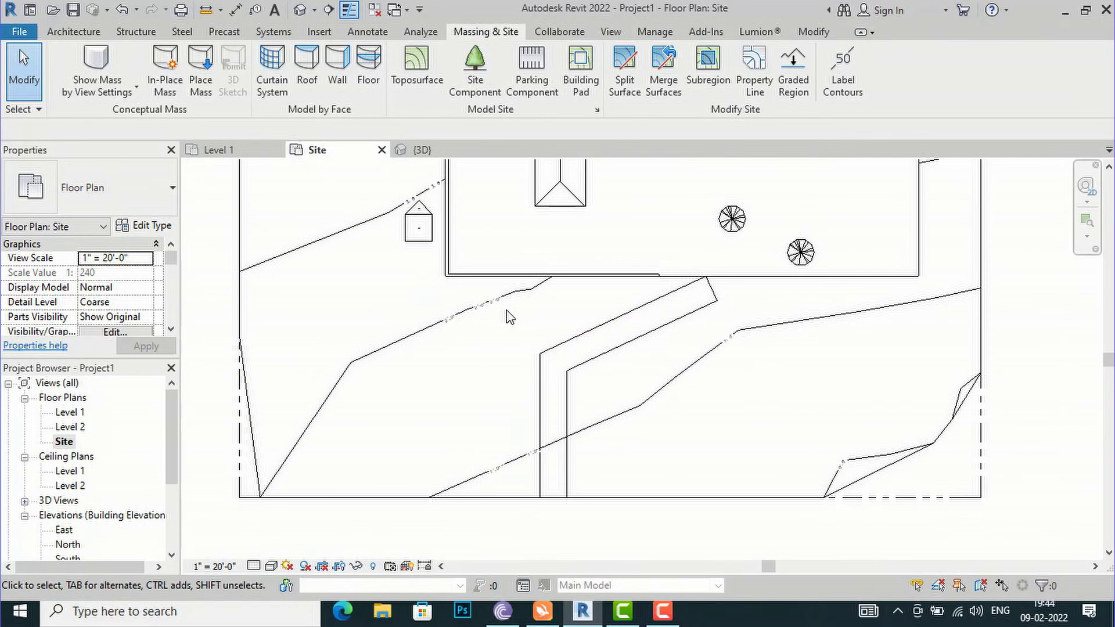
scroll(532, 439, "up", 5)
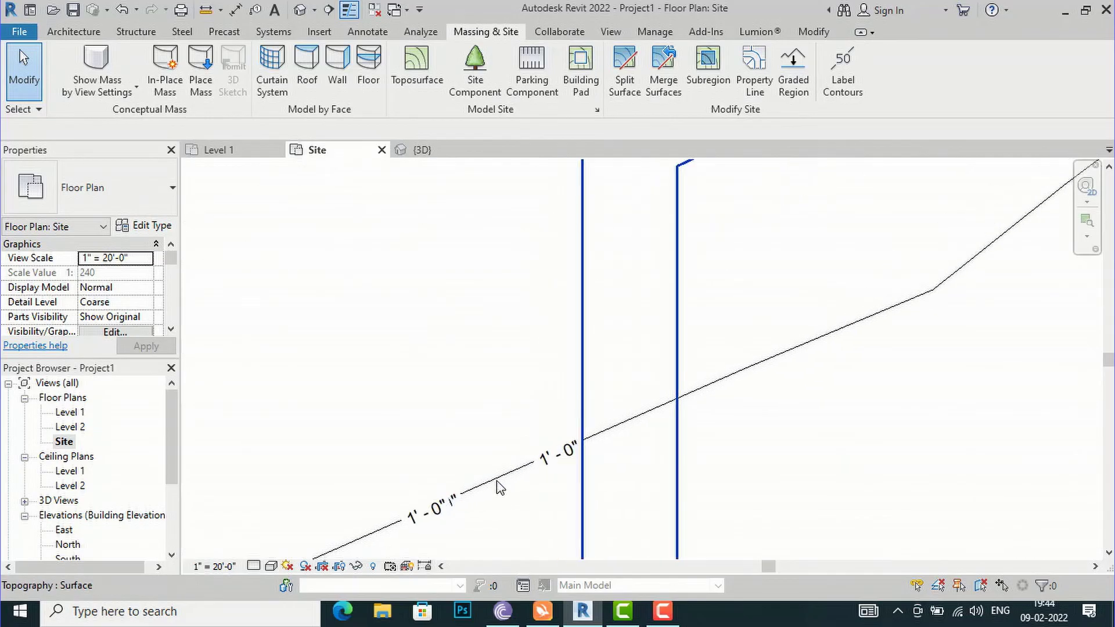
scroll(539, 488, "down", 5)
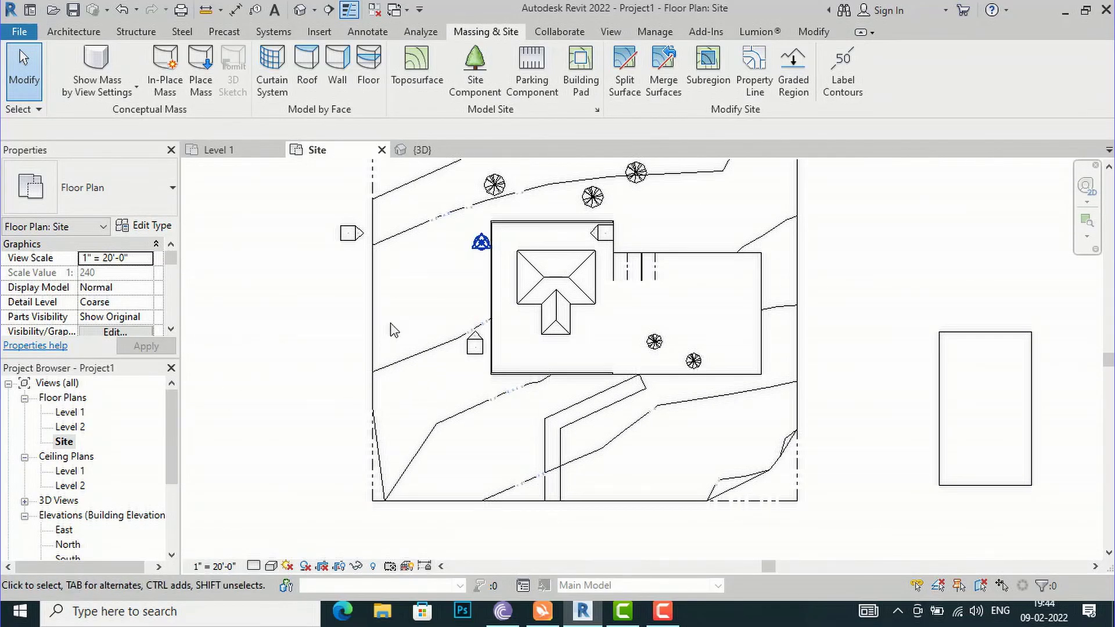
scroll(503, 330, "up", 2)
scroll(504, 330, "up", 3)
scroll(499, 292, "down", 5)
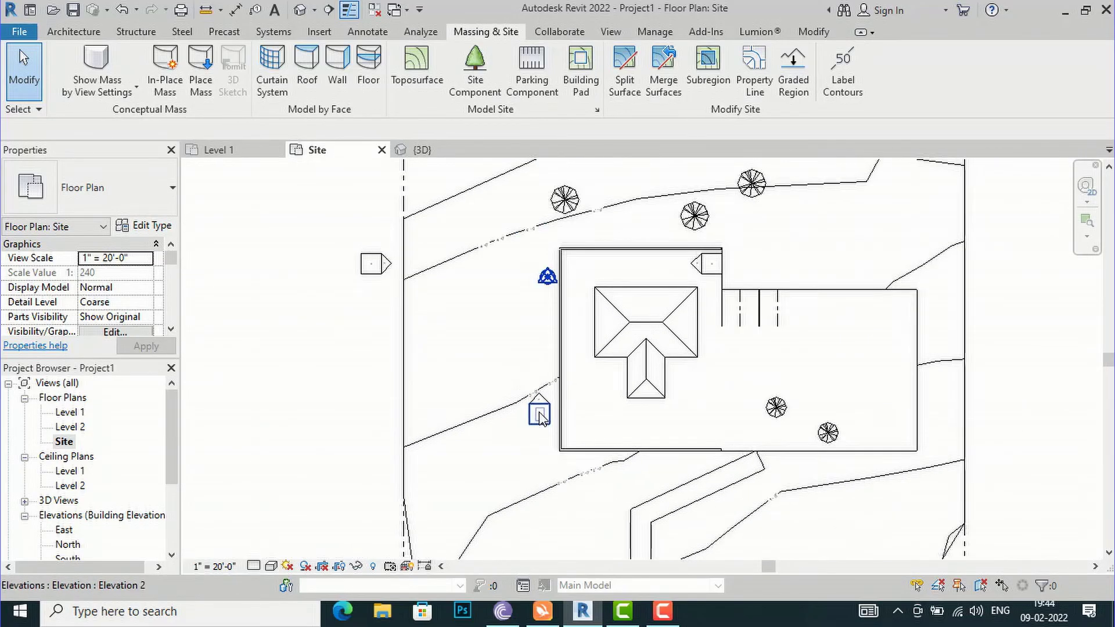
scroll(499, 292, "up", 4)
scroll(523, 366, "down", 3)
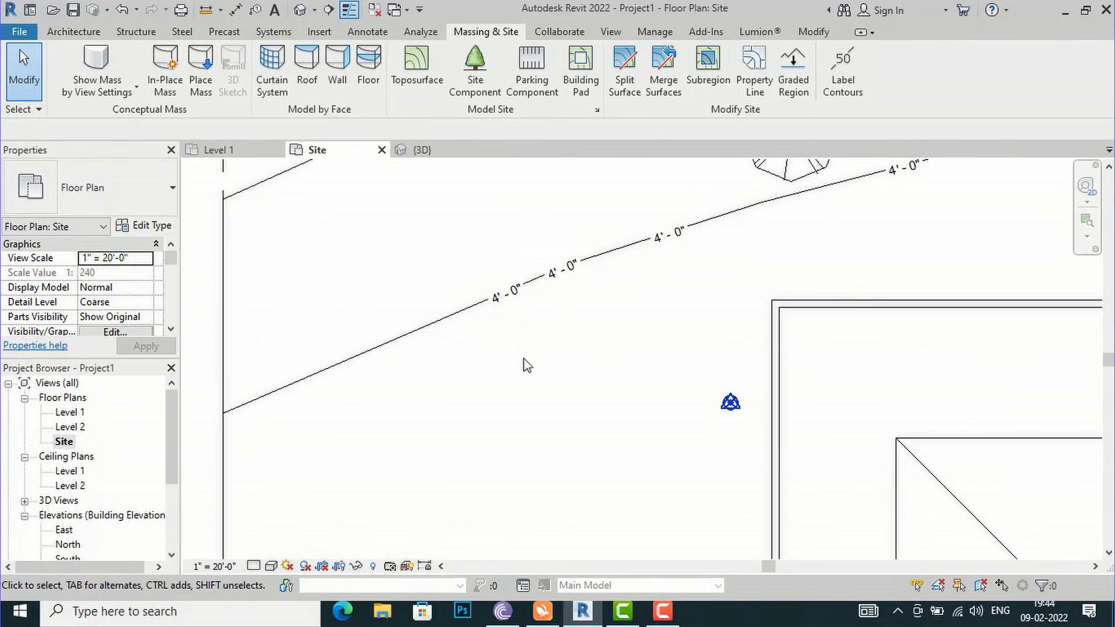
scroll(491, 292, "down", 2)
scroll(490, 292, "up", 5)
scroll(553, 261, "down", 3)
scroll(469, 295, "down", 3)
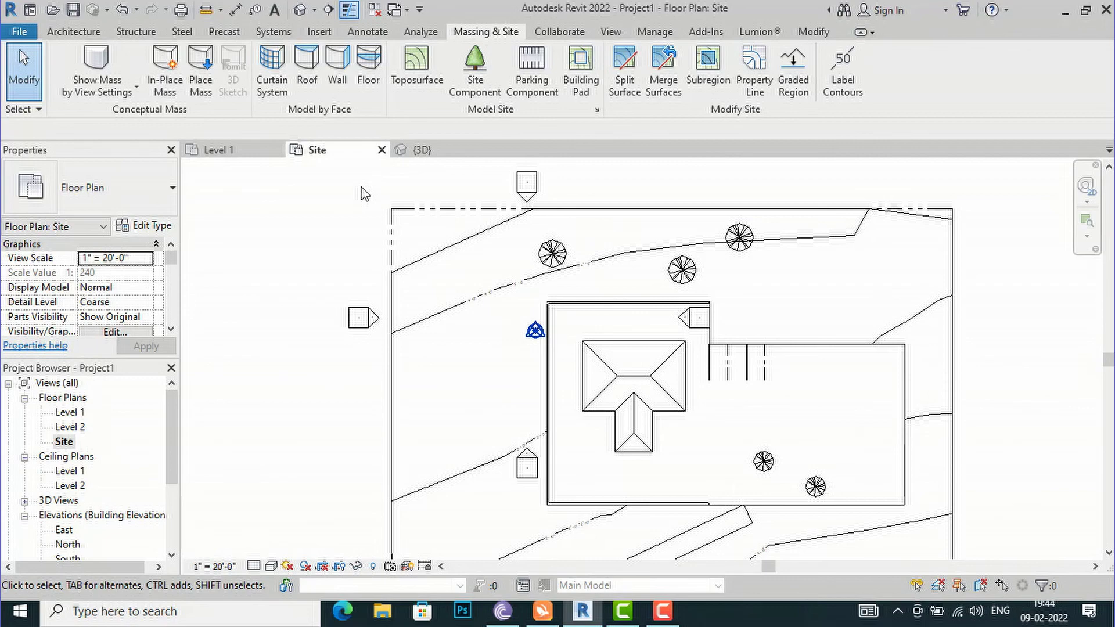
scroll(804, 248, "up", 3)
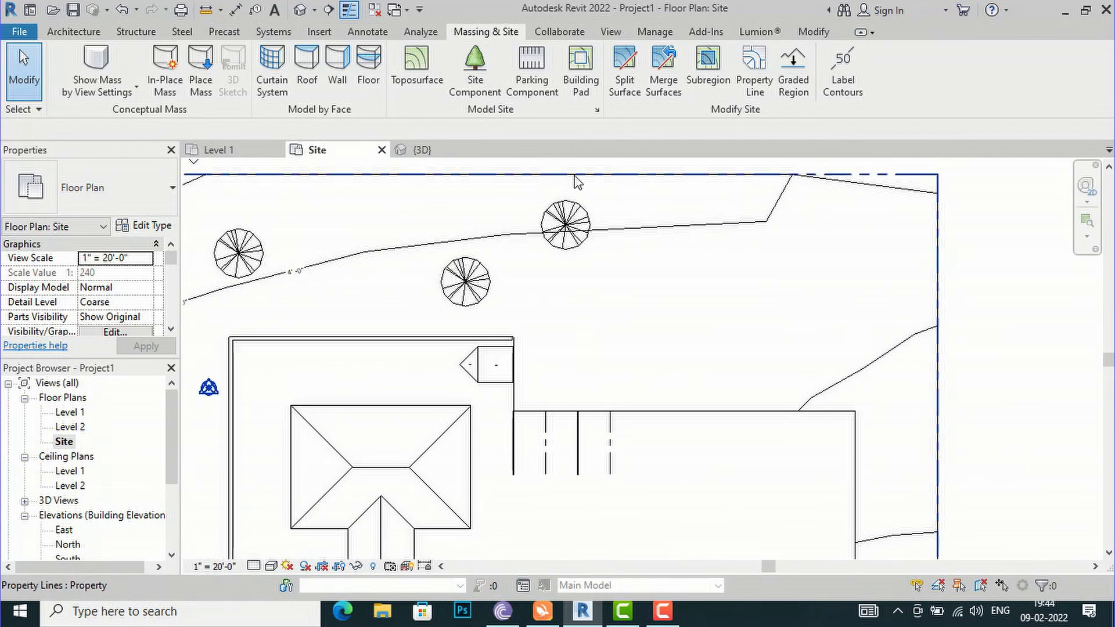
scroll(503, 180, "down", 5)
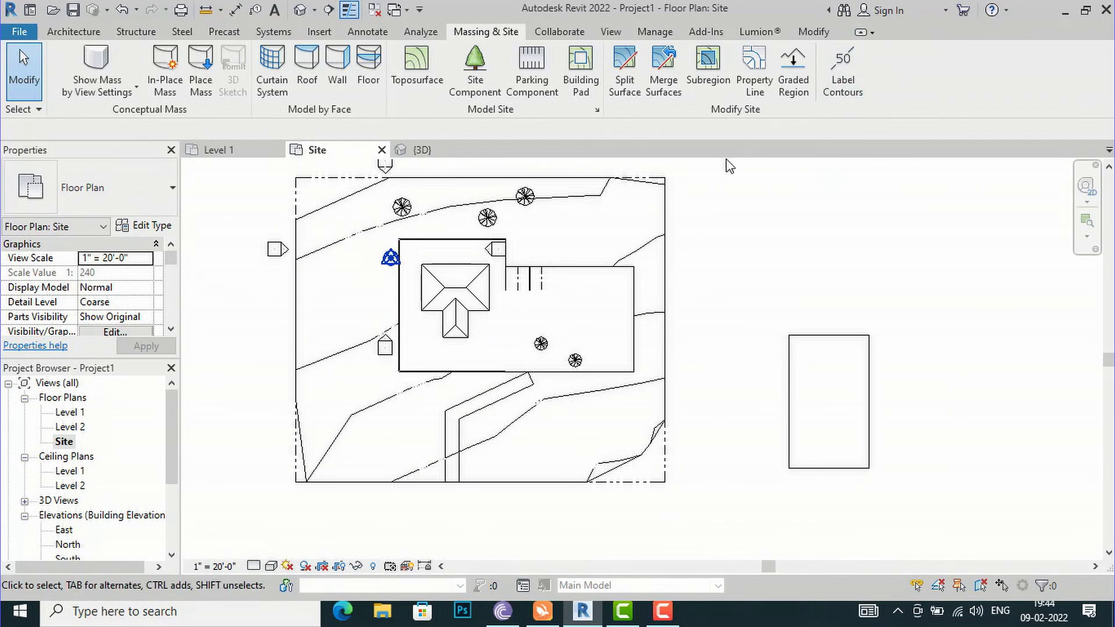
Set the text size of the 1/16" Arial contour label type to 1/2" through an existing label near the path, and deselect it
scroll(401, 427, "up", 5)
scroll(414, 385, "up", 1)
left_click(398, 336)
left_click(139, 227)
left_click(320, 316)
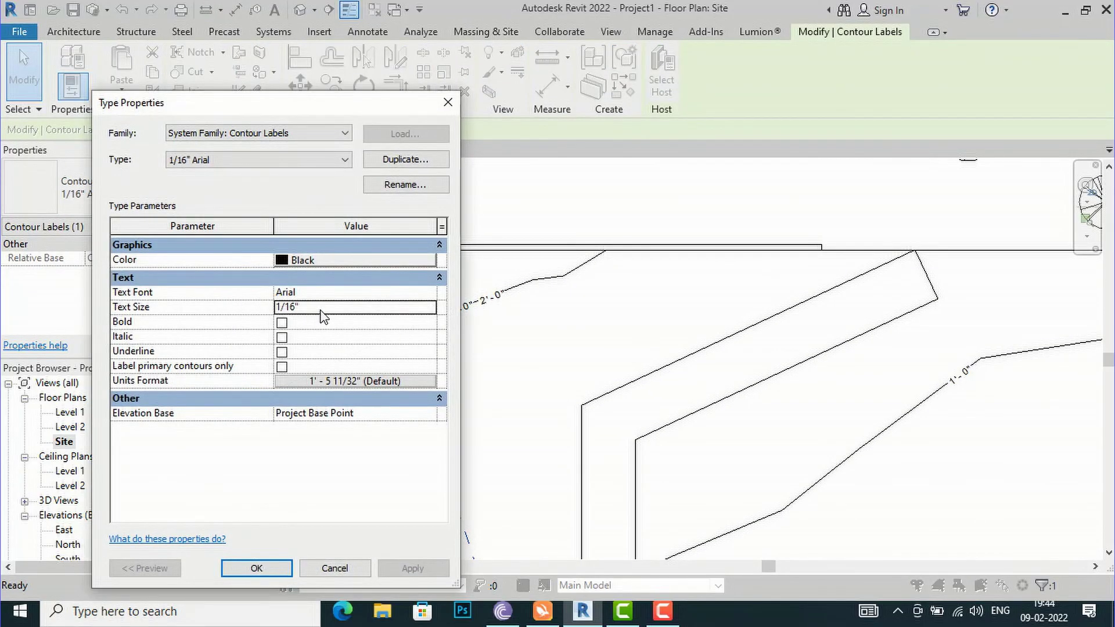
type("1/2")
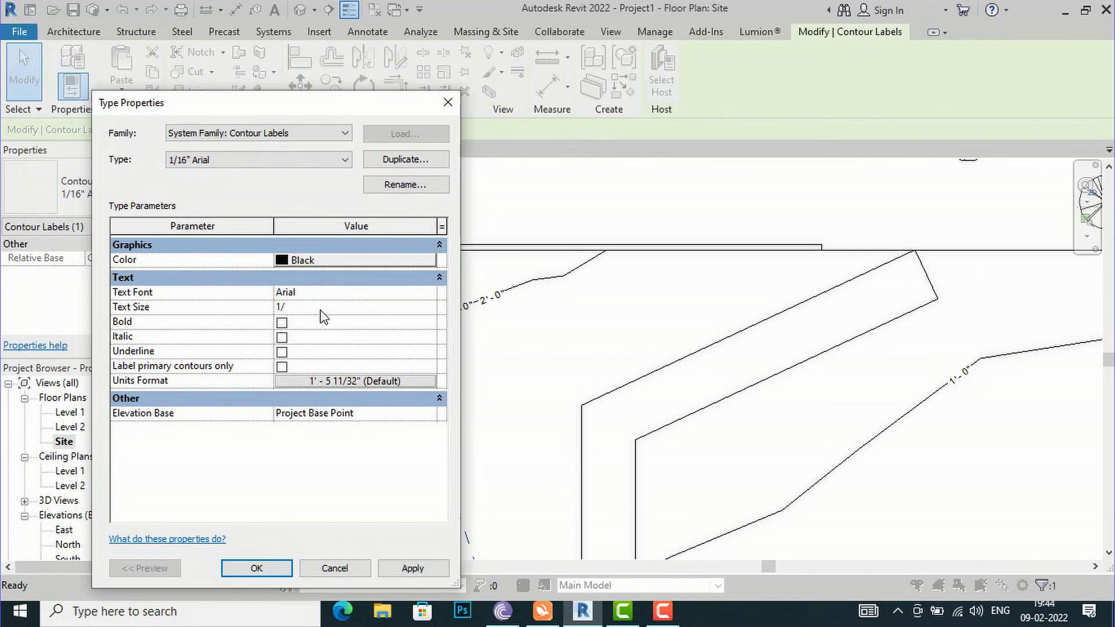
left_click(423, 569)
left_click(257, 569)
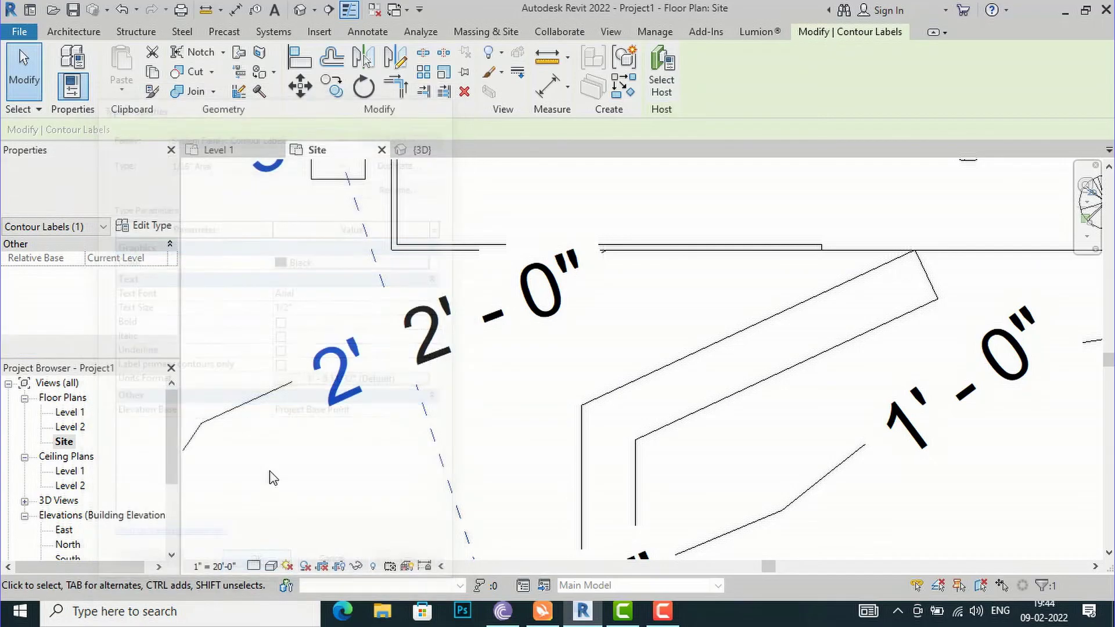
scroll(293, 324, "down", 5)
scroll(424, 476, "down", 1)
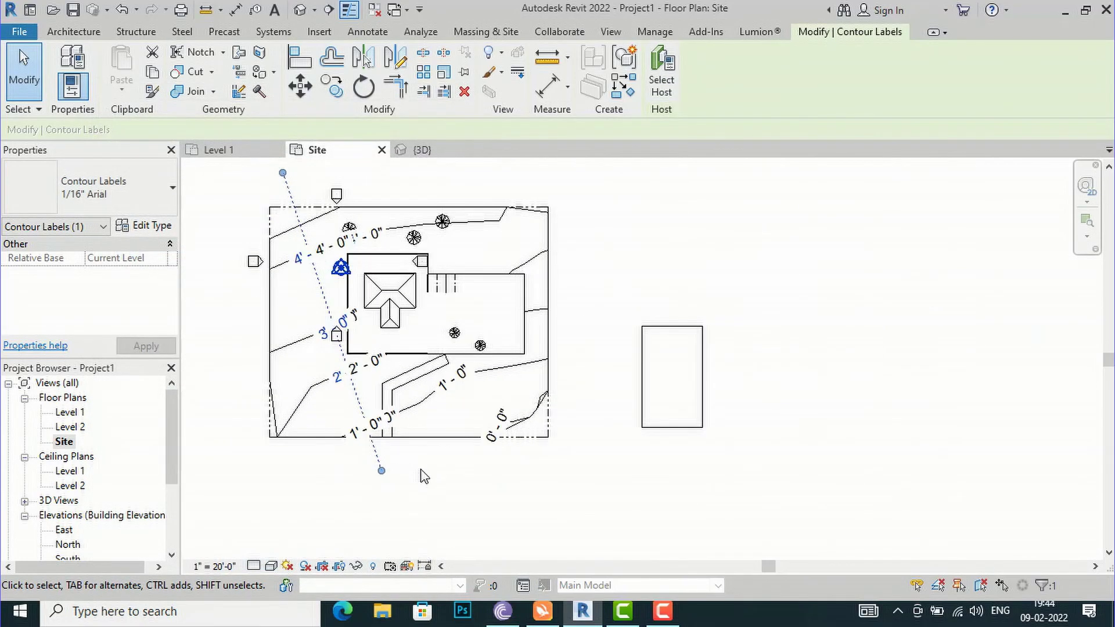
left_click(527, 487)
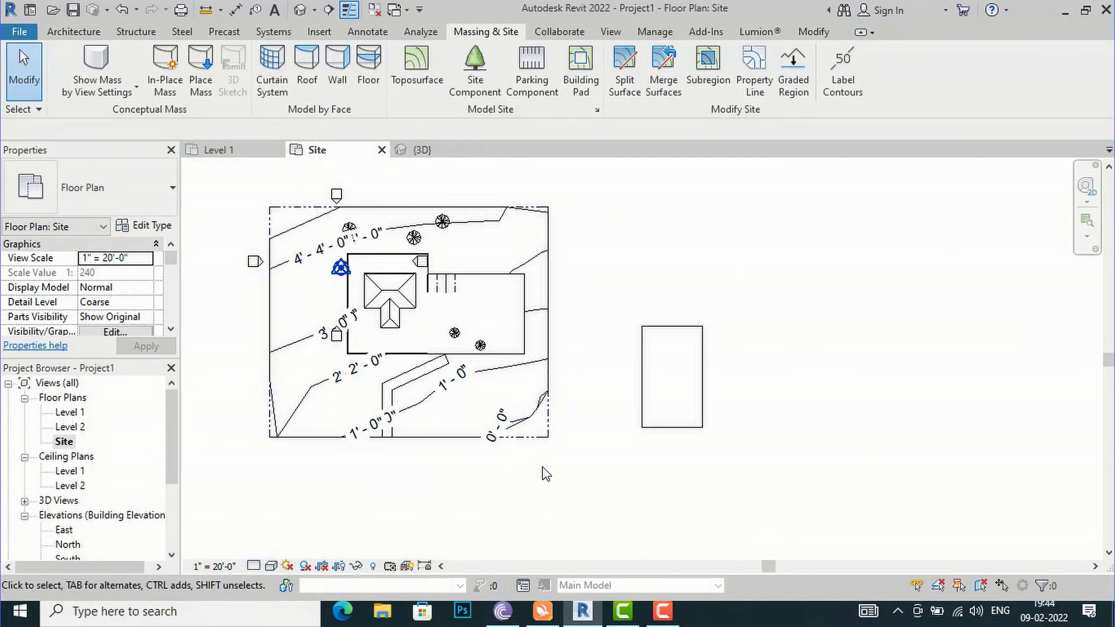